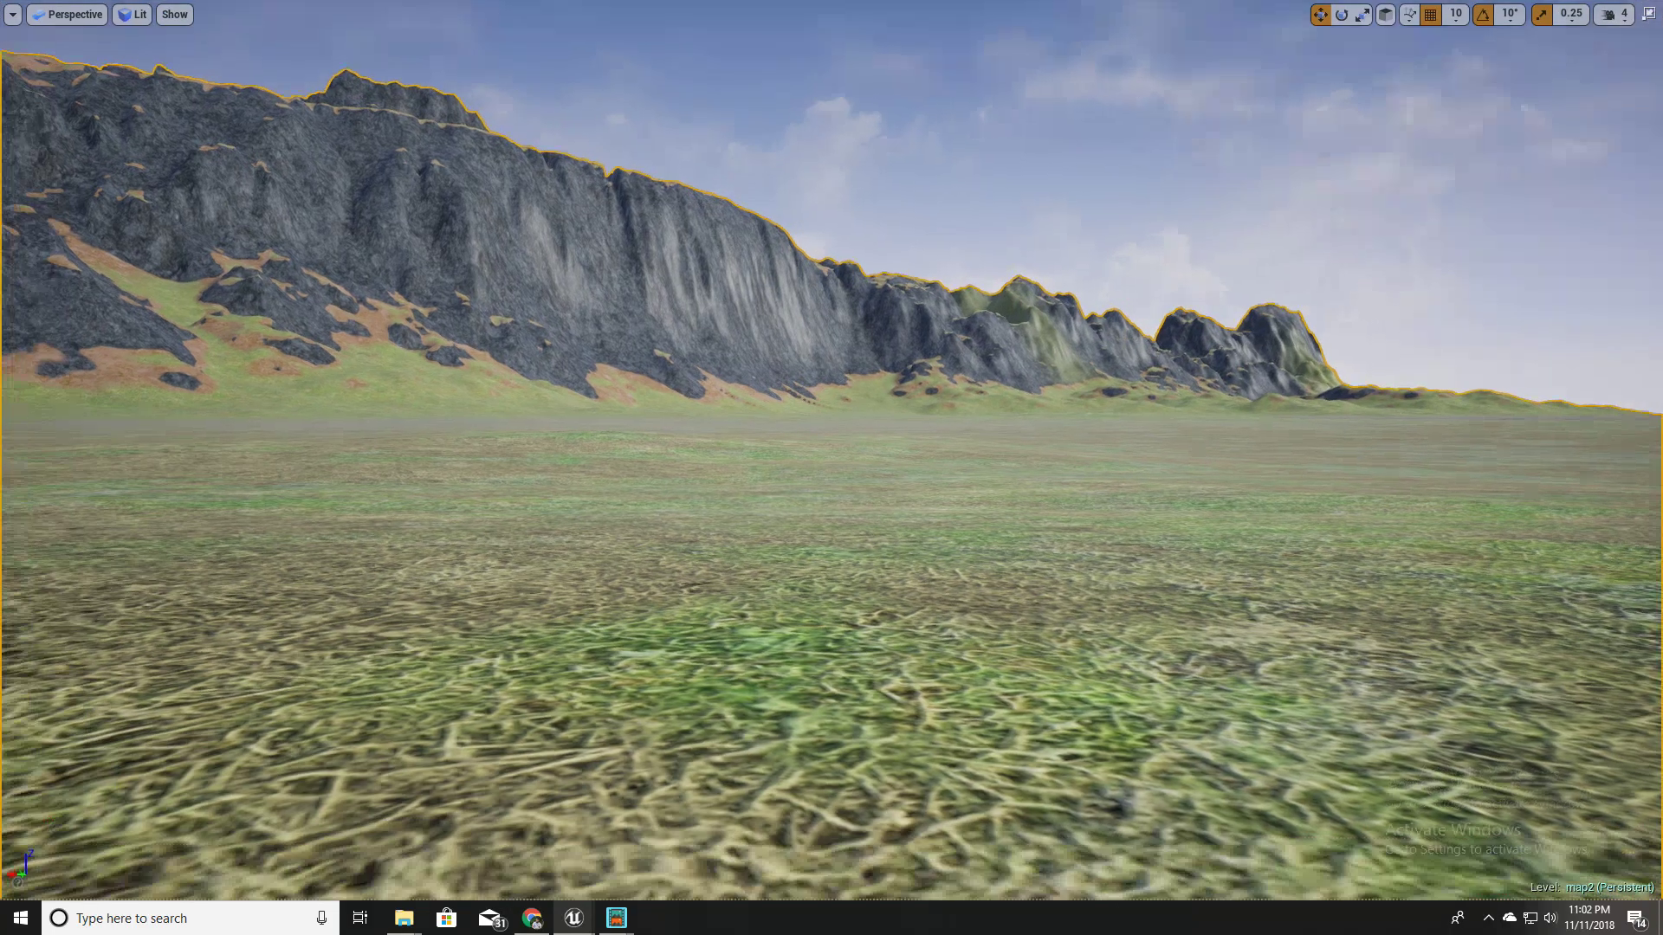
- Play-test the landscape level with the character and end the play session
key("alt+p")
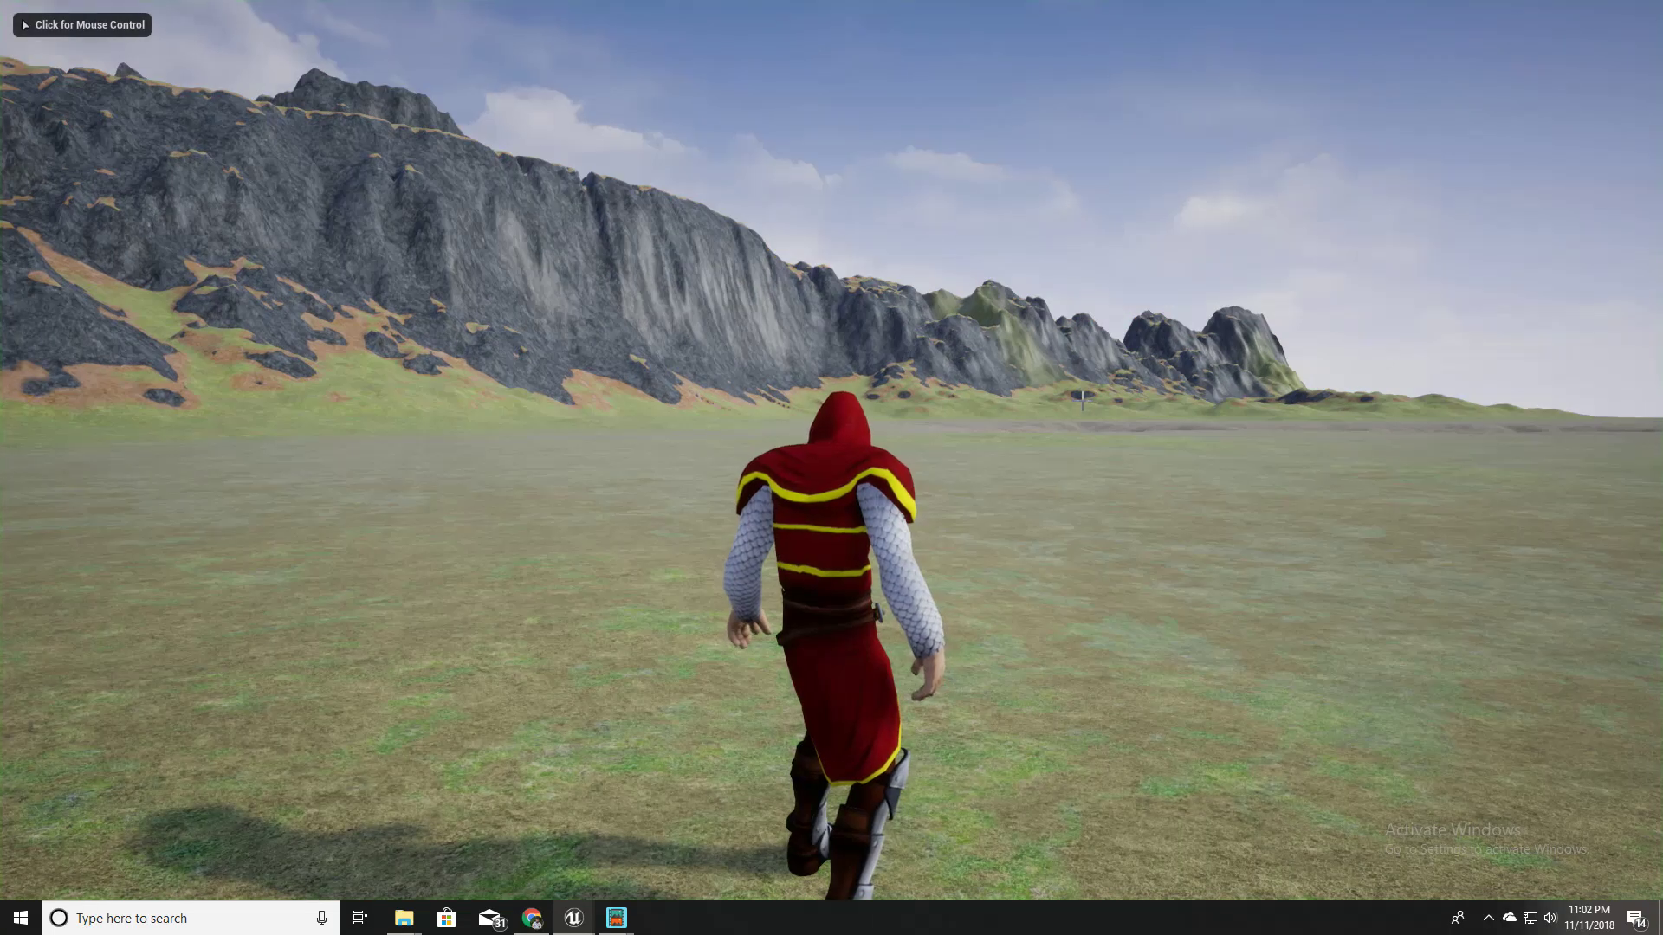
left_click(1152, 398)
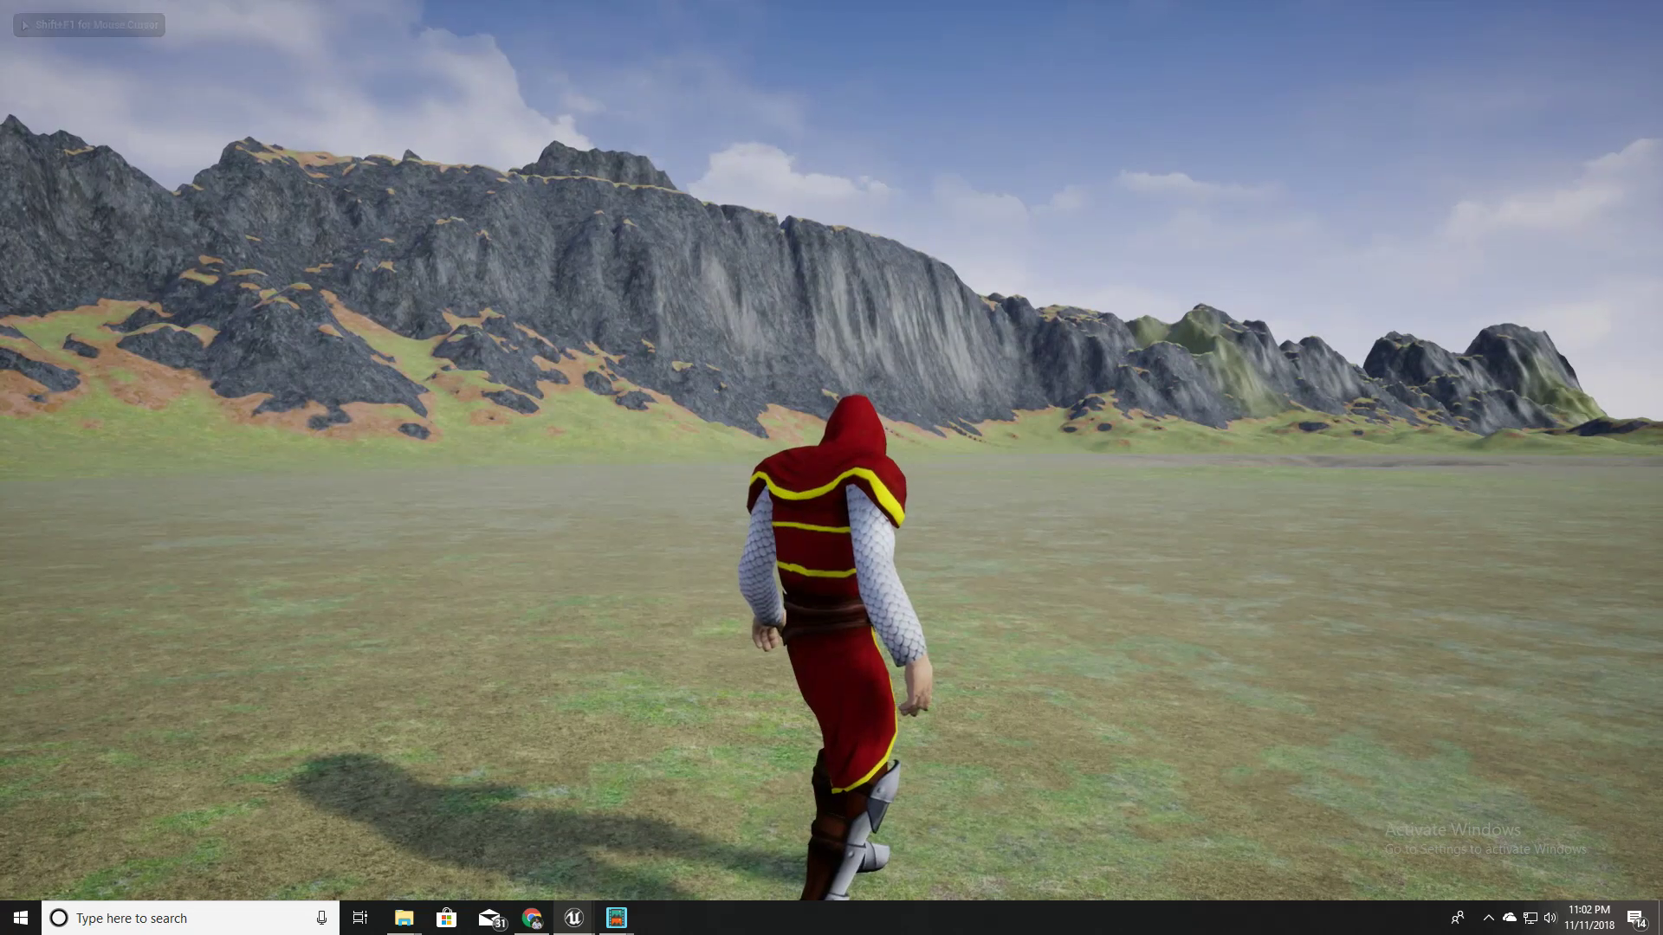
key("Escape")
- Examine the MF_Layer material function graph, especially the MakeMaterialAttributes node and the groups feeding it
left_click(592, 10)
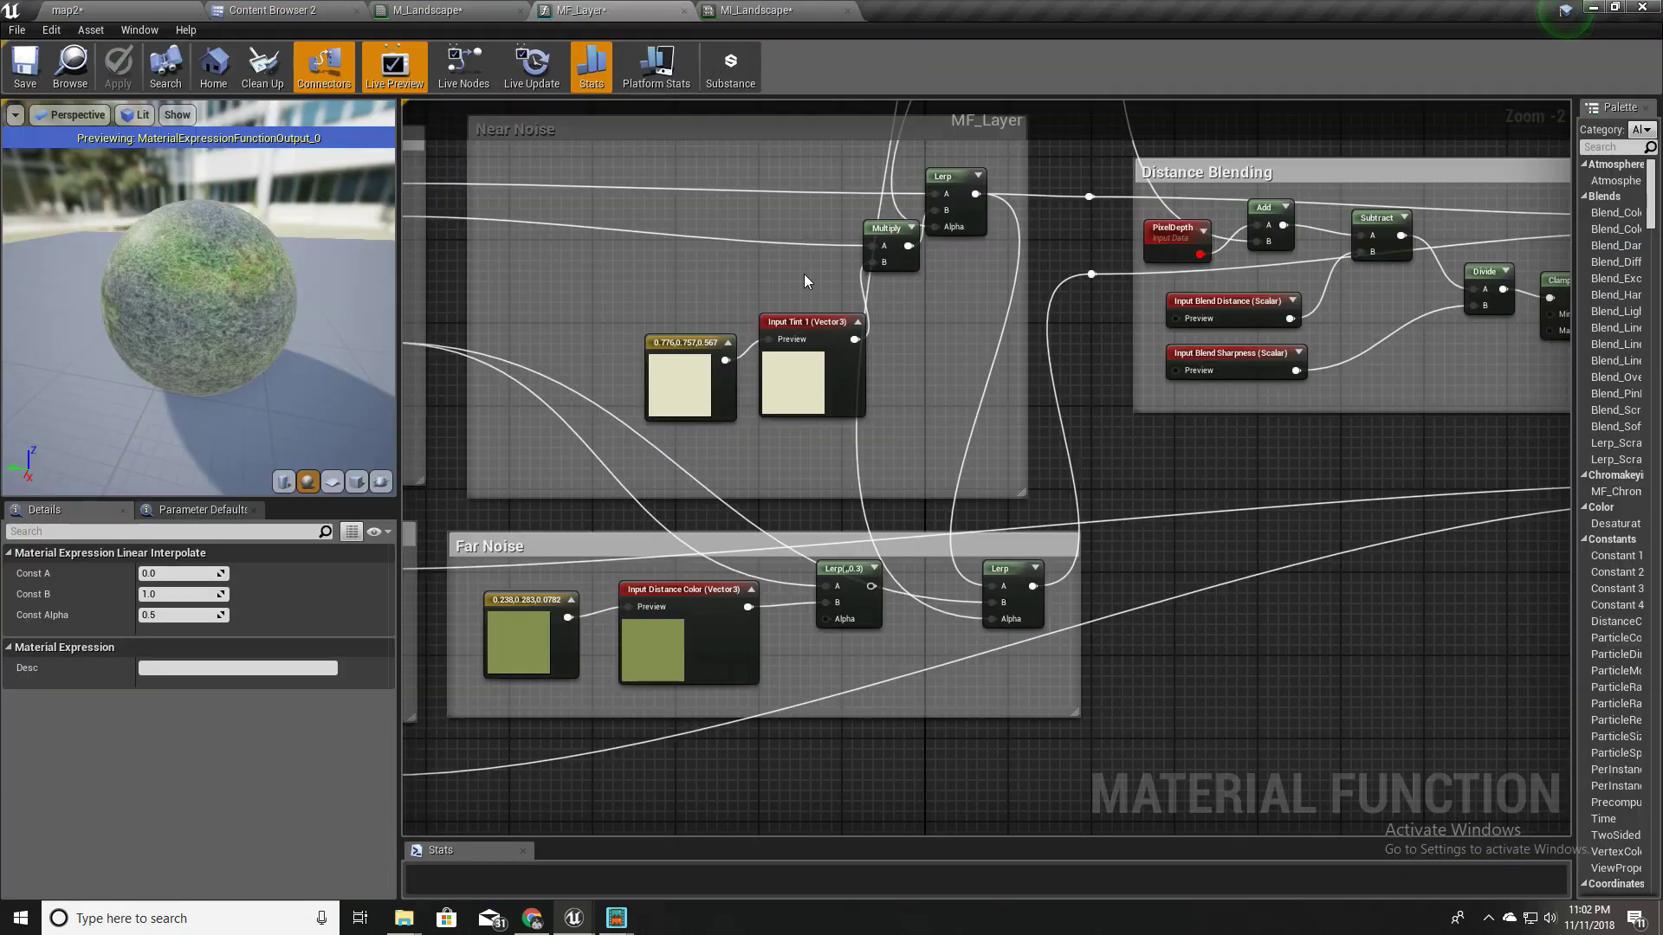
scroll(830, 294, "down", 3)
left_click(762, 9)
left_click(580, 9)
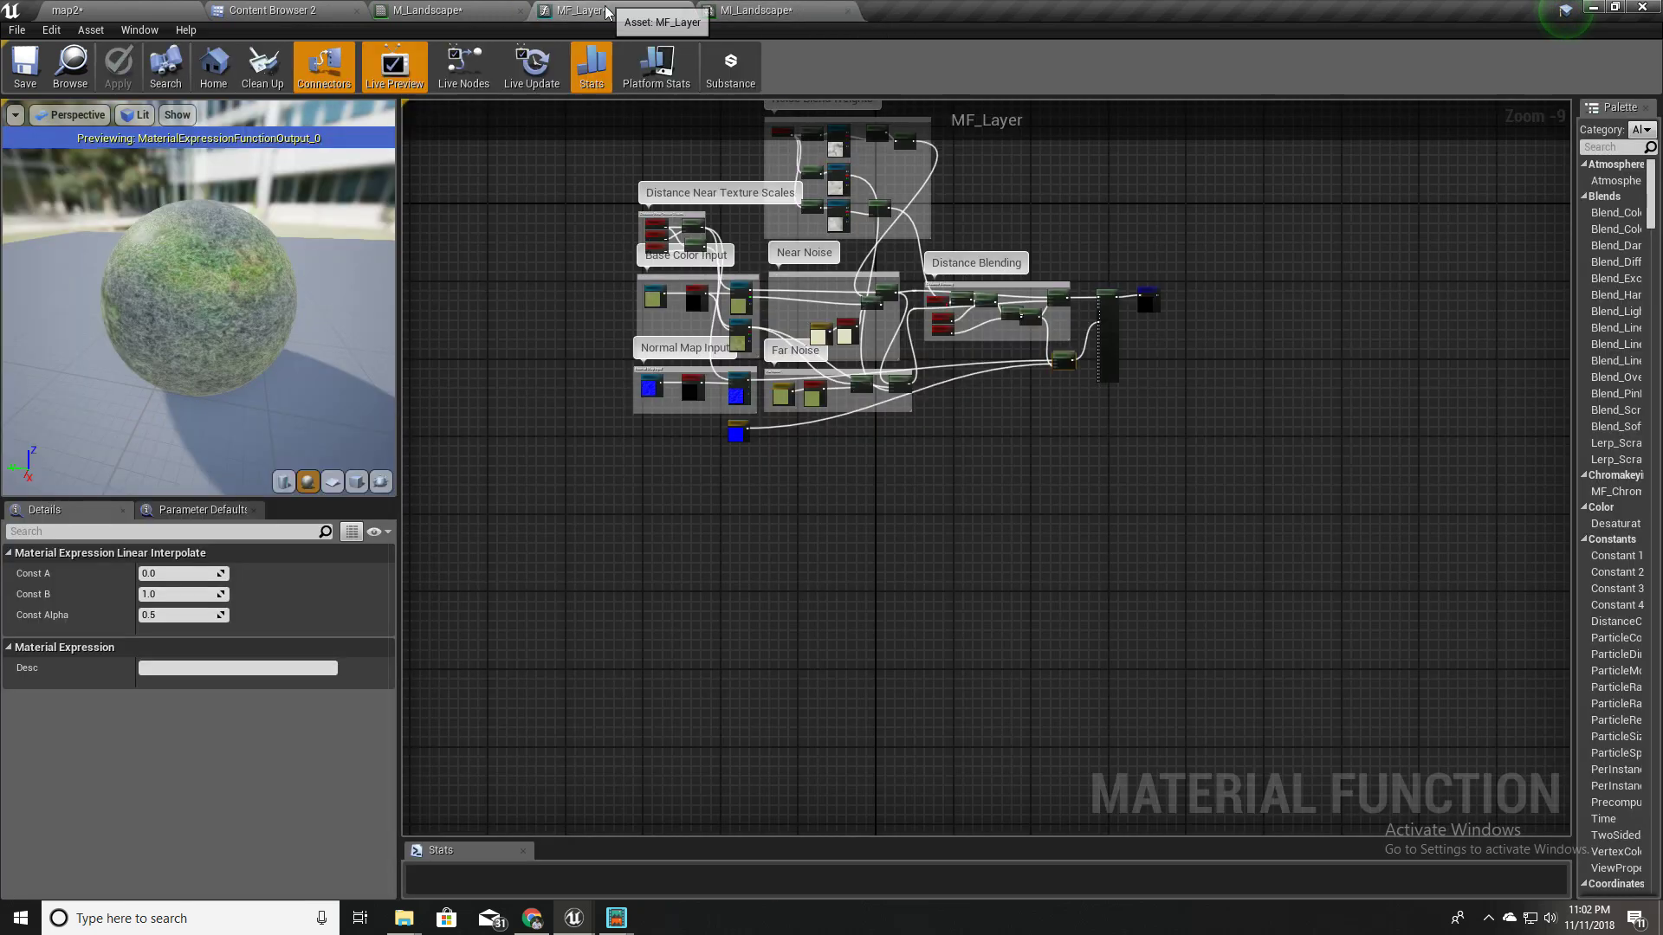
scroll(940, 597, "down", 3)
scroll(950, 575, "up", 5)
scroll(951, 575, "up", 7)
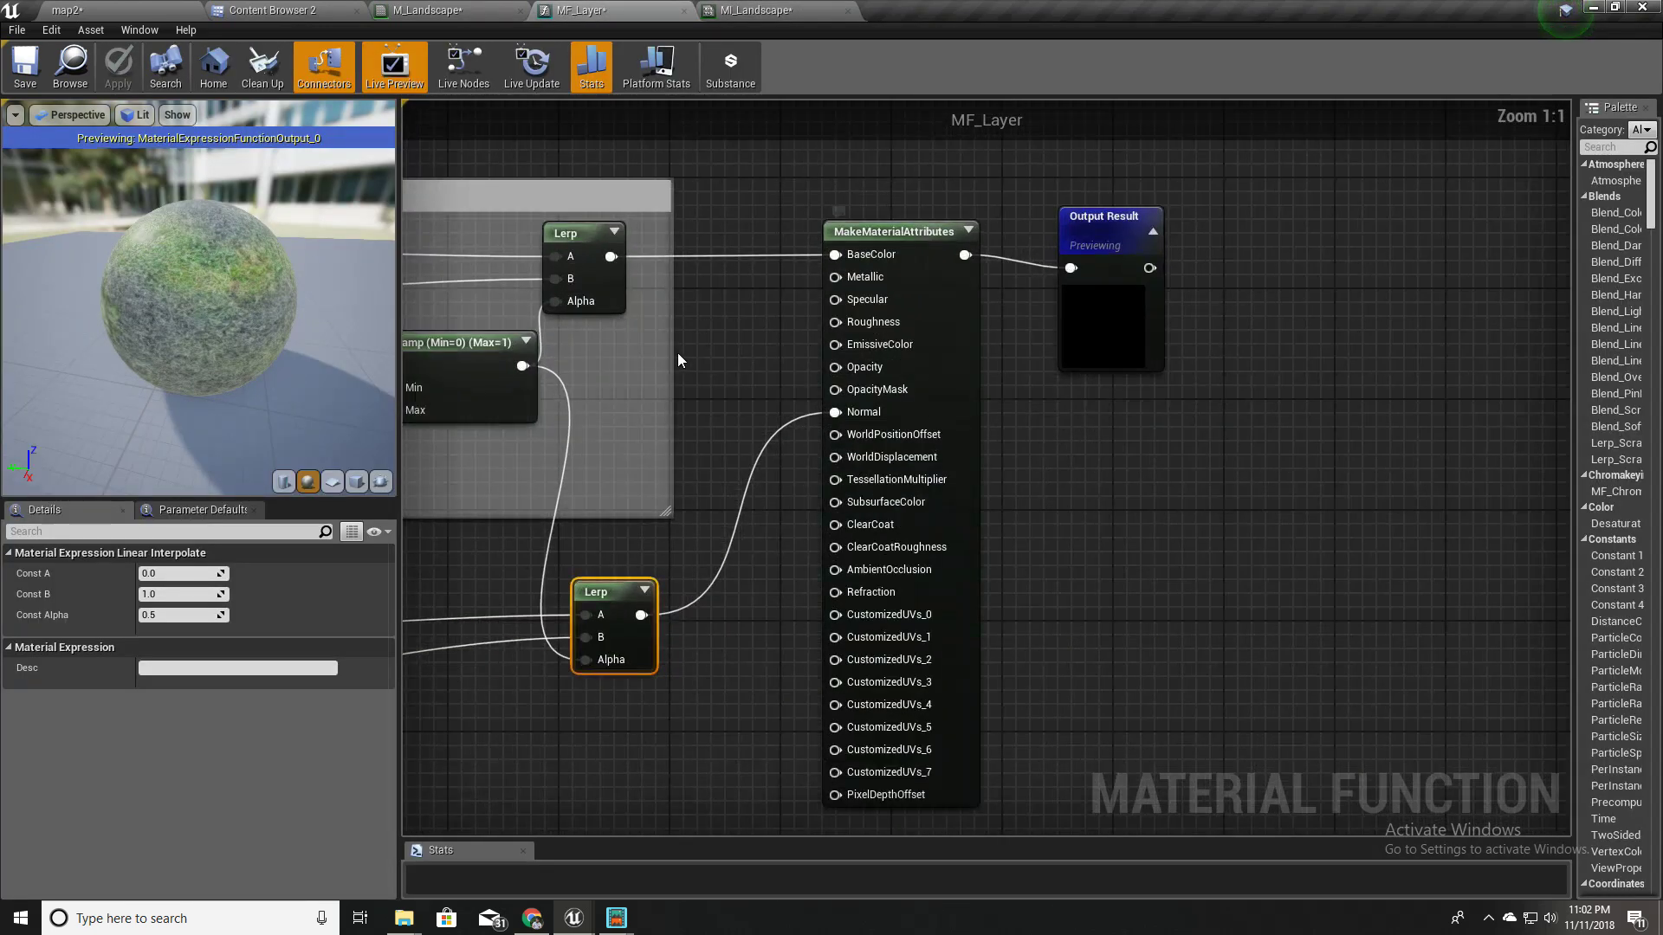
right_click_drag(763, 339, 875, 413)
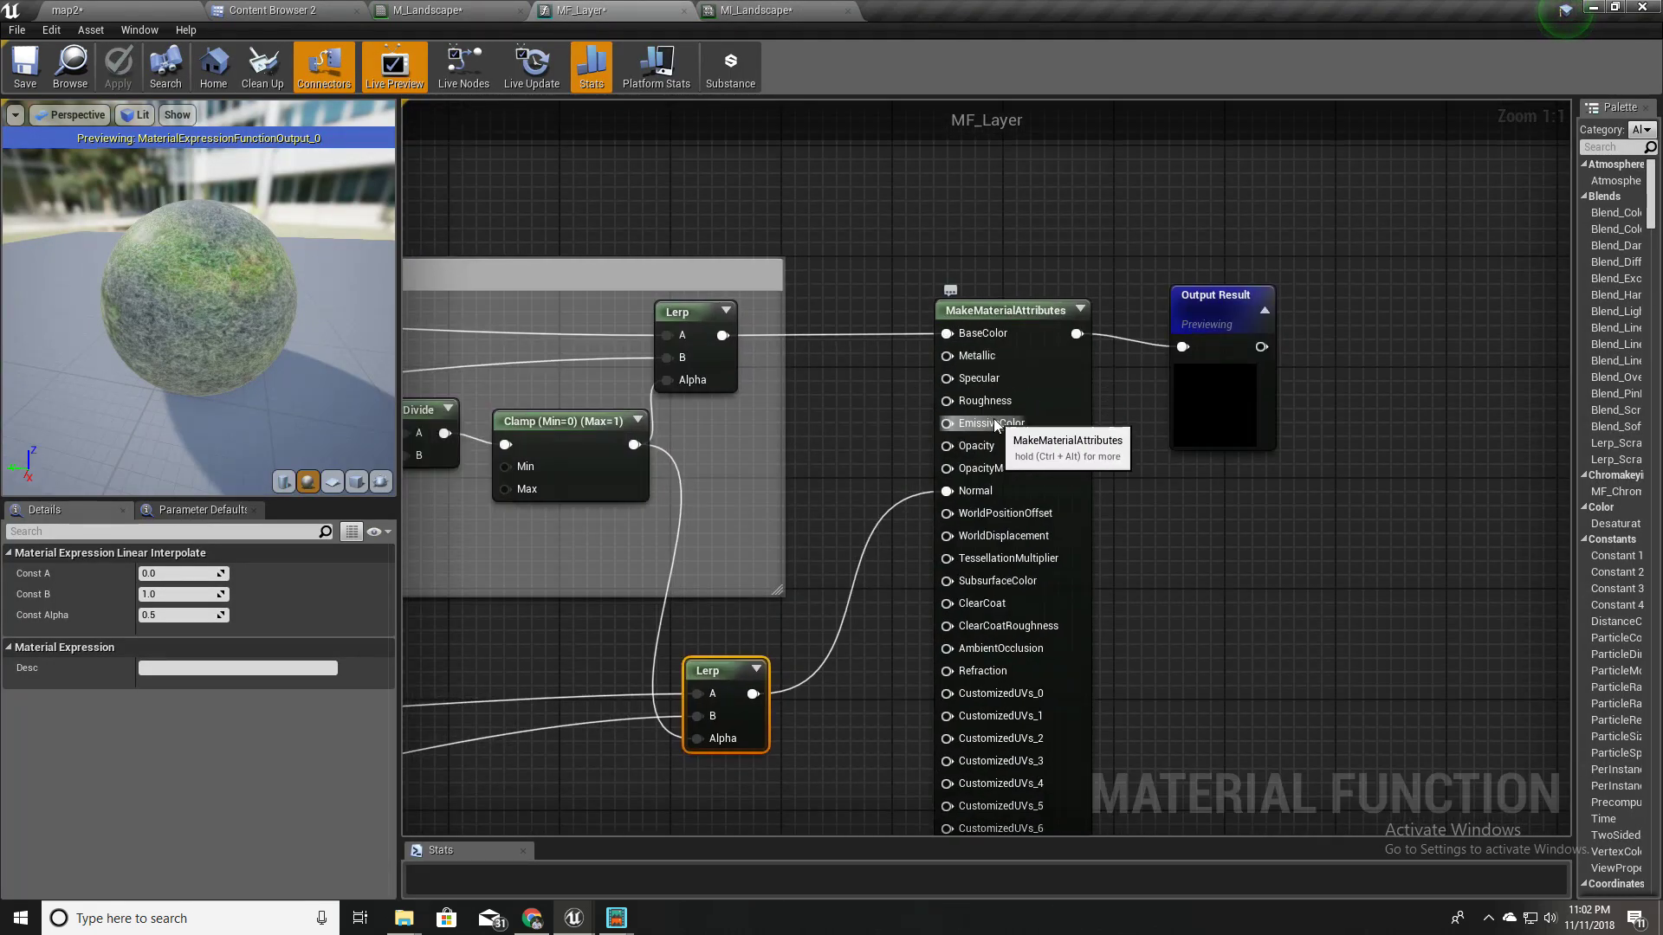
right_click_drag(904, 449, 1047, 424)
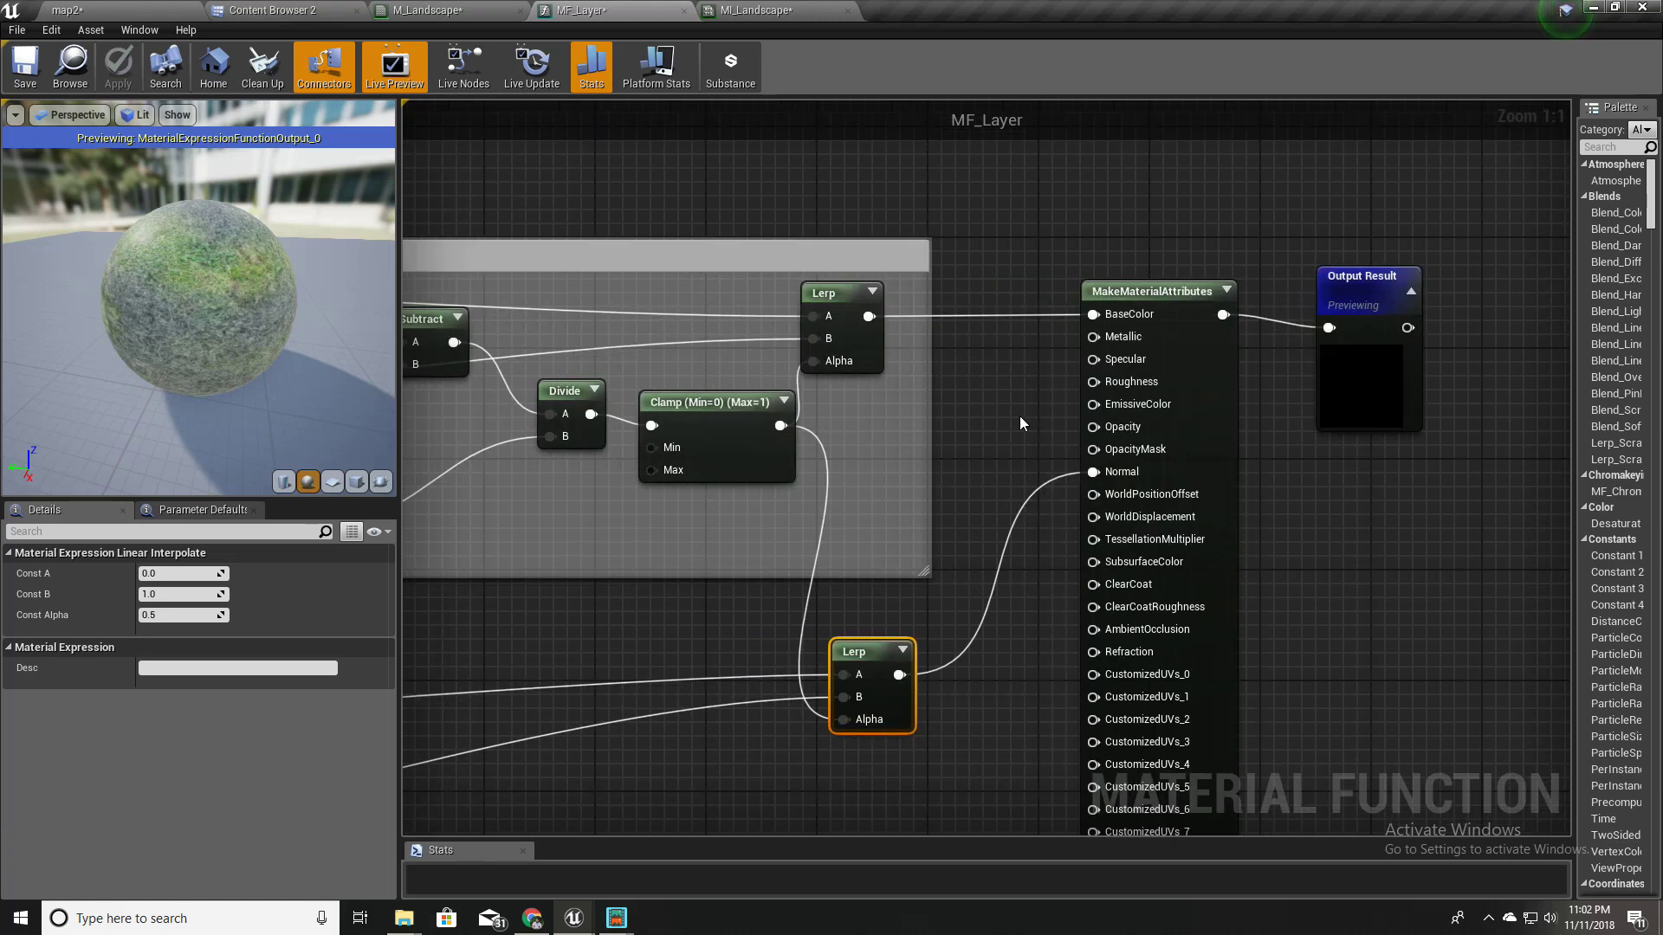
scroll(1020, 415, "down", 3)
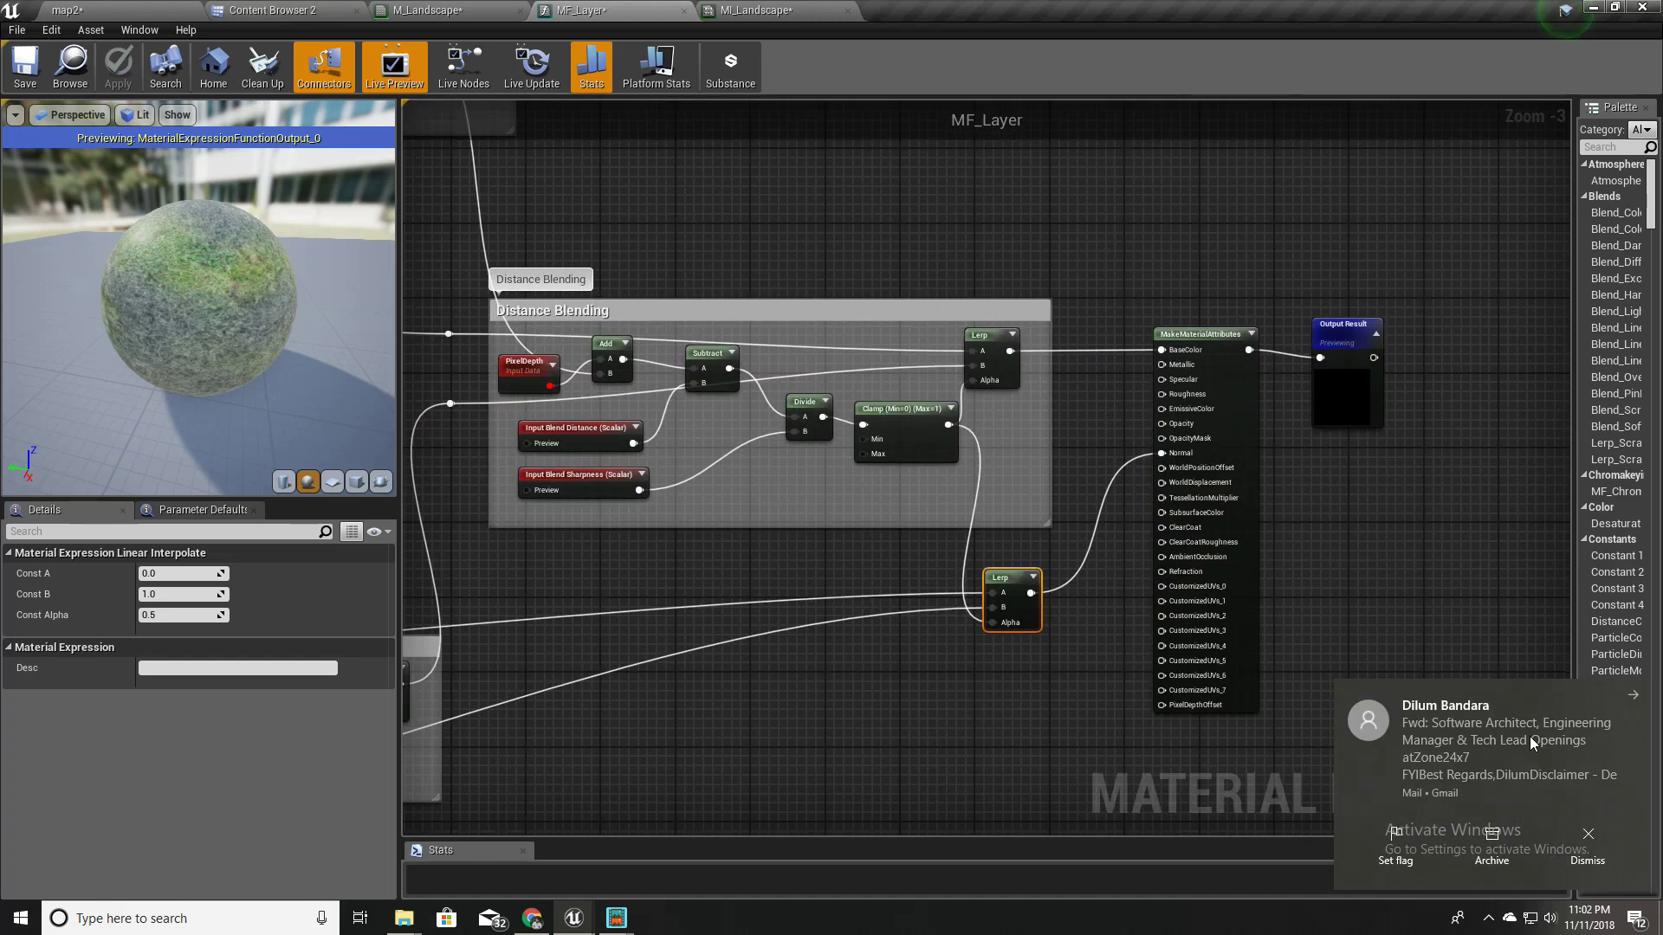
left_click(1633, 698)
scroll(1348, 538, "down", 4)
scroll(764, 378, "up", 3)
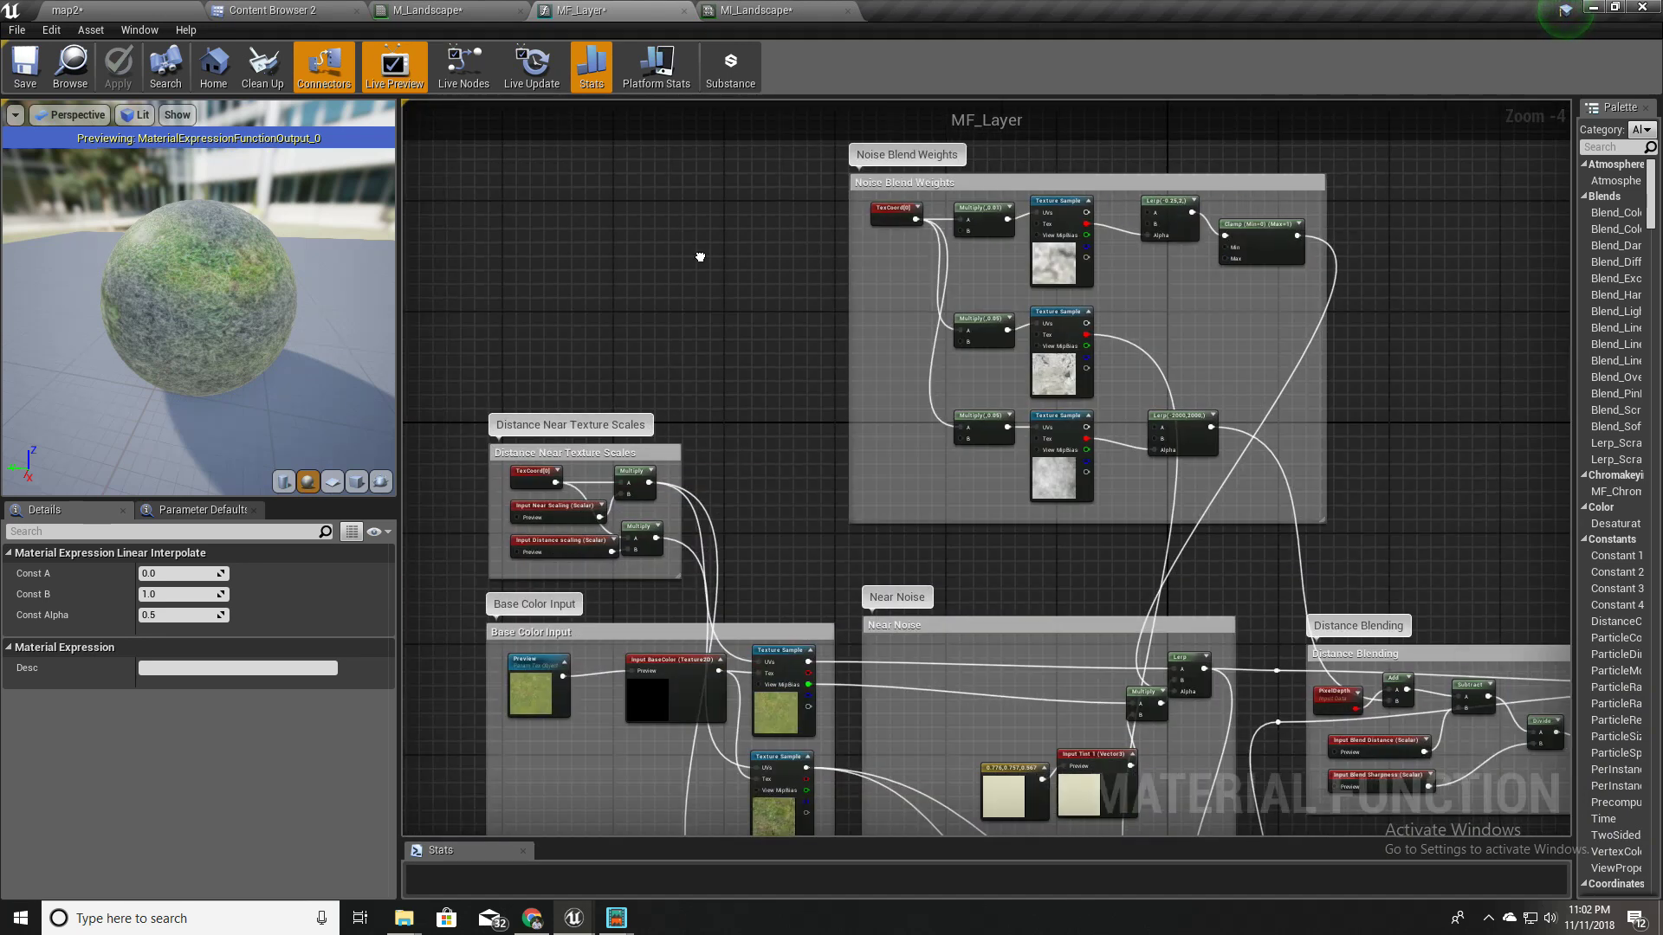
- Inspect the input pins of the MF_Layer function calls in the M_Landscape material
left_click(436, 9)
scroll(627, 257, "up", 1)
right_click_drag(575, 208, 577, 360)
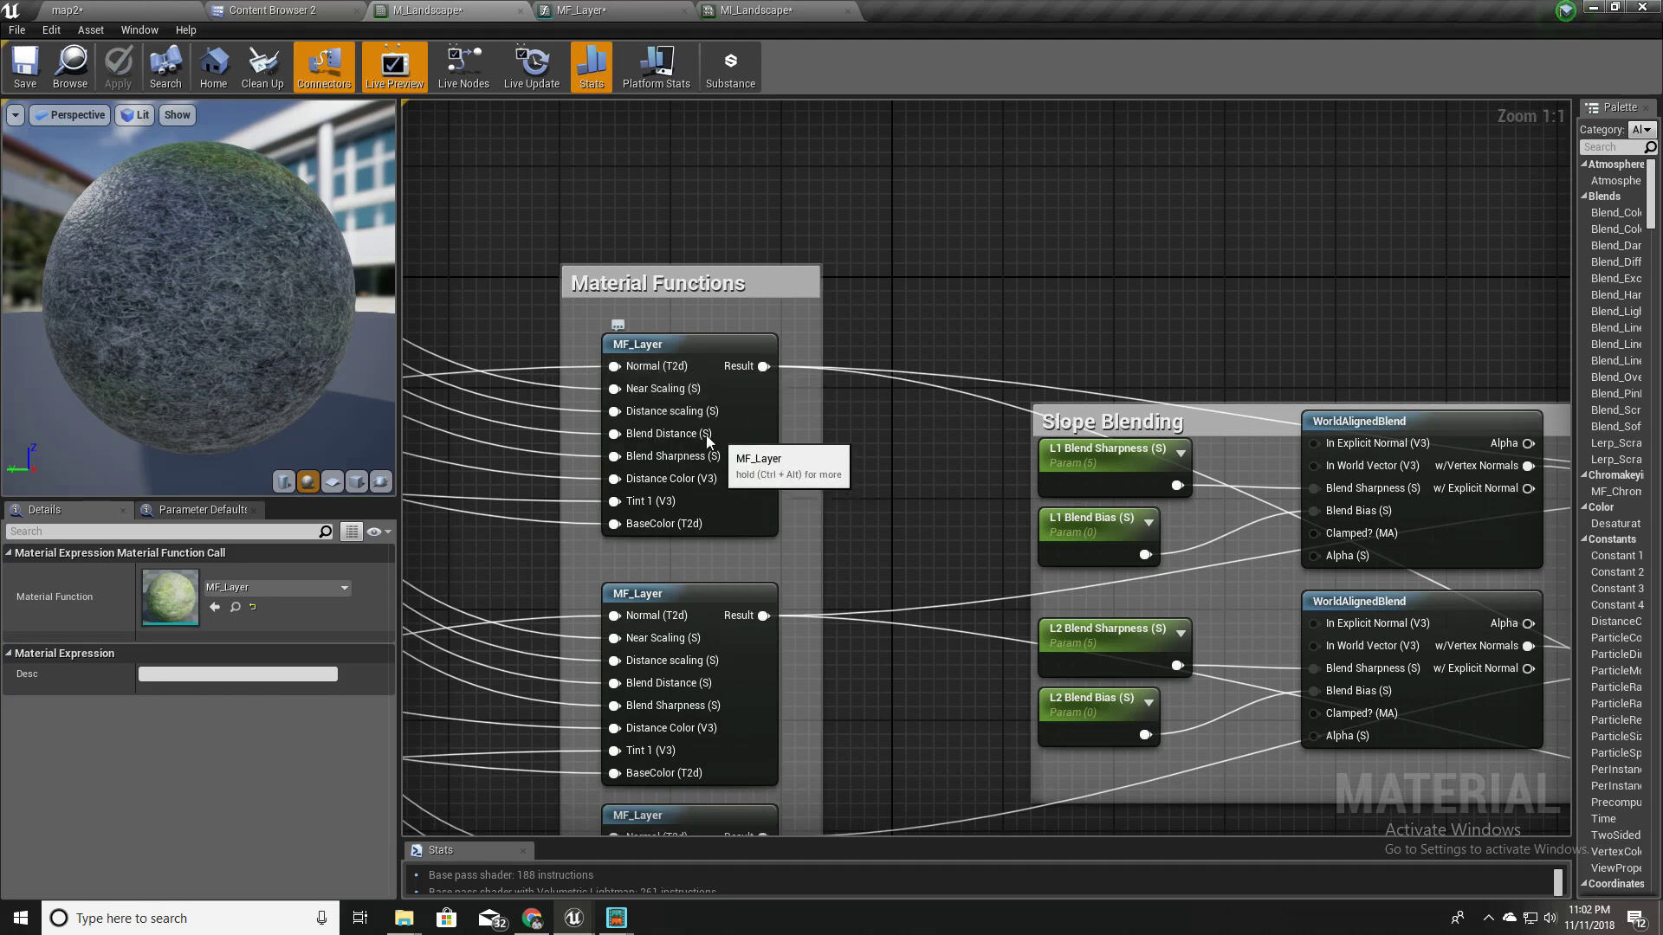
right_click_drag(826, 469, 911, 349)
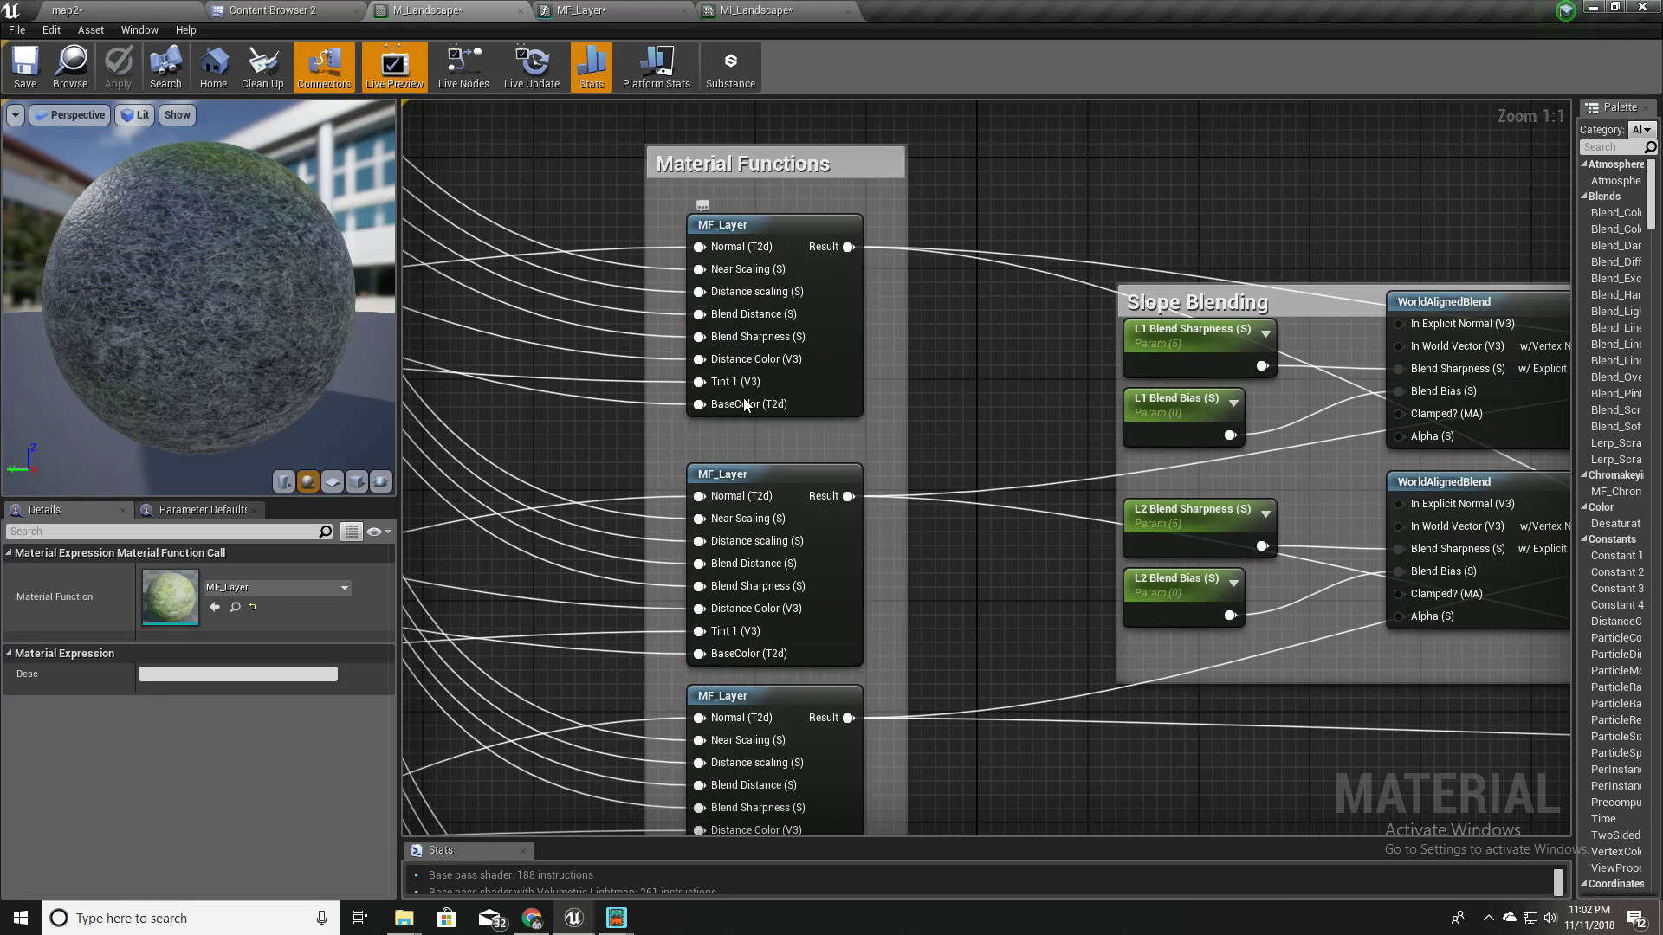
- In MF_Layer, shift the MakeMaterialAttributes and Output Result nodes away from the Distance Blending group to free space for new inputs
left_click(596, 7)
right_click_drag(1163, 601, 725, 397)
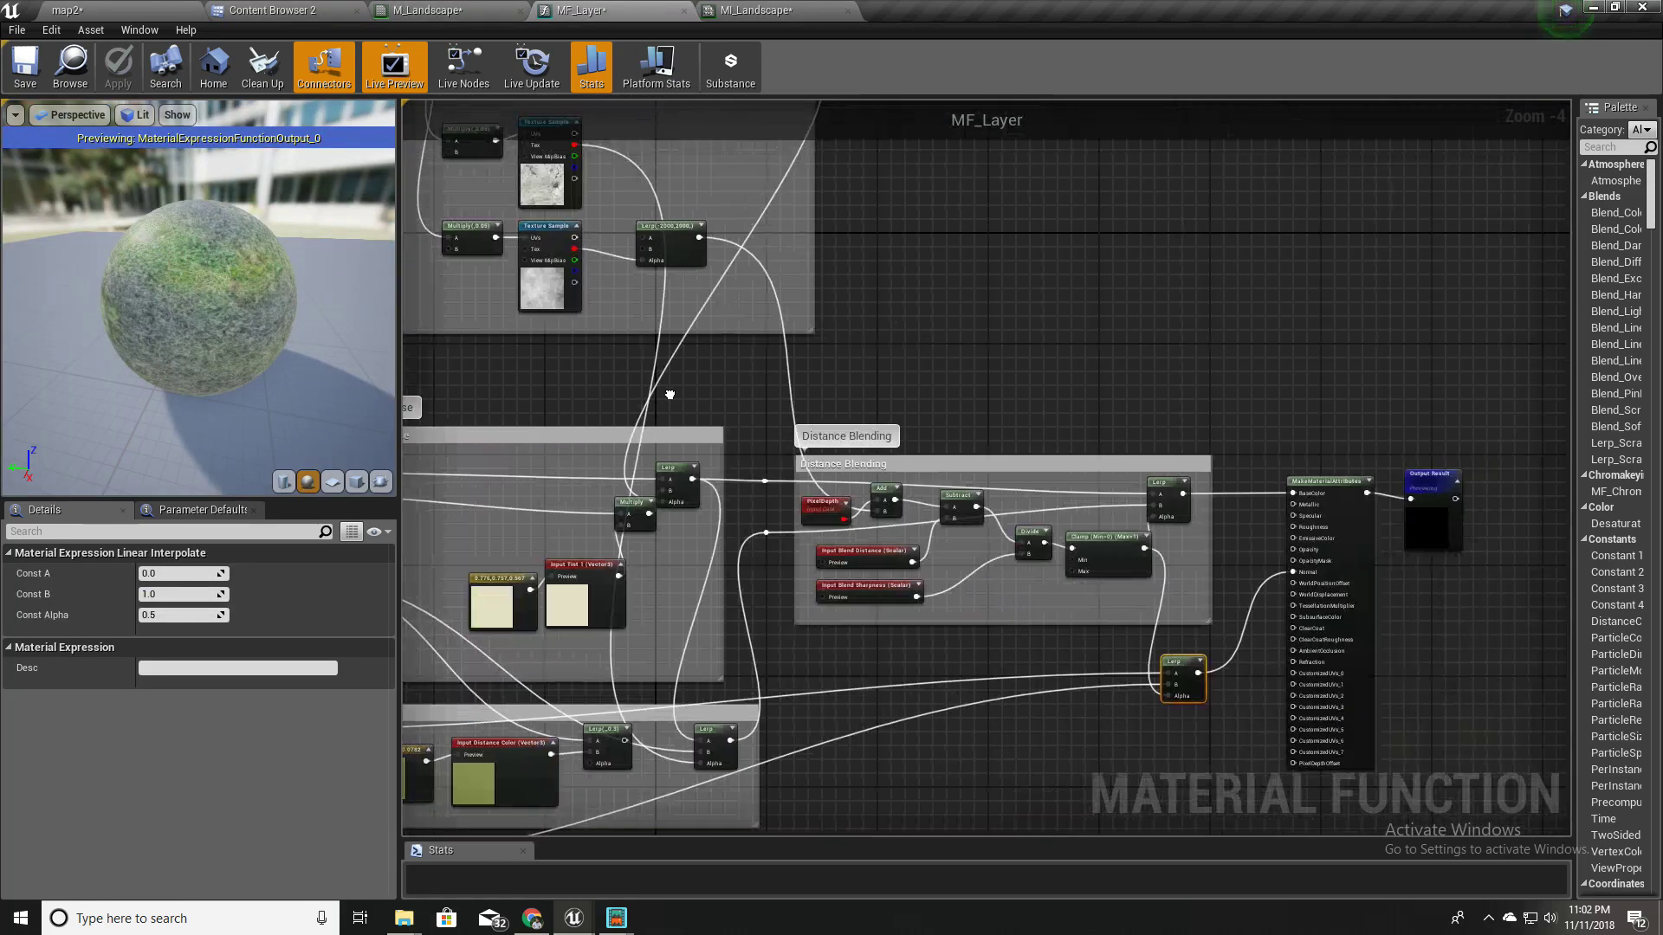
scroll(825, 461, "down", 4)
scroll(991, 537, "up", 9)
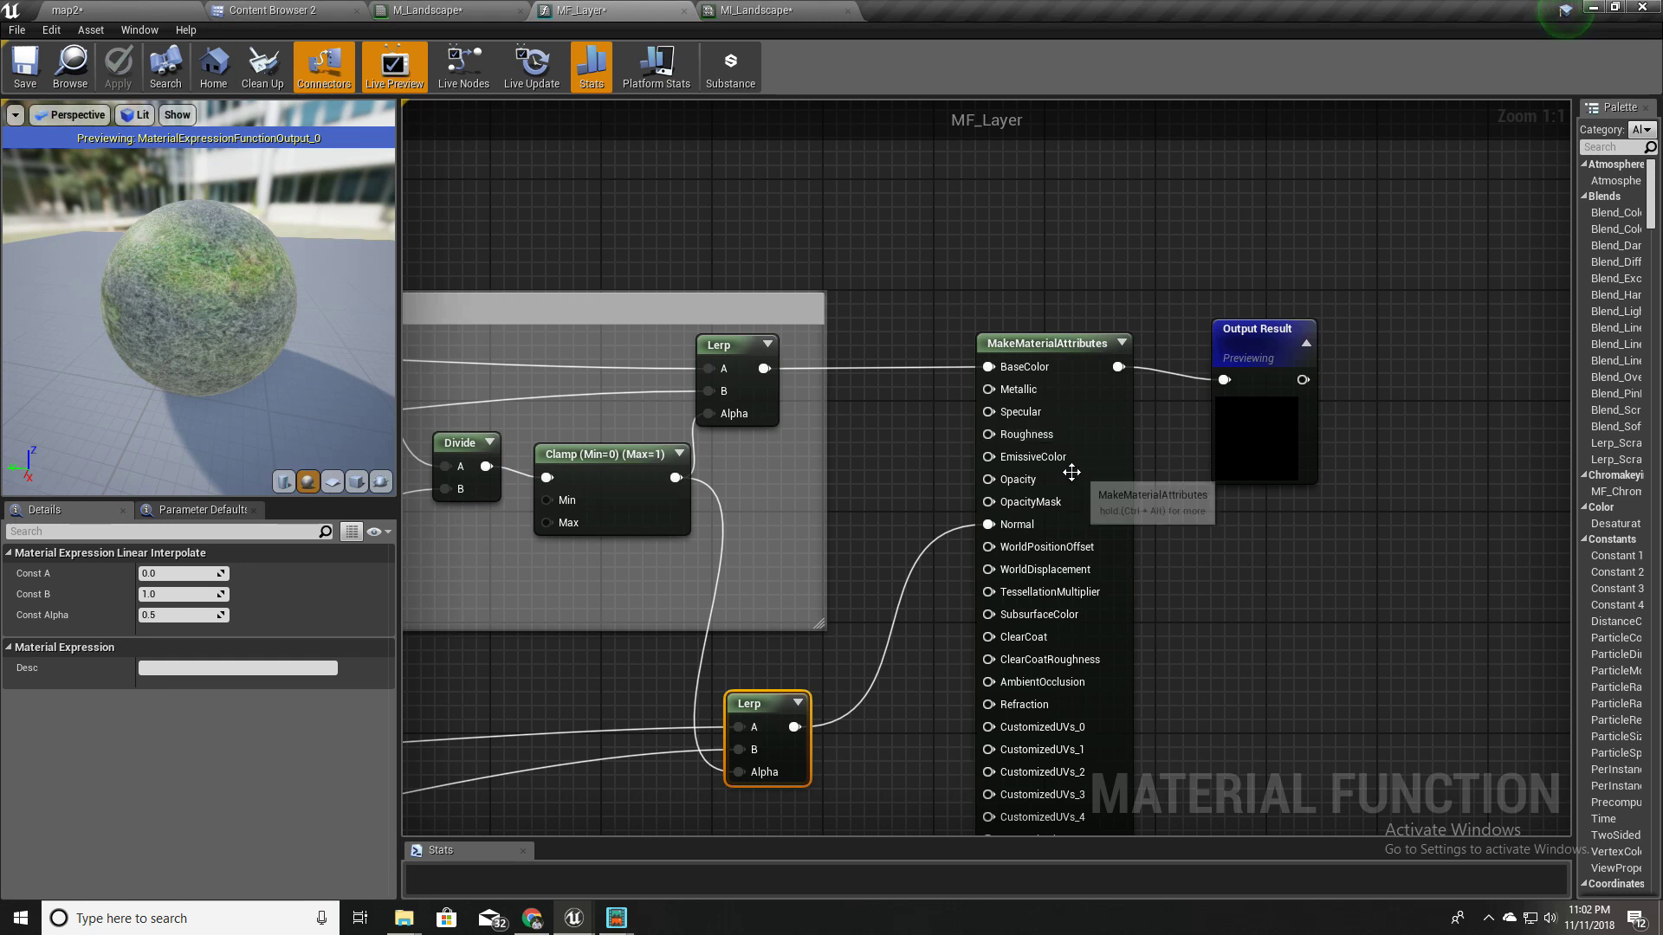
right_click_drag(1074, 464, 746, 314)
scroll(1062, 409, "down", 4)
left_click_drag(954, 275, 1103, 393)
left_click_drag(972, 348, 1235, 349)
- Create a FunctionInput node connected to the Metallic pin of MakeMaterialAttributes
scroll(1193, 370, "up", 4)
right_click_drag(1100, 372, 960, 367)
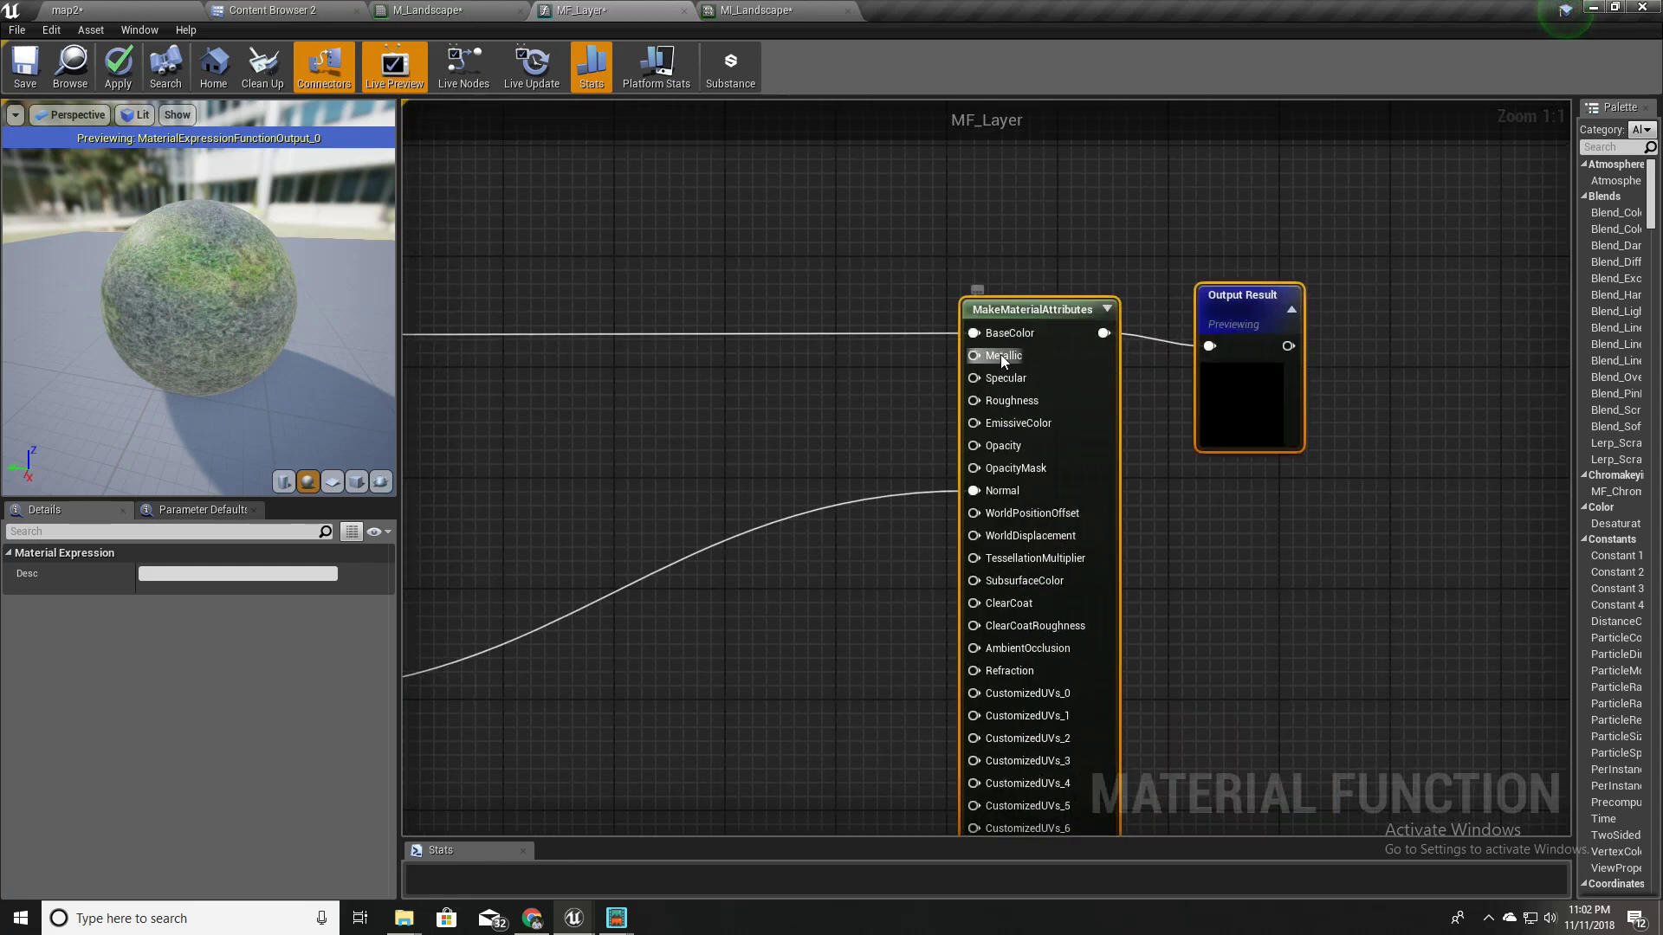
left_click_drag(975, 355, 837, 367)
type("fu")
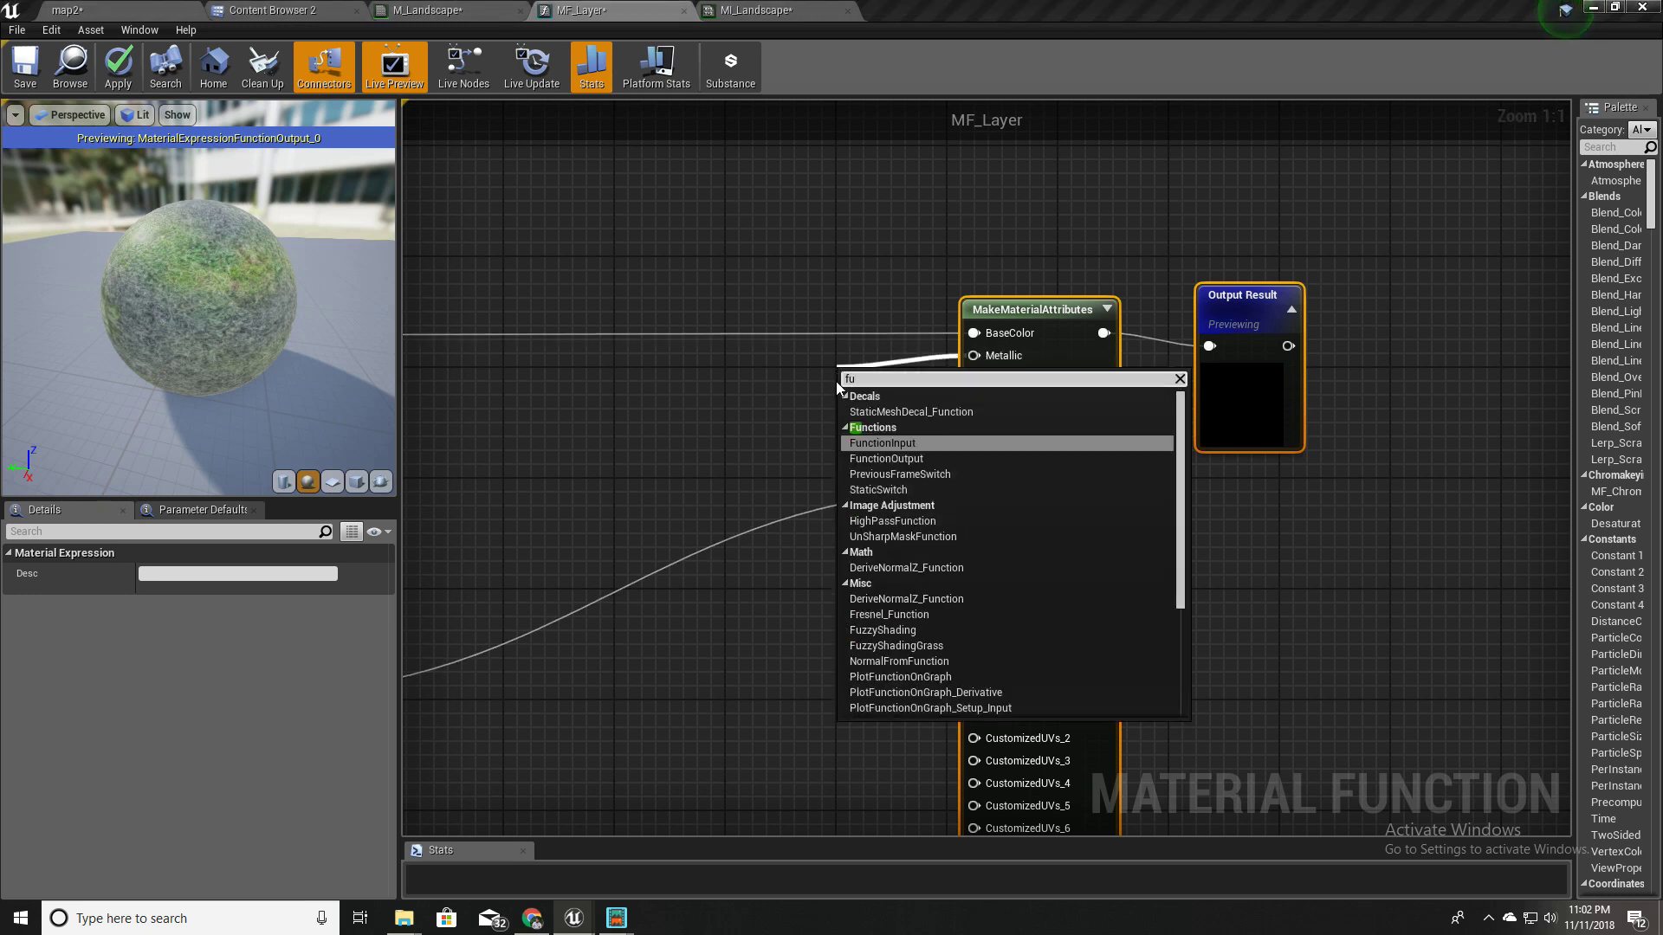
type("nctio")
key("Return")
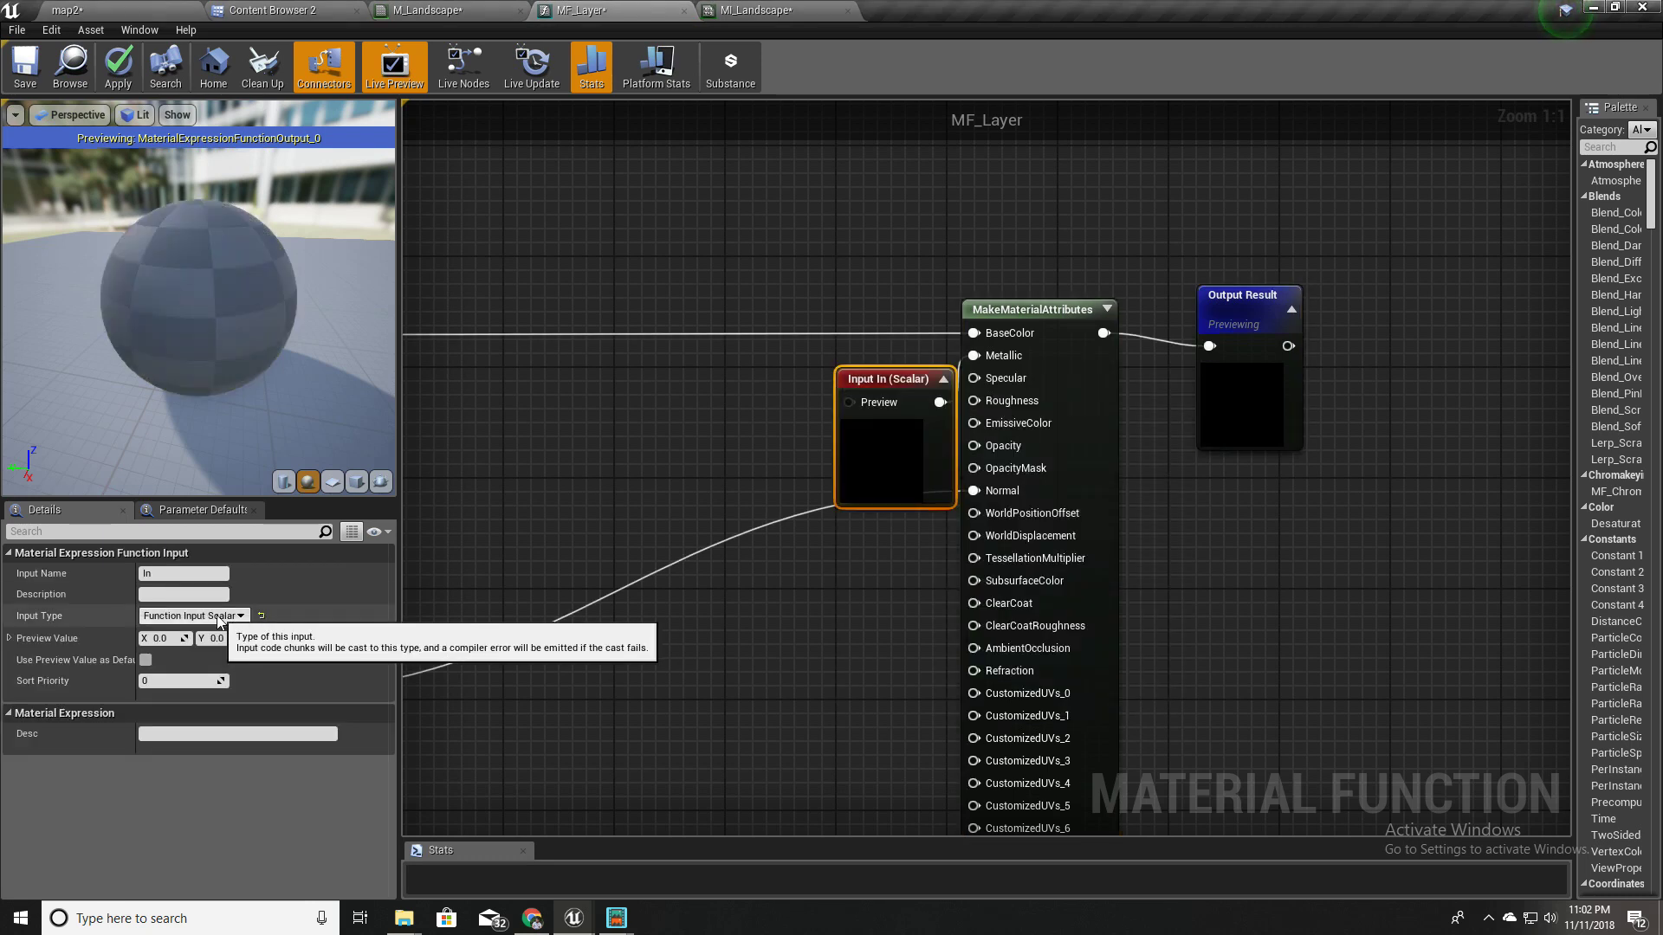
- Move the new scalar function input farther from MakeMaterialAttributes and name it Metallic
left_click(220, 617)
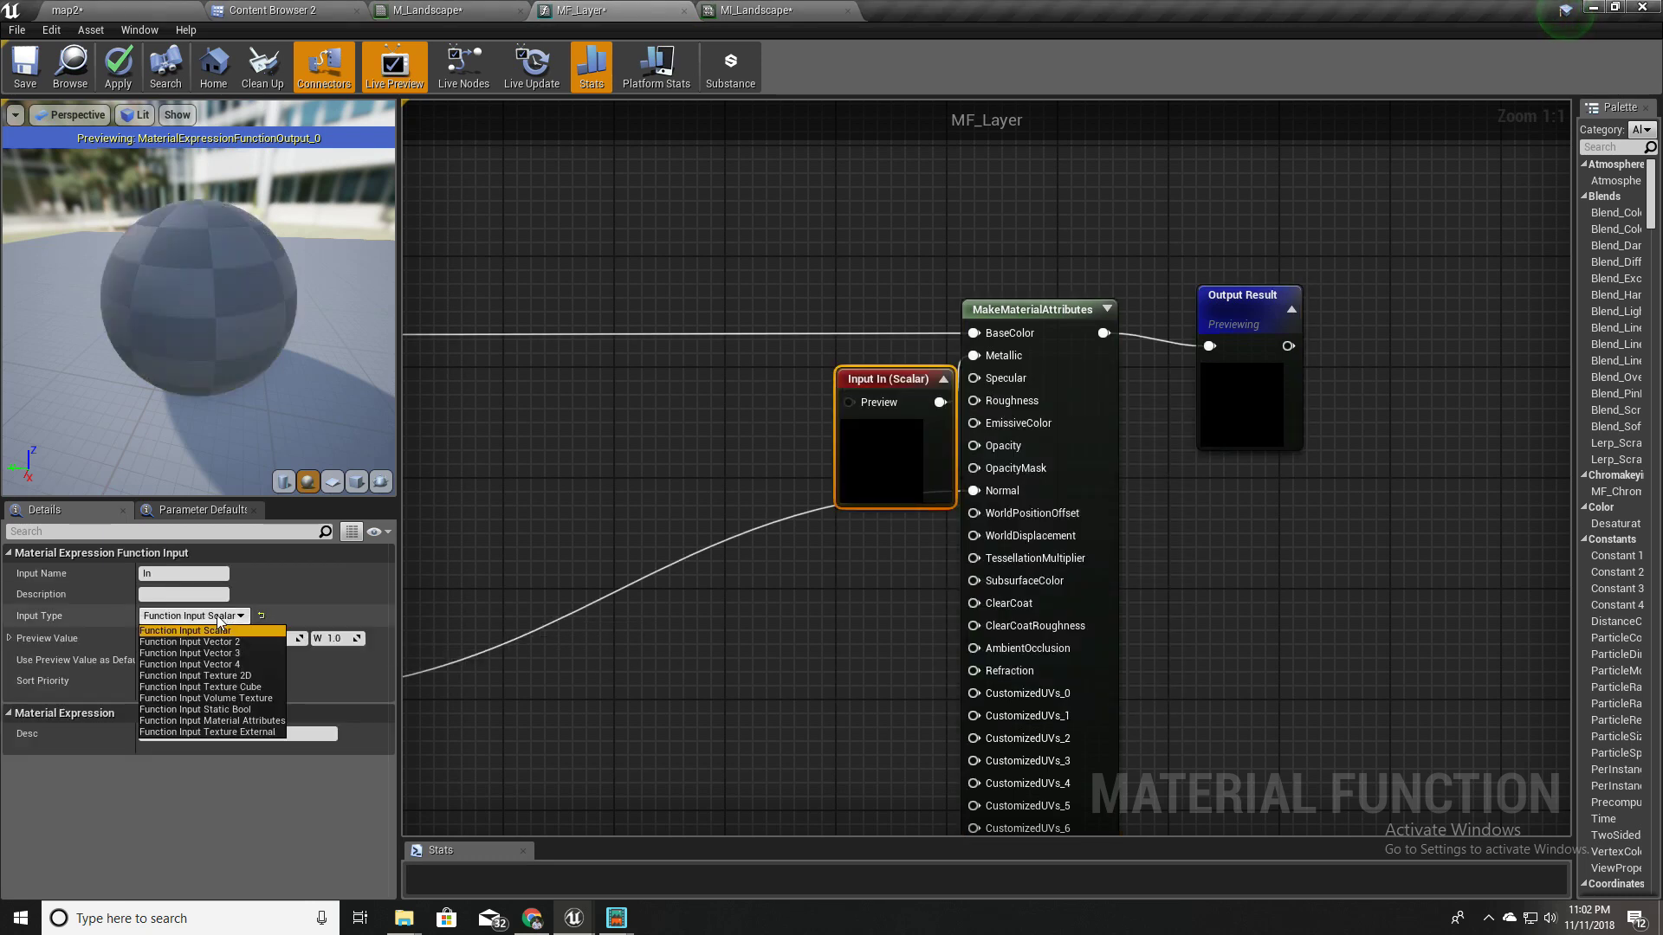
left_click(859, 381)
left_click_drag(859, 382, 790, 386)
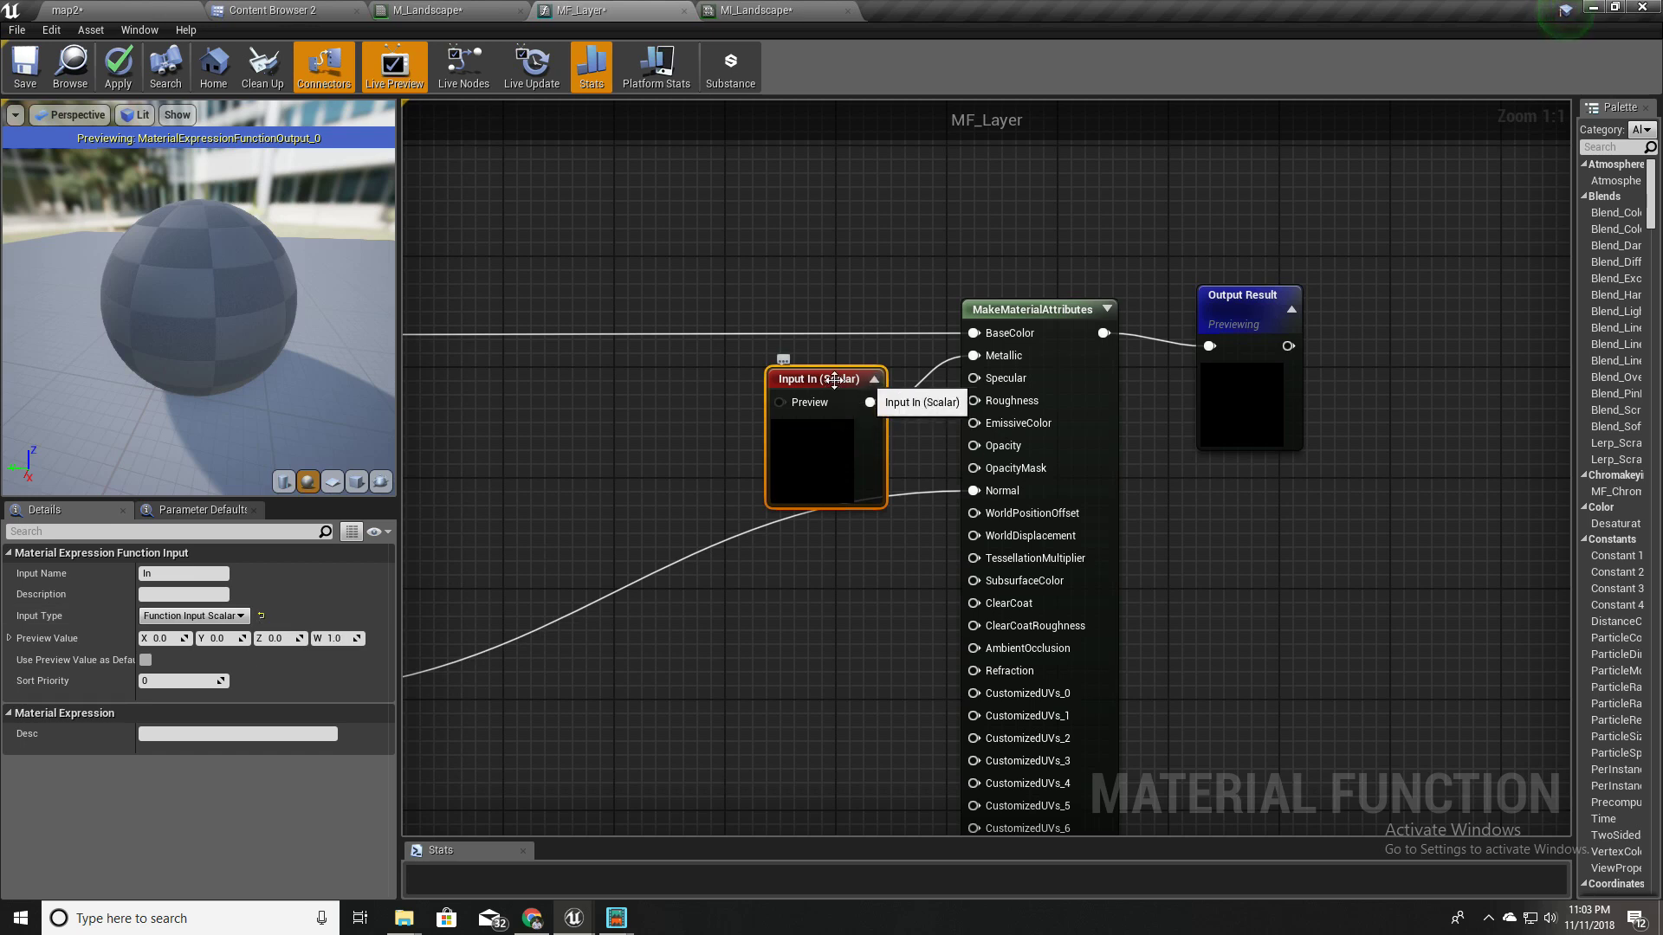
left_click(184, 574)
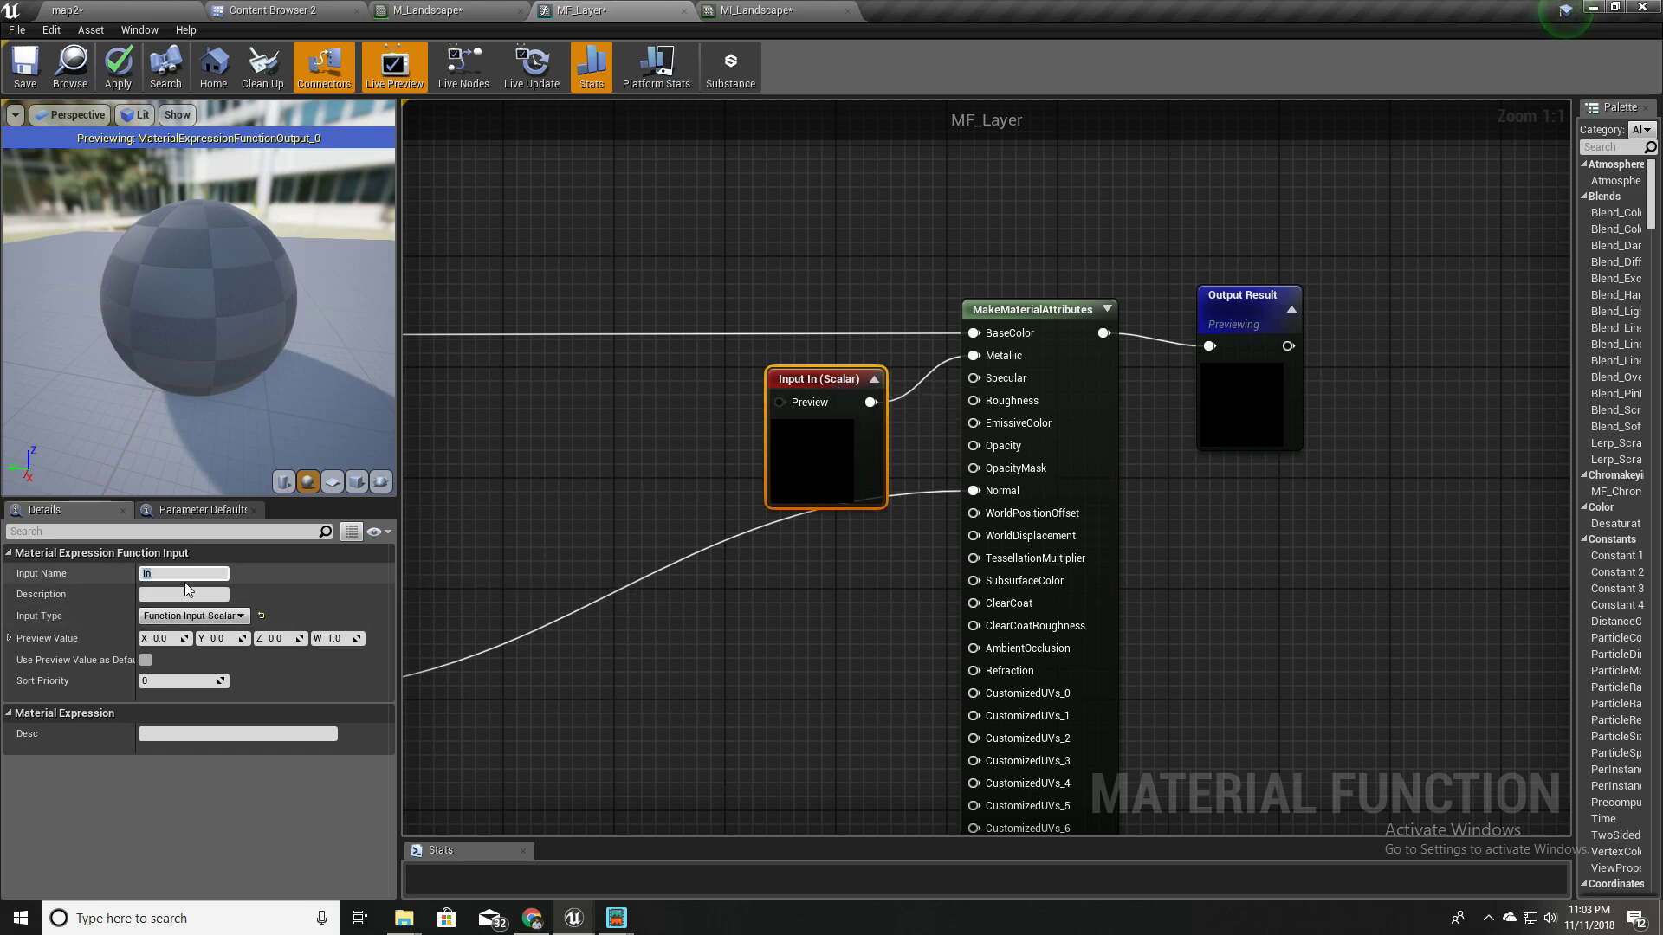
type("Metallic")
key("Return")
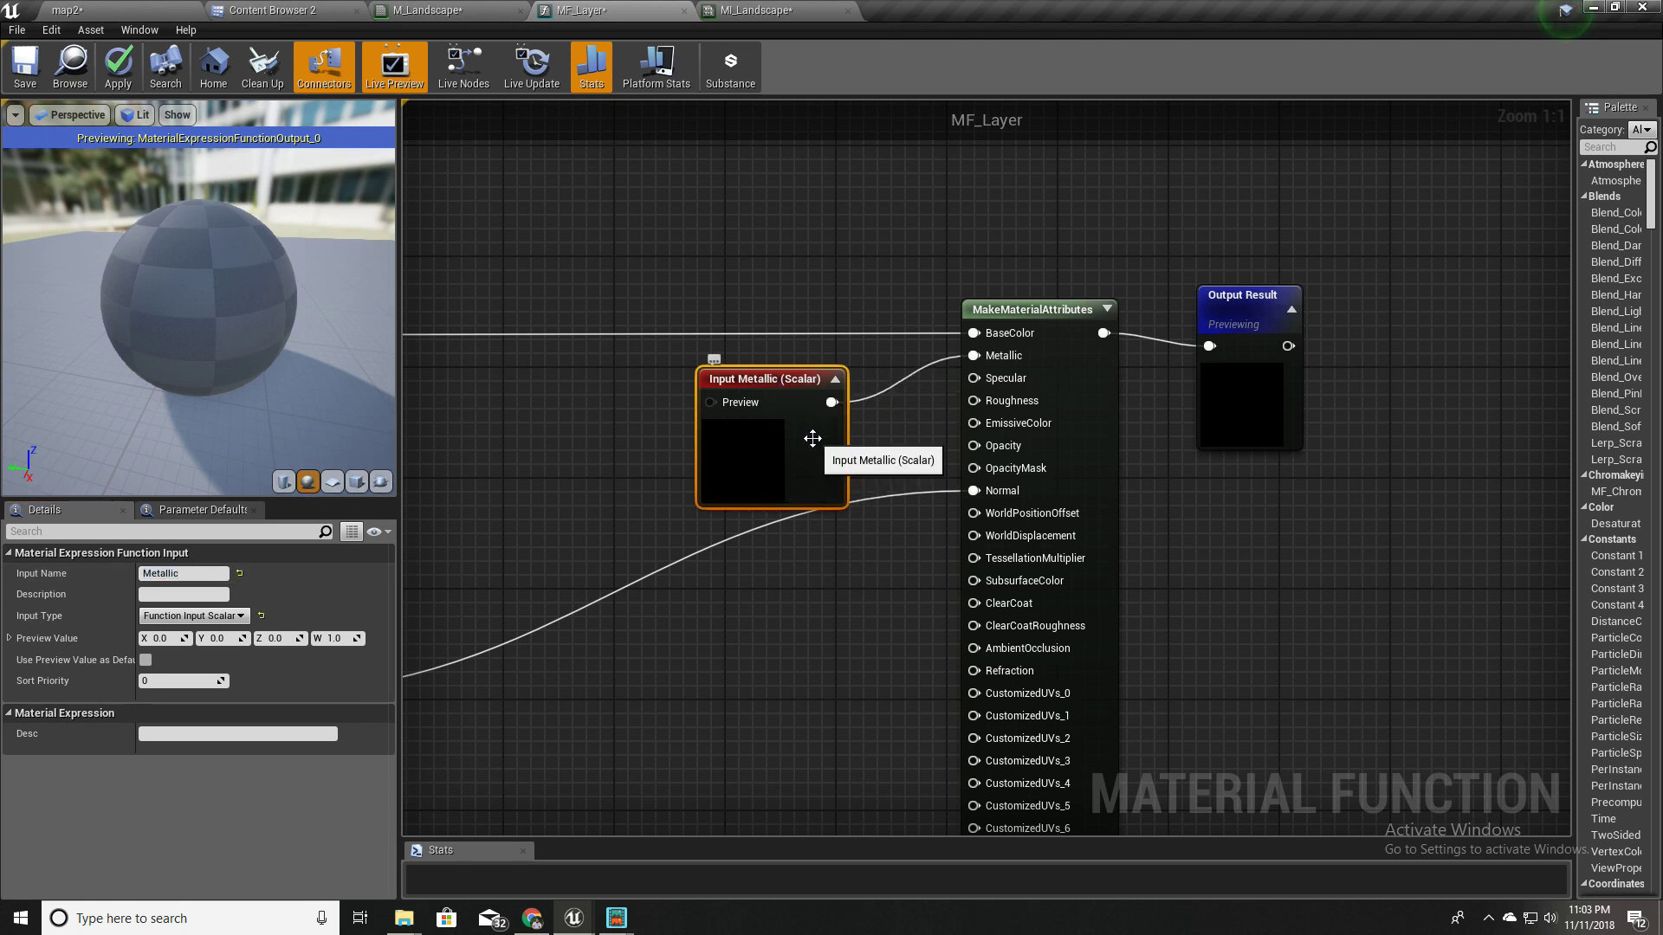
- Duplicate the Metallic input twice, stack the copies below it, and connect them to the Specular and Roughness pins
scroll(888, 386, "down", 2)
scroll(889, 386, "up", 2)
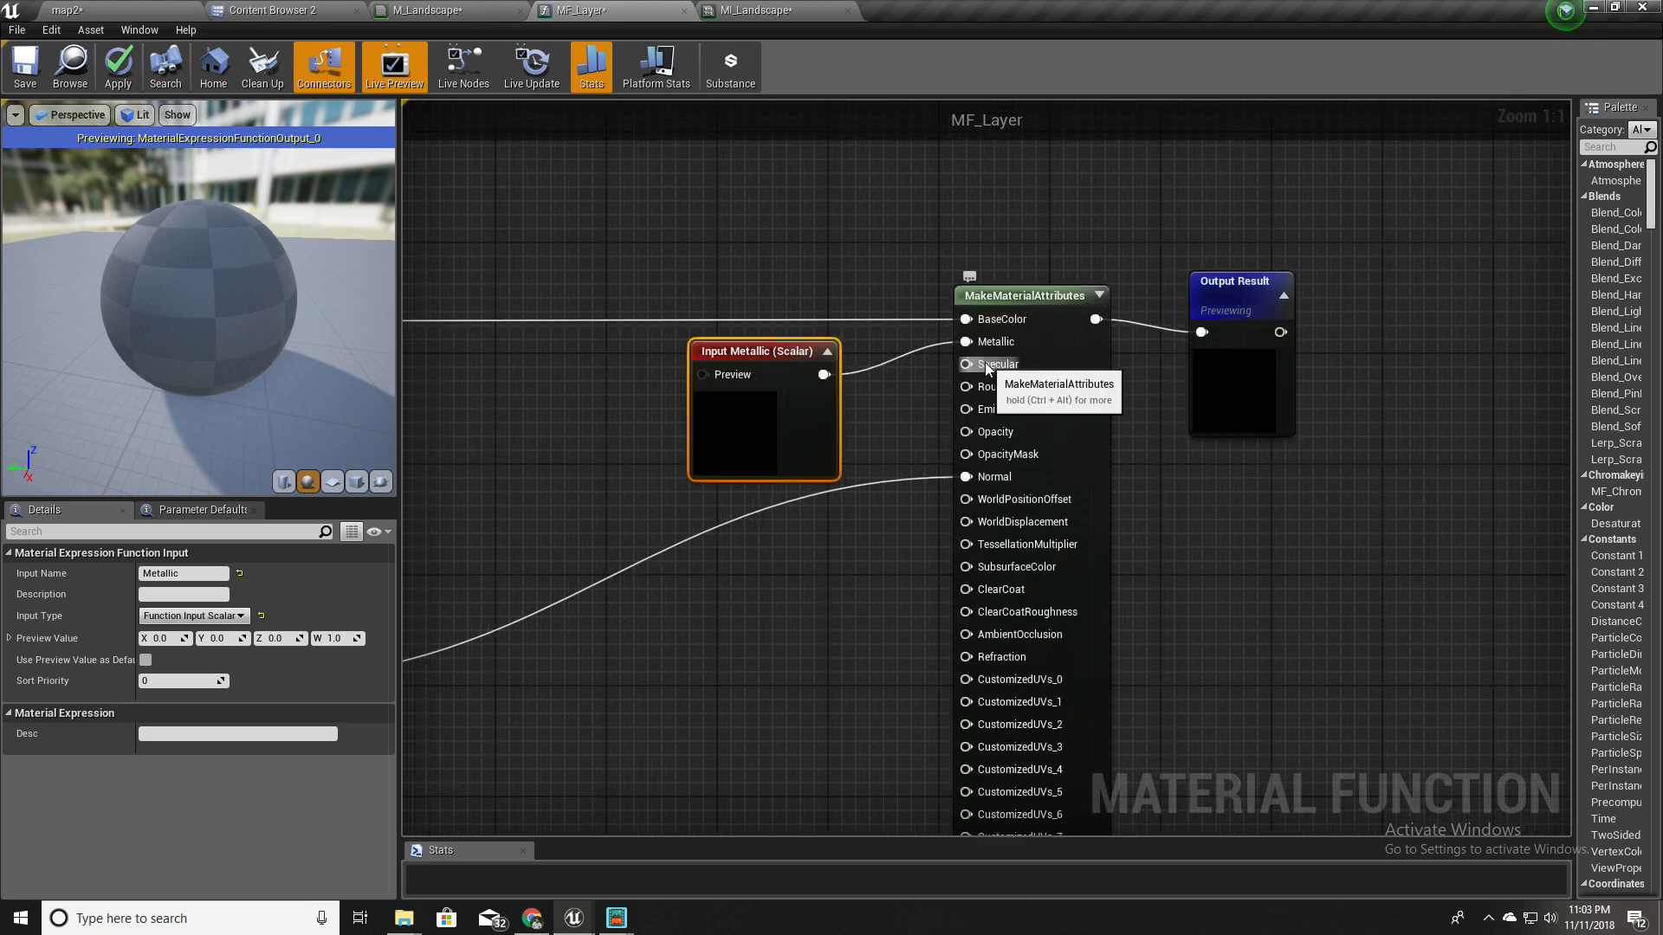
right_click(984, 362)
left_click_drag(984, 362, 793, 512)
left_click(747, 433)
key("ctrl+w")
left_click_drag(887, 454, 776, 532)
key("ctrl+w")
left_click_drag(835, 624, 765, 738)
left_click_drag(831, 543, 970, 365)
left_click_drag(836, 720, 968, 387)
- Rename the function input connected to the Specular pin as Specular
left_click(762, 517)
left_click(212, 575)
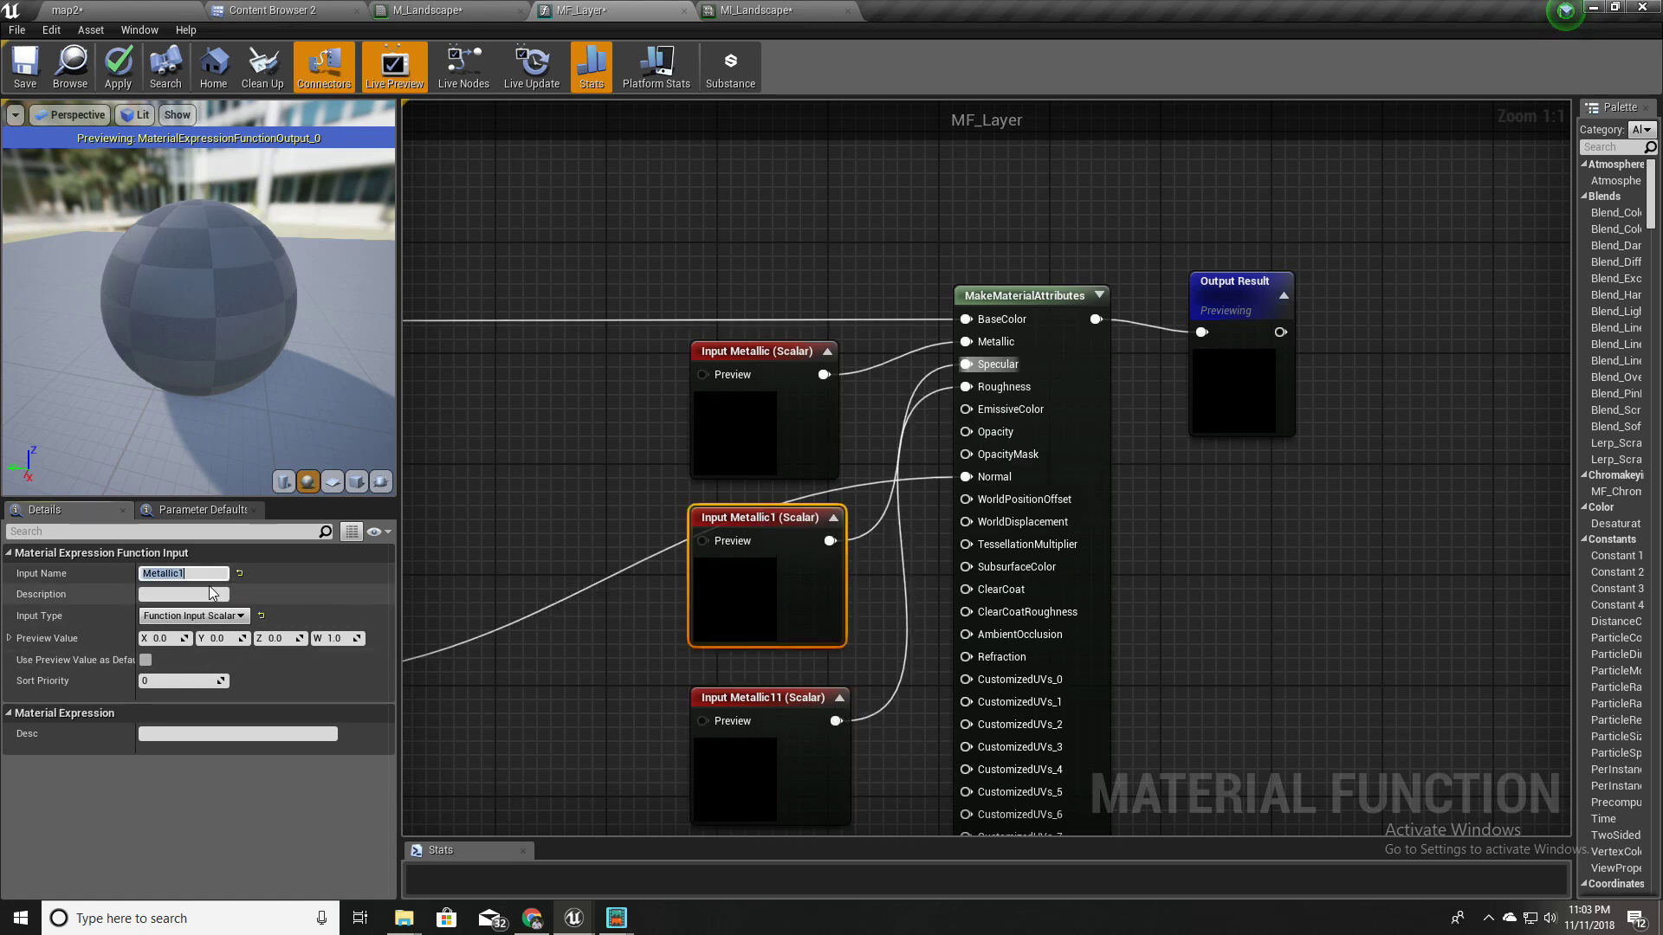
type("Specular")
key("Return")
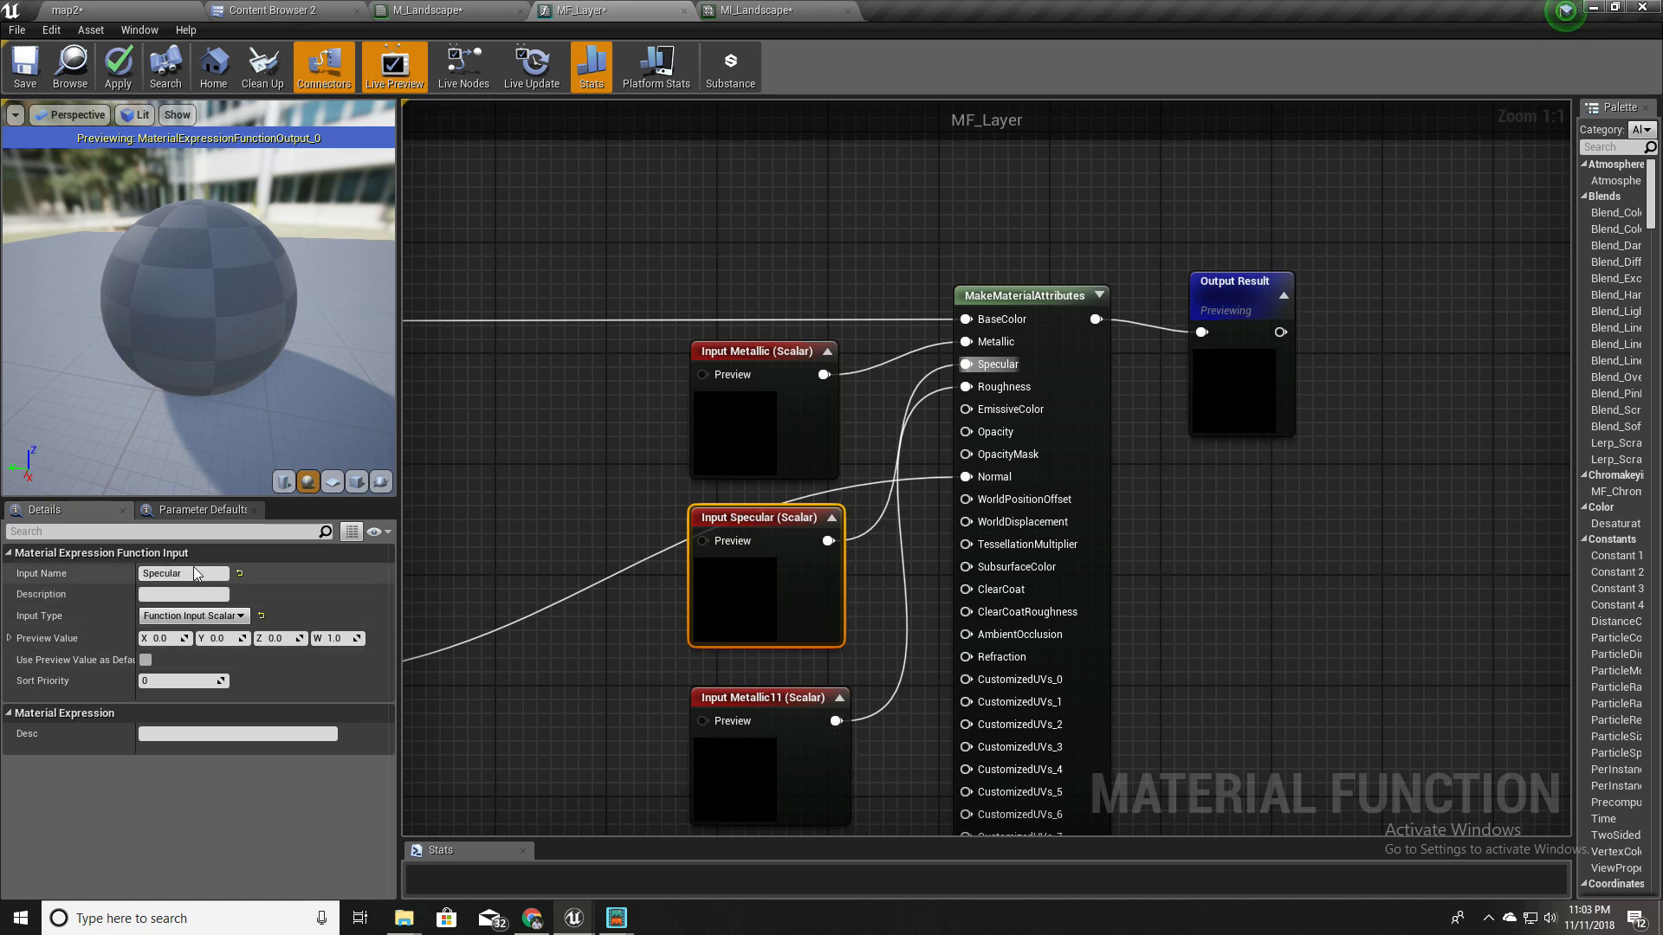
- Rename the selected middle function input as Roughness
left_click(194, 575)
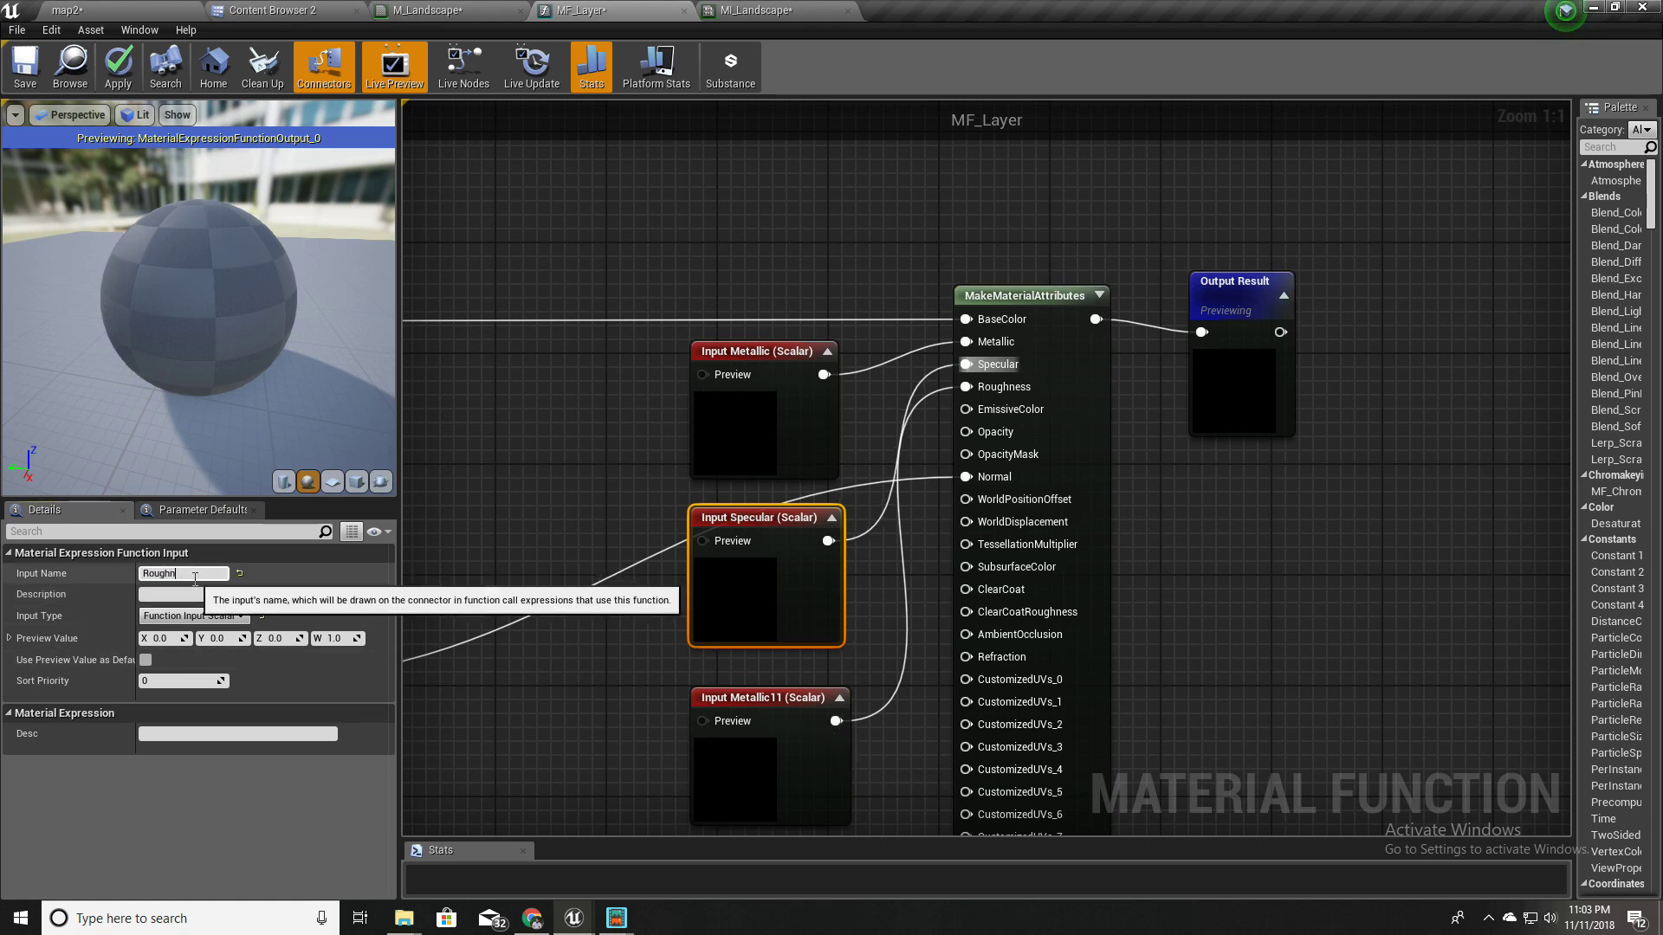
key("Return")
right_click_drag(566, 557, 655, 399)
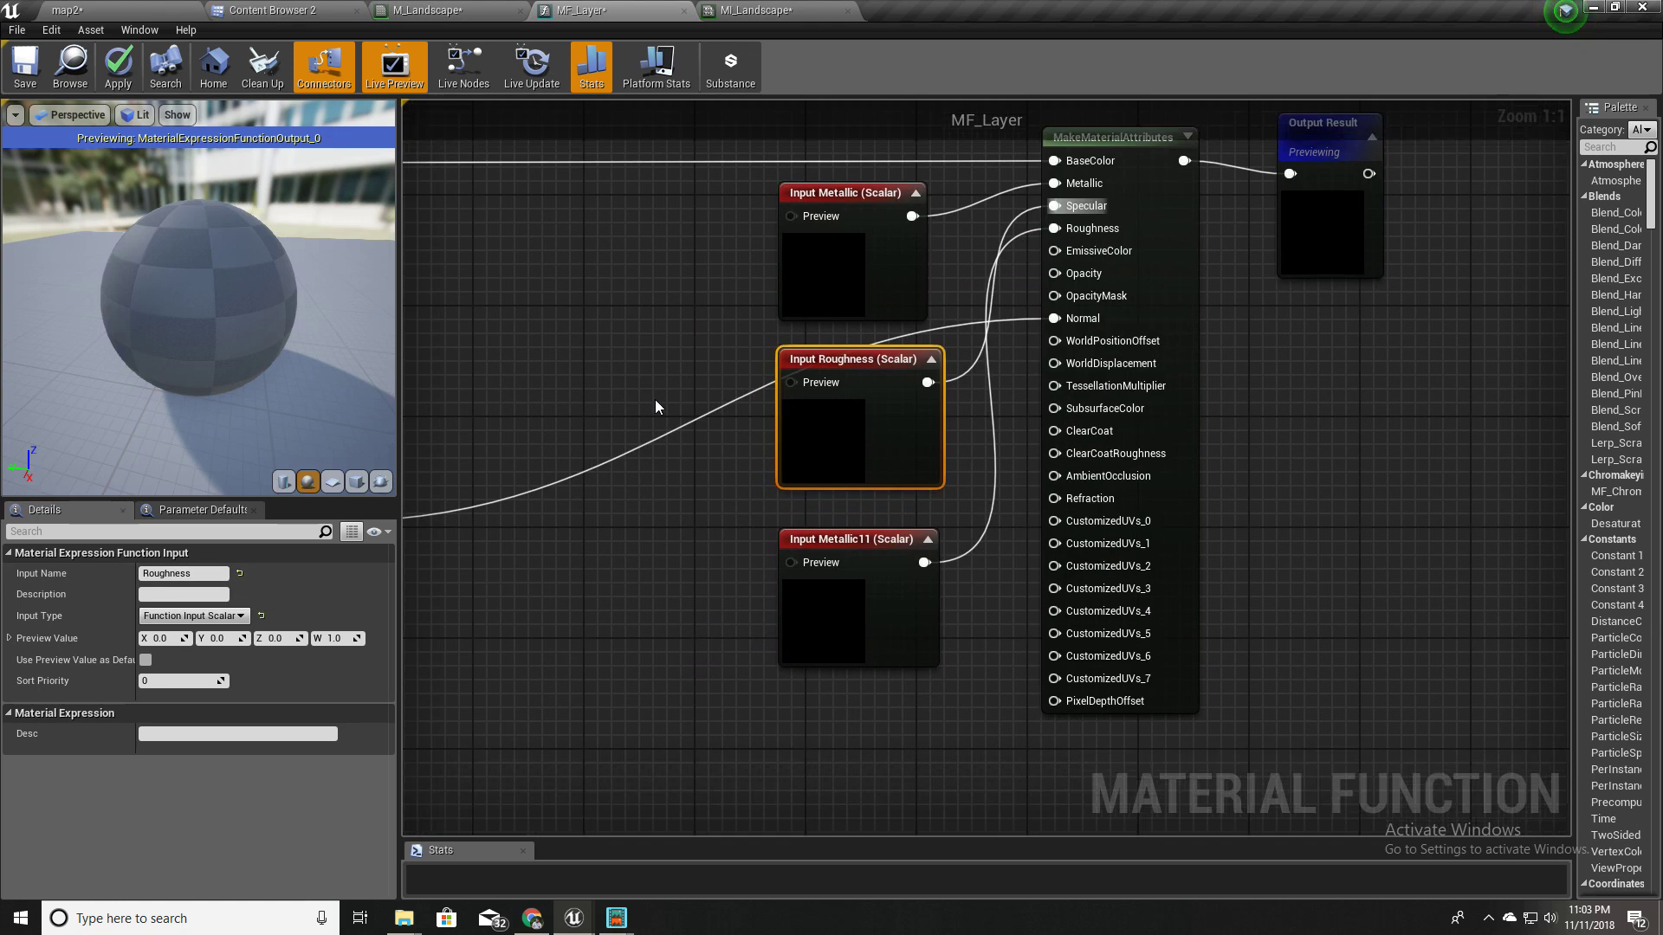
- Review how the three new function inputs are wired to MakeMaterialAttributes
right_click_drag(850, 431, 648, 537)
scroll(651, 540, "up", 1)
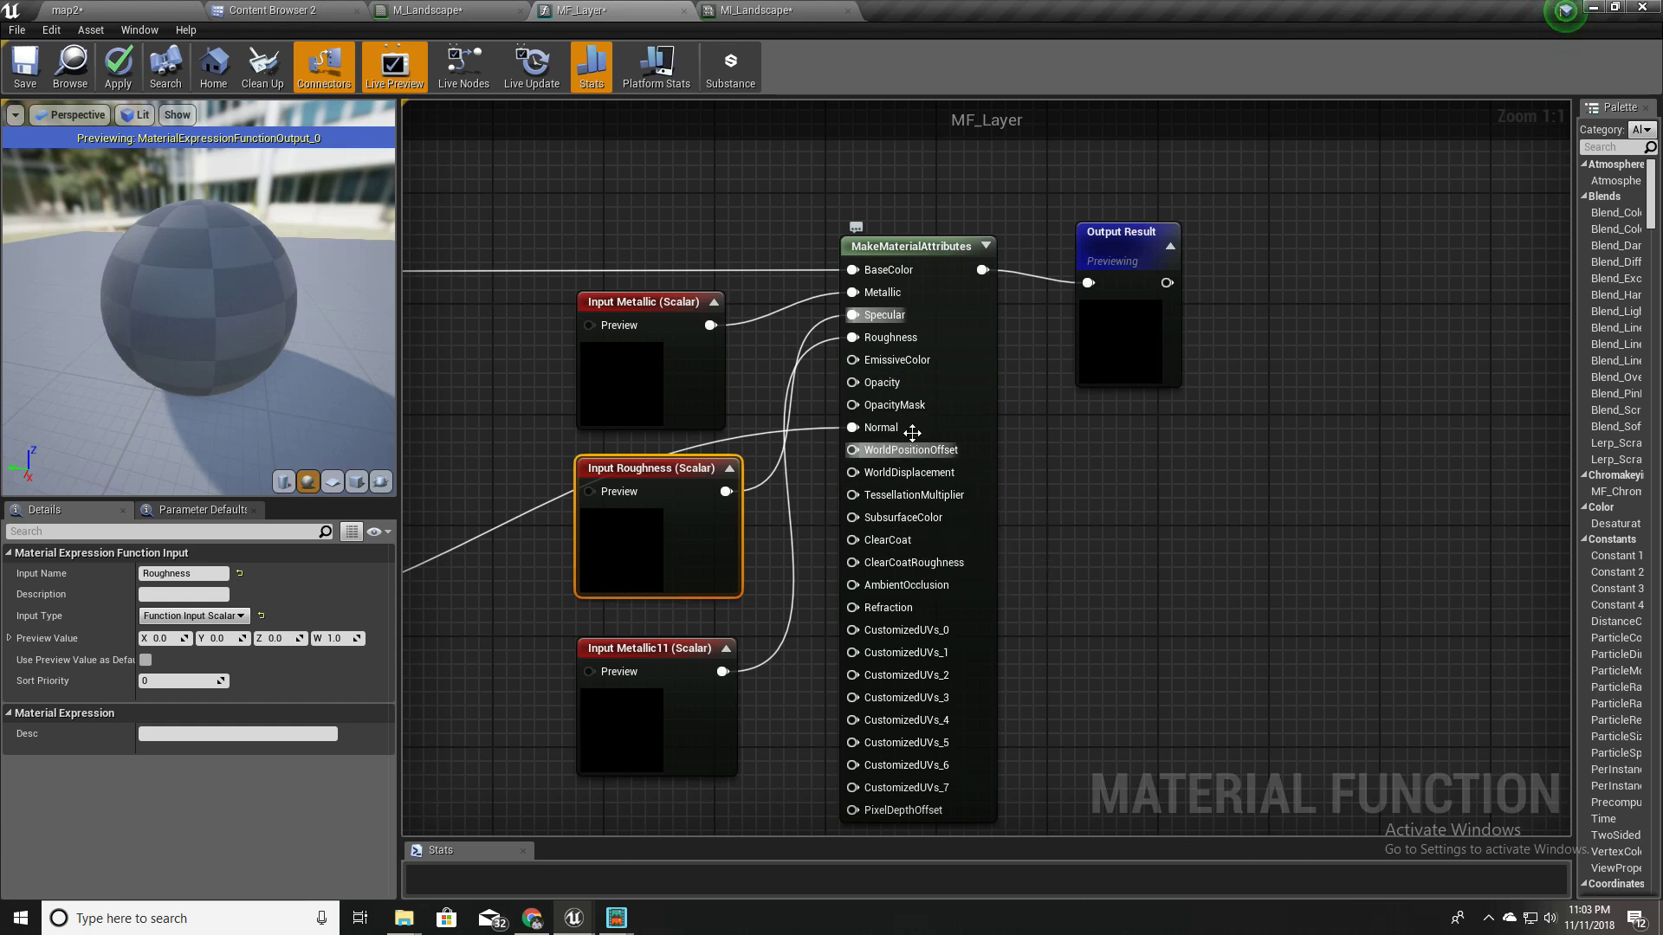
scroll(913, 666, "down", 2)
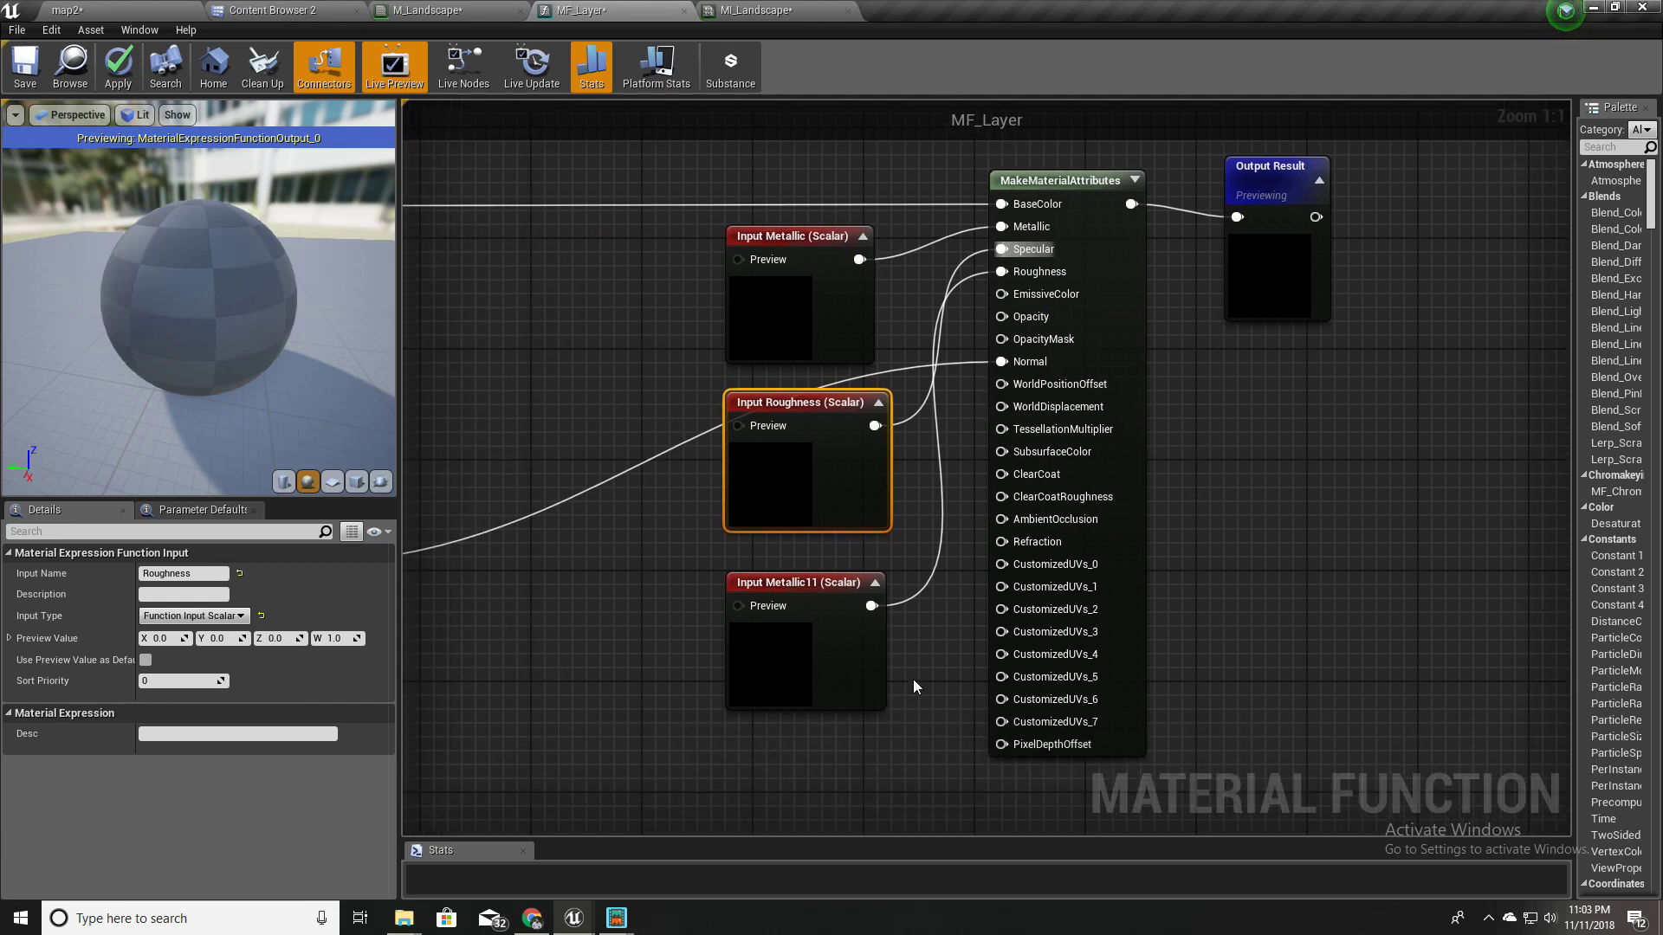
scroll(894, 637, "up", 2)
right_click_drag(679, 616, 738, 616)
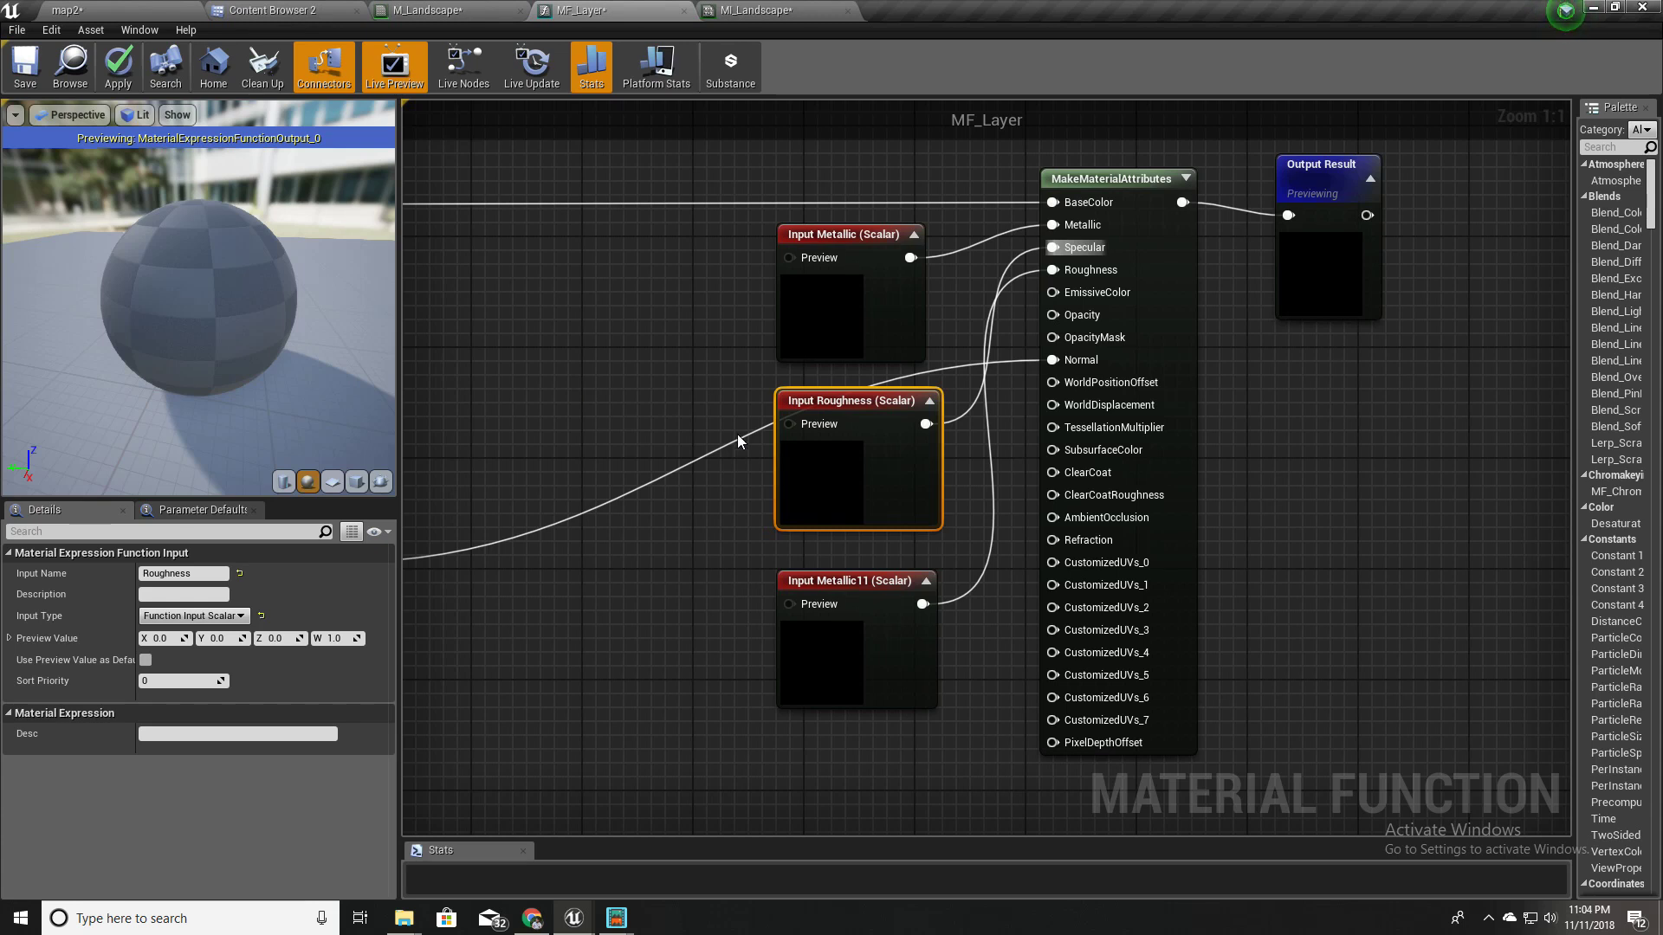
right_click_drag(729, 447, 608, 452)
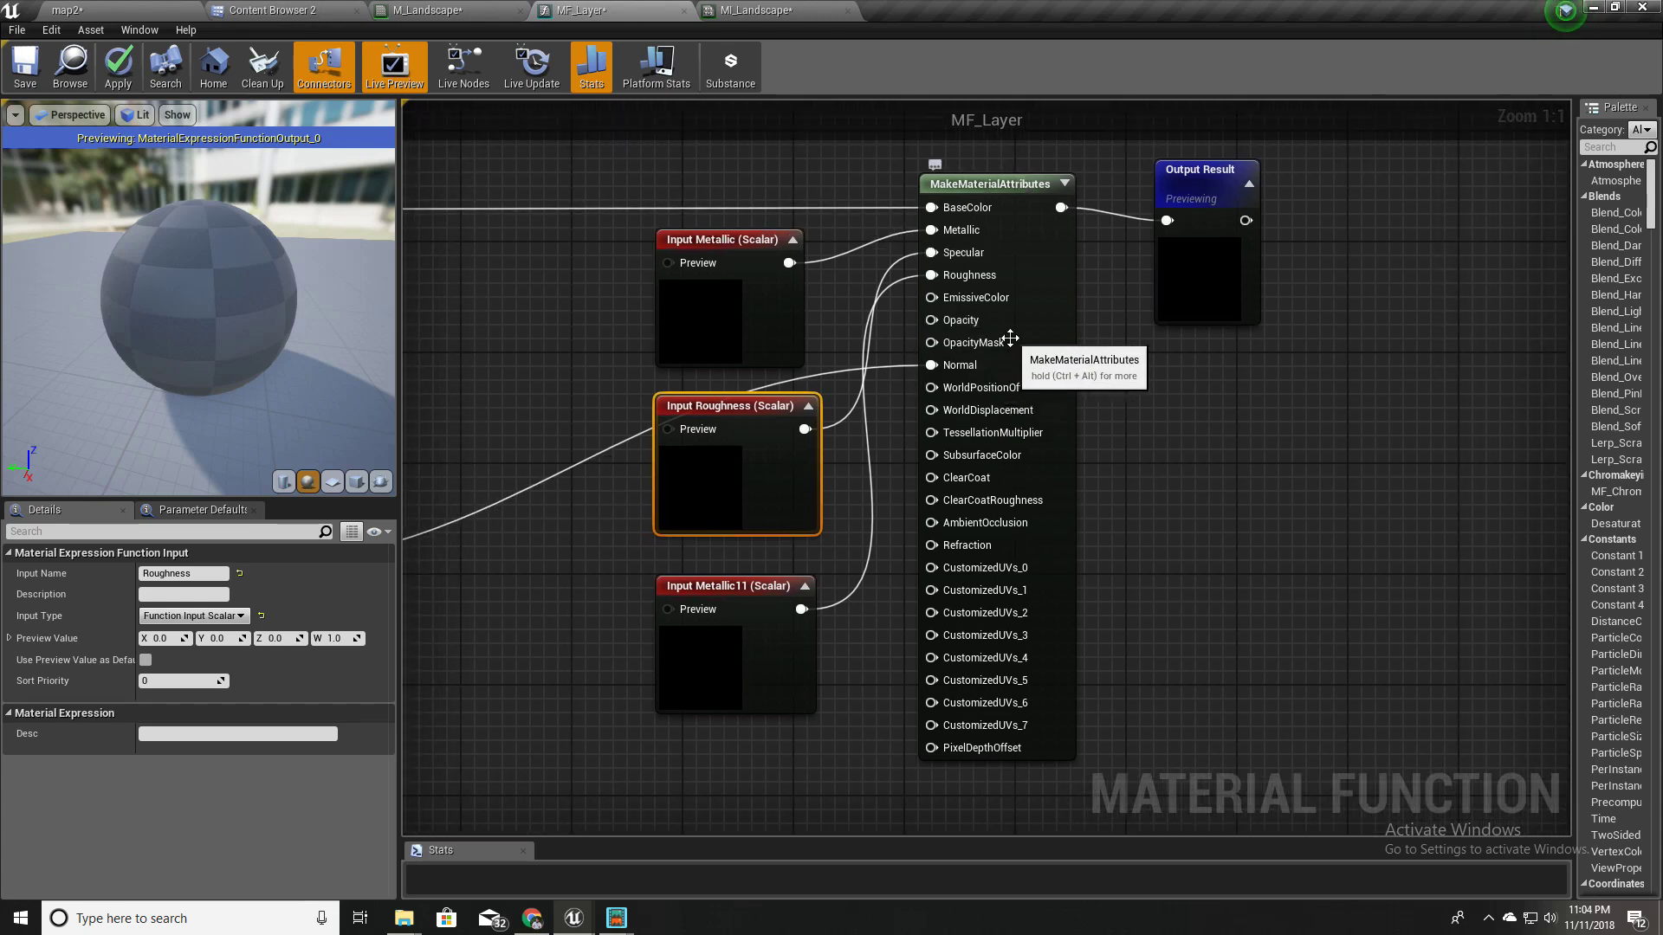
right_click_drag(826, 253, 871, 381)
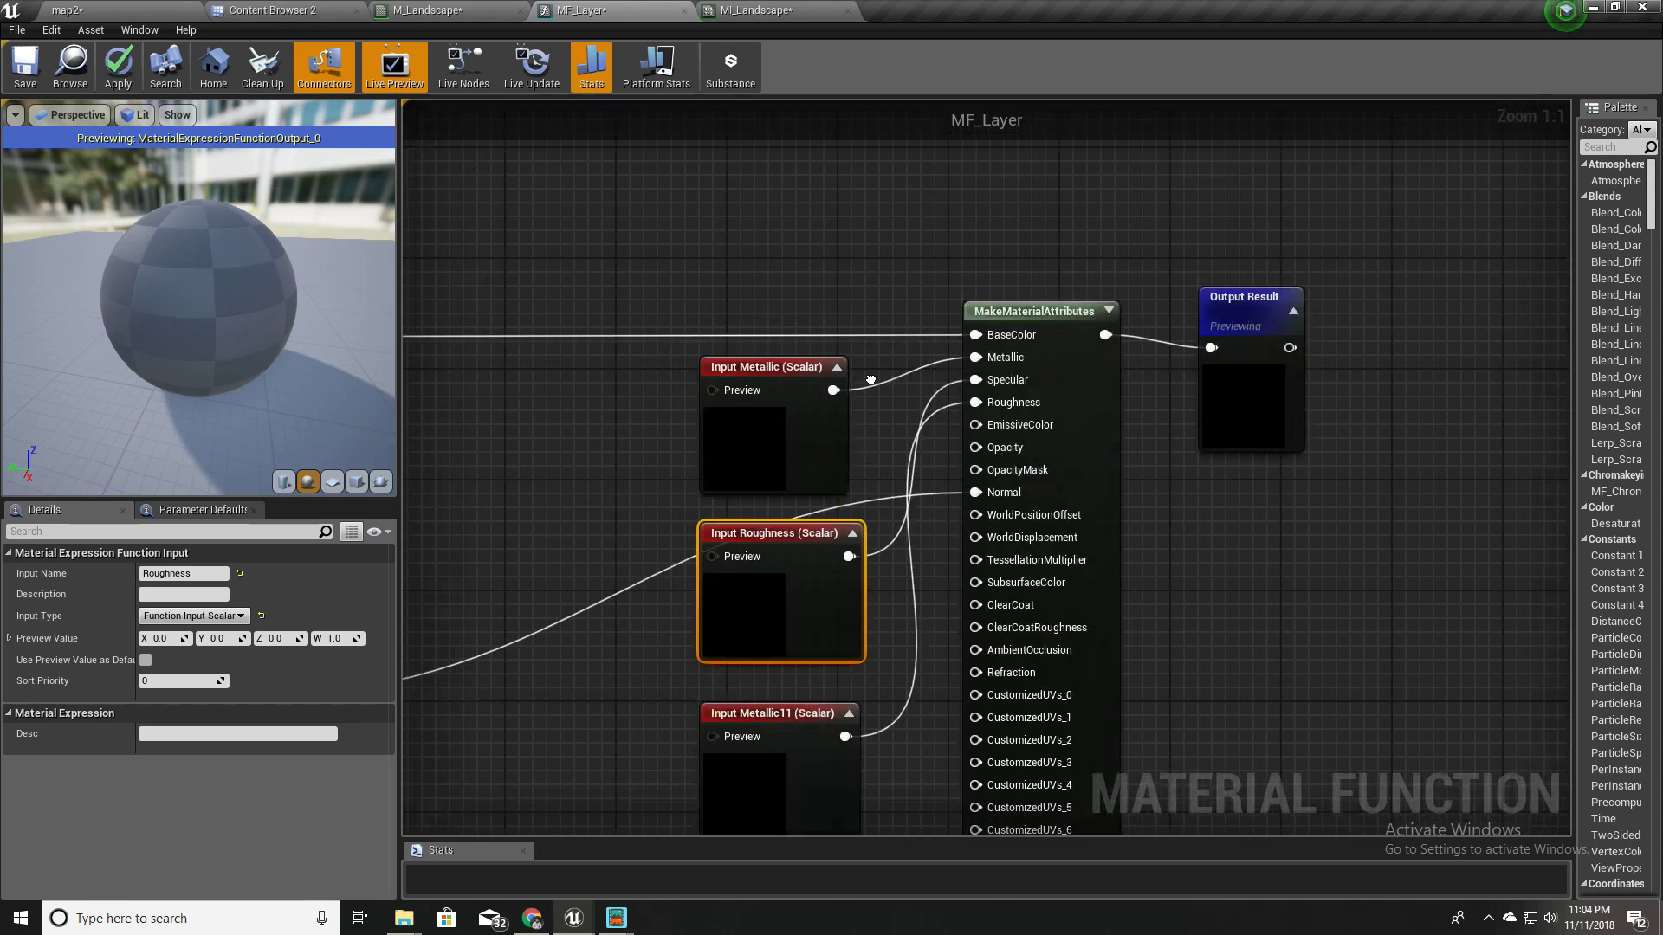
right_click_drag(872, 718, 874, 530)
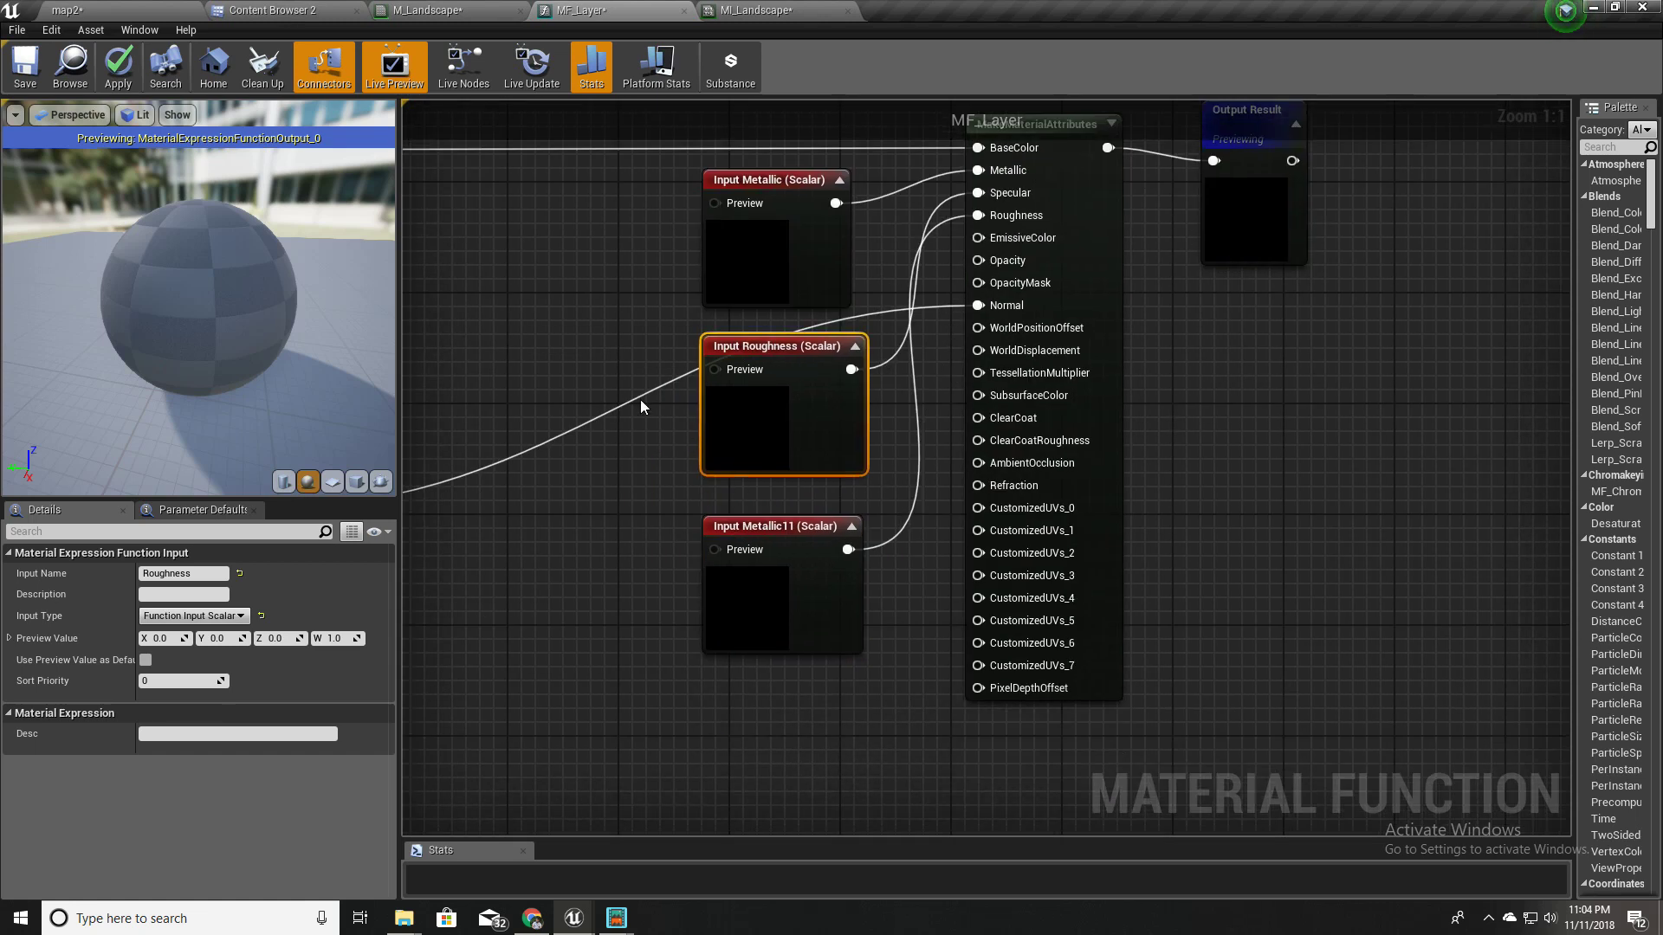
- Apply the MF_Layer changes and check the updated MF_Layer nodes in the M_Landscape material
left_click(112, 81)
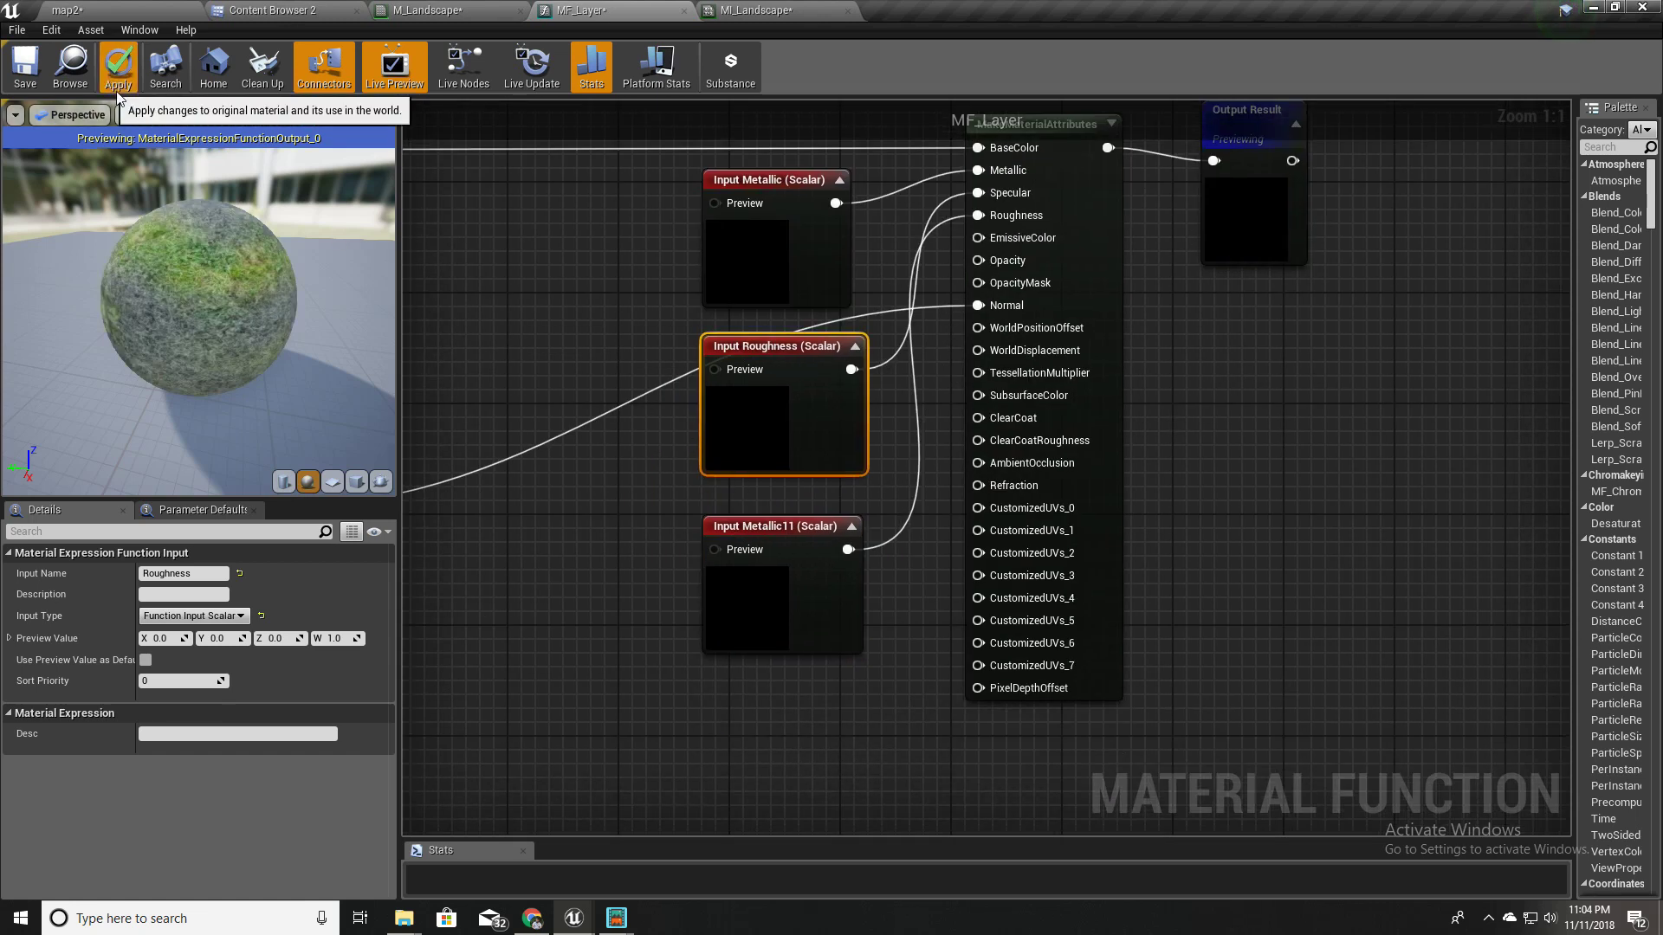
left_click(498, 12)
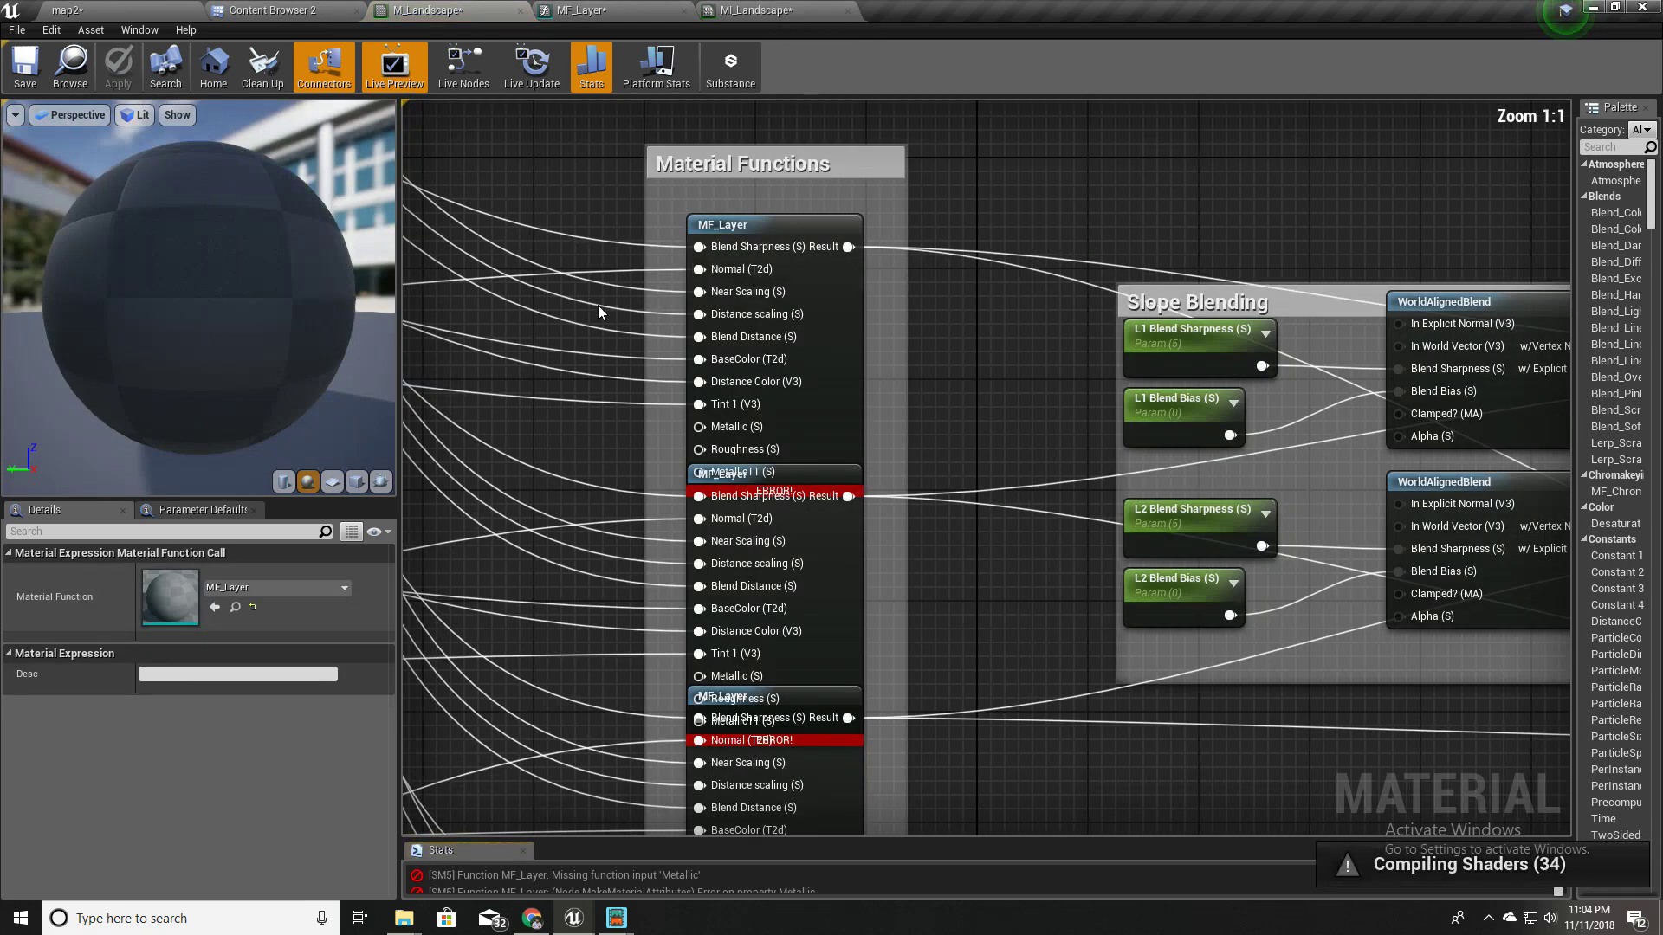
right_click_drag(569, 324, 548, 461)
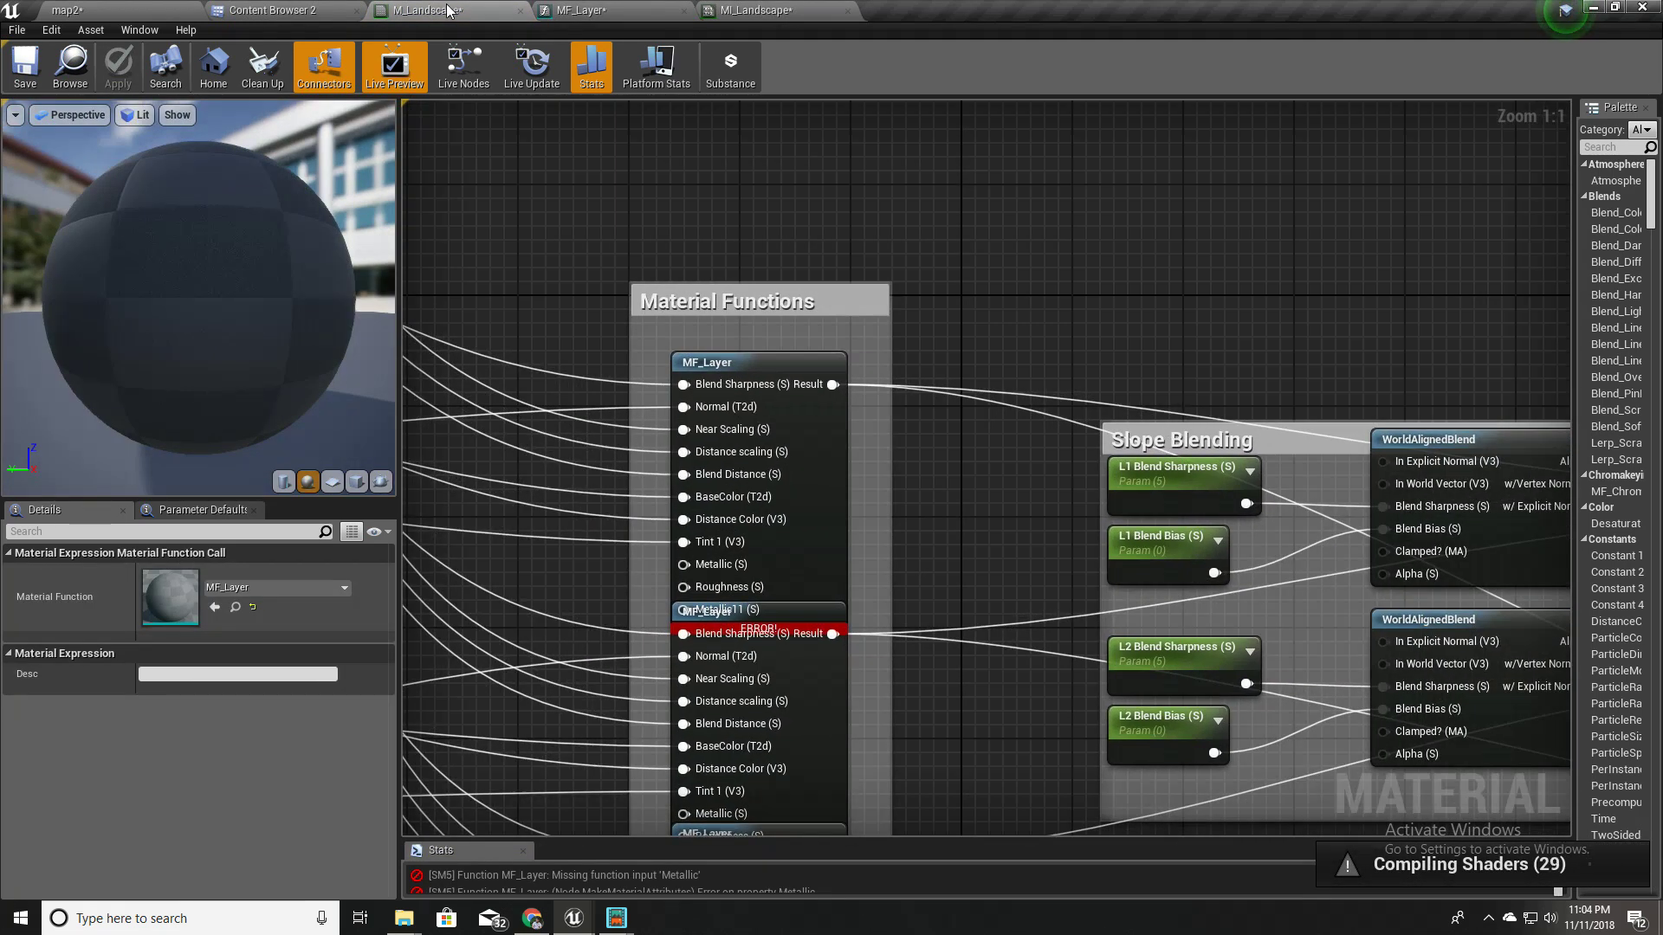
right_click_drag(689, 346, 670, 132)
scroll(809, 494, "down", 1)
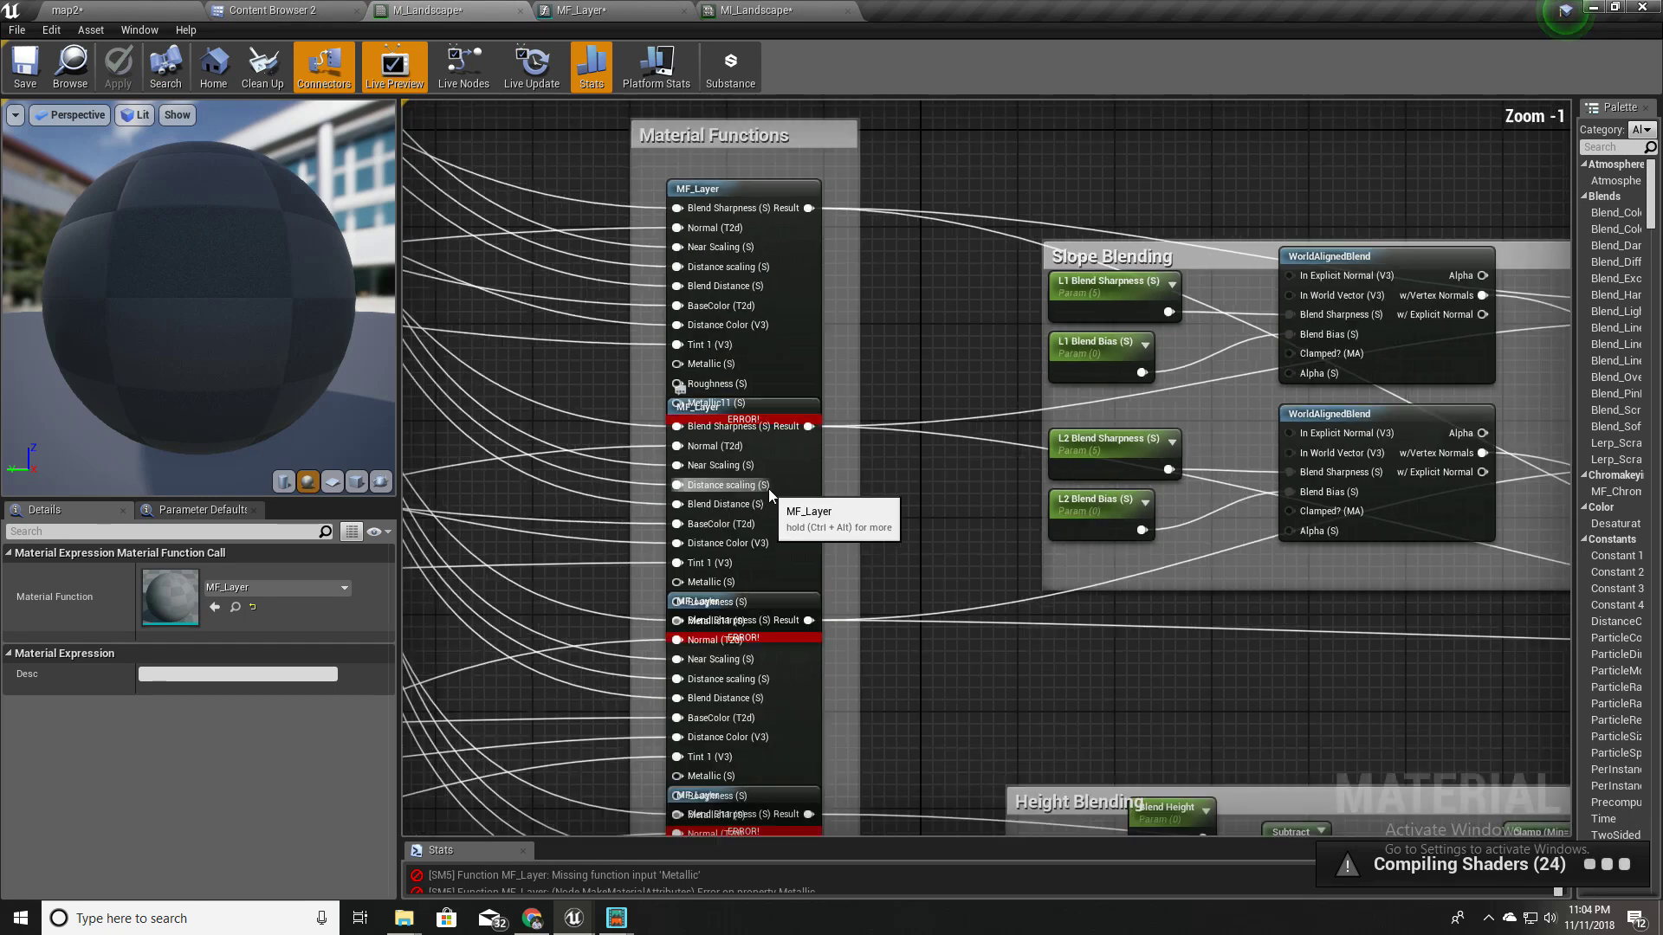
- Extend the Material Functions comment box downward to make room below the lowest MF_Layer node
right_click_drag(810, 496, 773, 166)
scroll(888, 308, "down", 4)
scroll(894, 516, "up", 4)
left_click_drag(684, 567, 684, 749)
right_click_drag(767, 403, 880, 678)
scroll(844, 415, "up", 1)
right_click_drag(915, 377, 1064, 281)
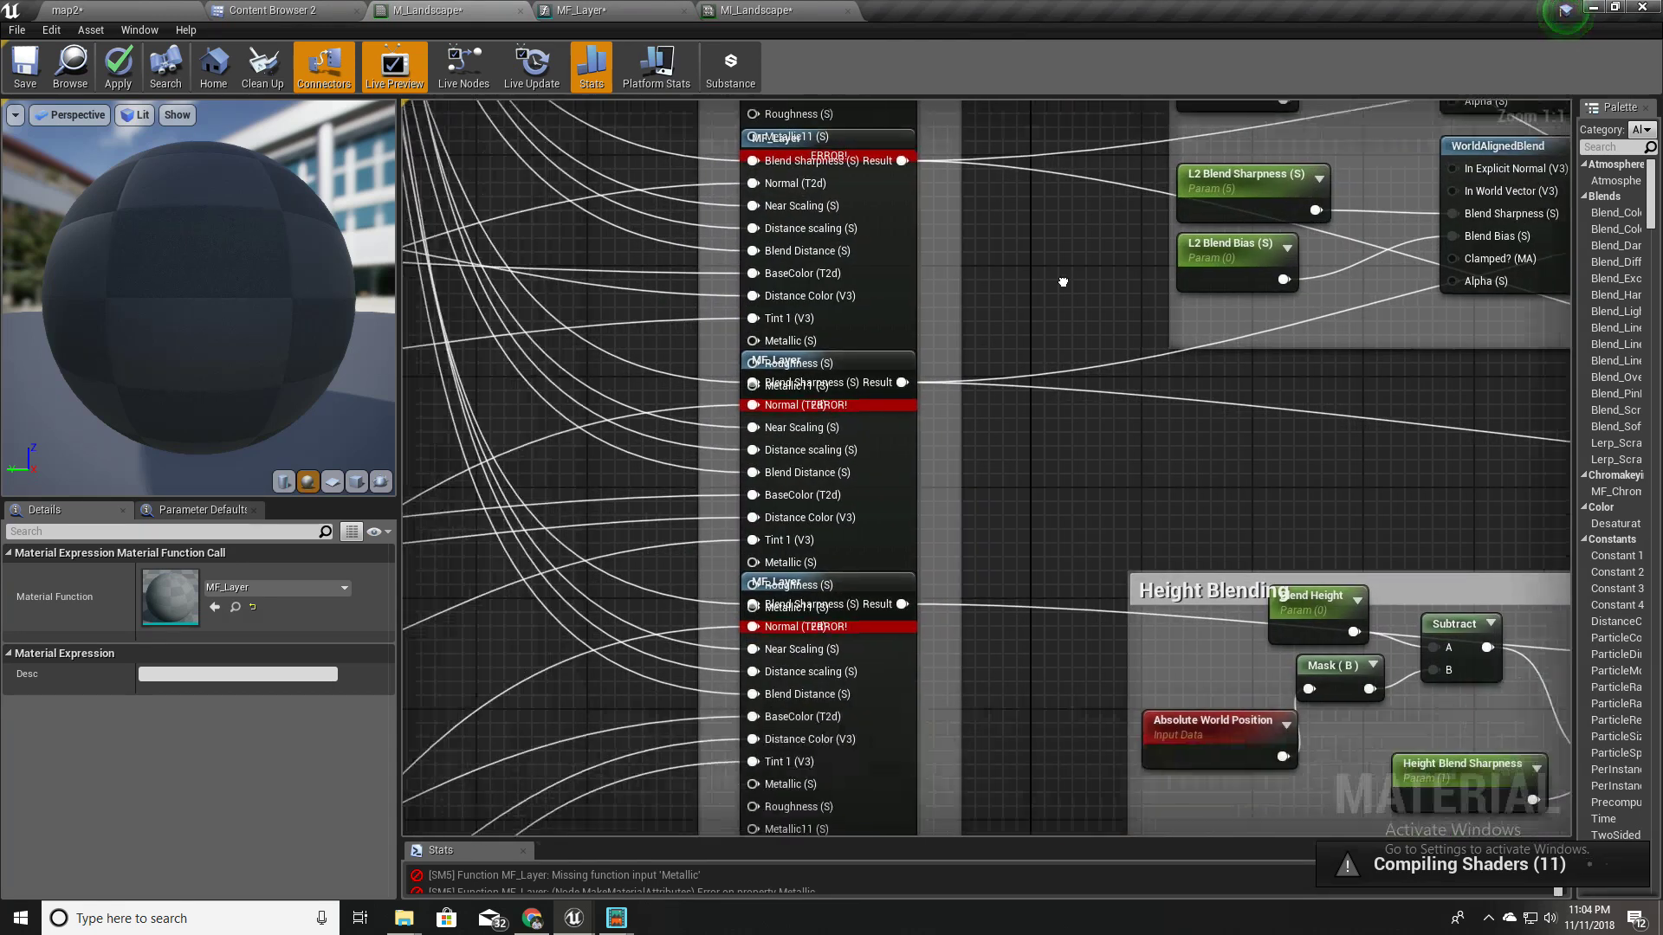
scroll(1064, 281, "down", 4)
right_click_drag(989, 525, 876, 372)
left_click_drag(871, 349, 870, 396)
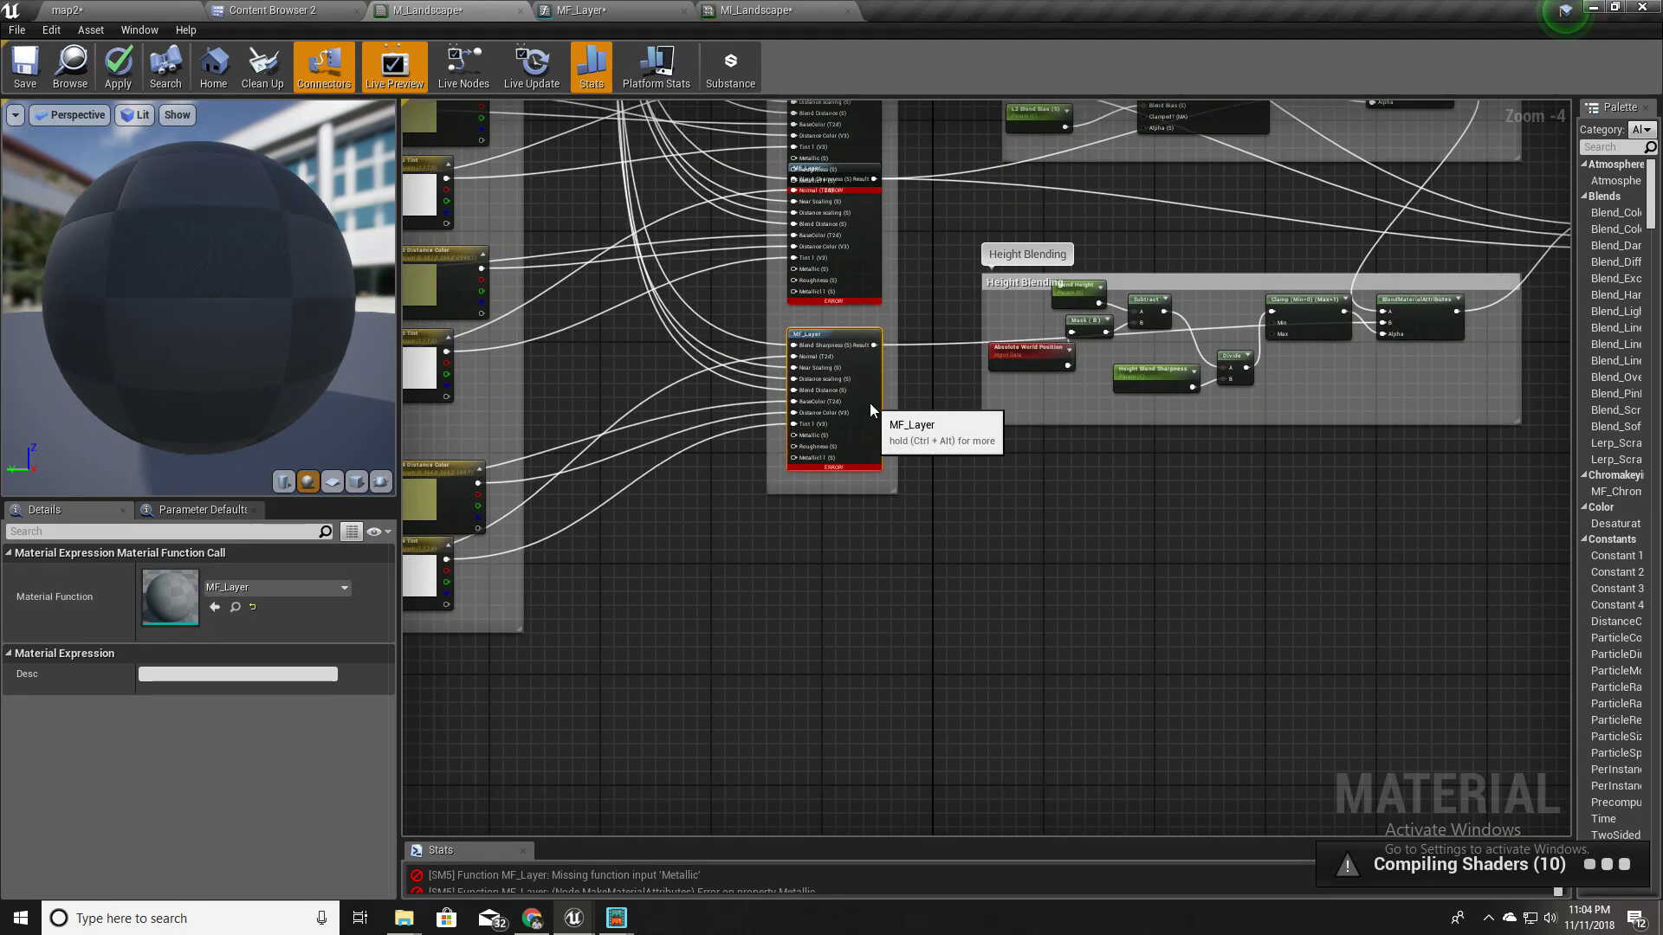
right_click_drag(899, 286, 789, 561)
scroll(735, 476, "up", 5)
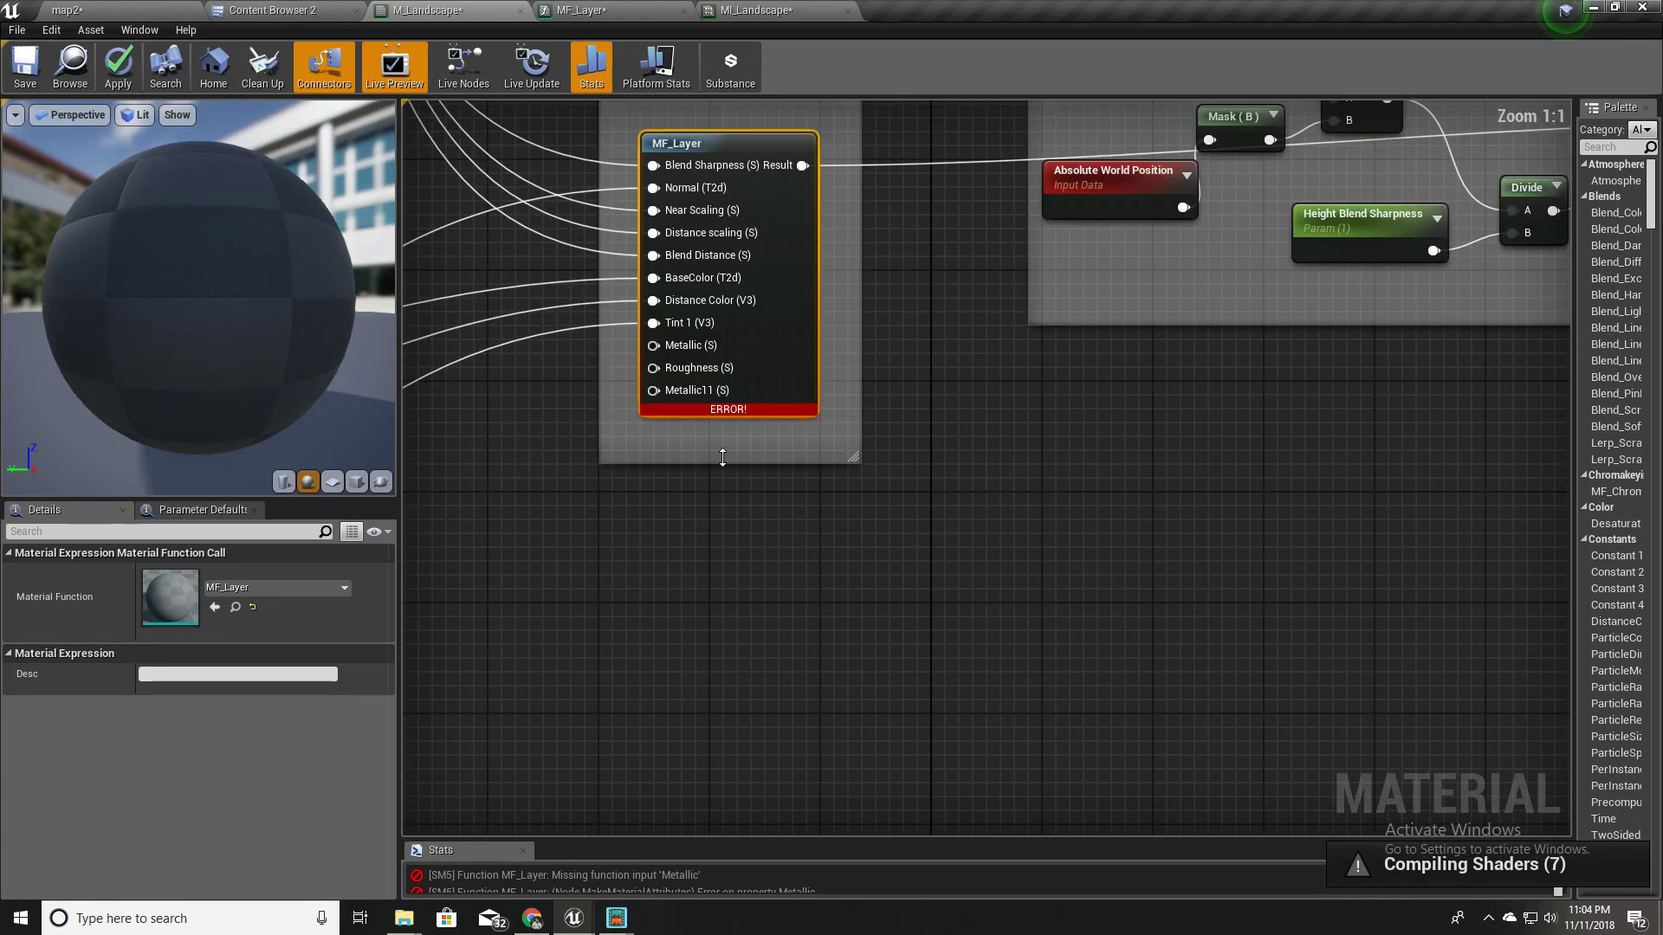
left_click_drag(725, 465, 768, 801)
- Spread the lower three MF_Layer nodes apart vertically within the Material Functions comment so that none overlap
scroll(979, 506, "down", 6)
right_click_drag(978, 506, 885, 614)
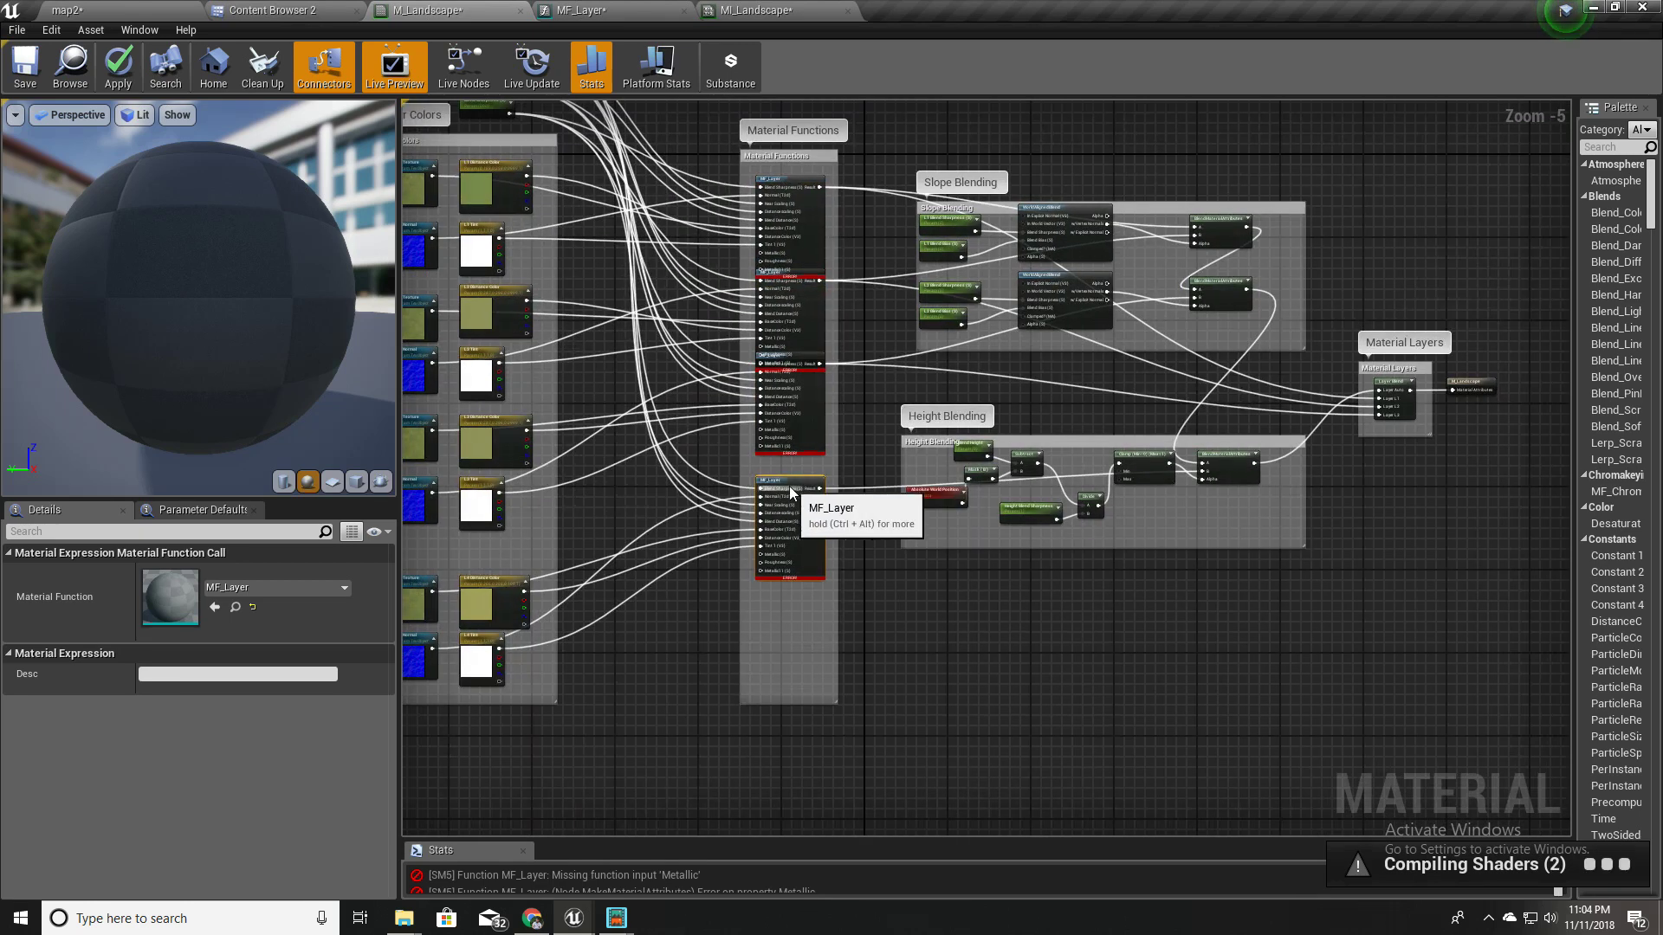
left_click_drag(794, 481, 793, 565)
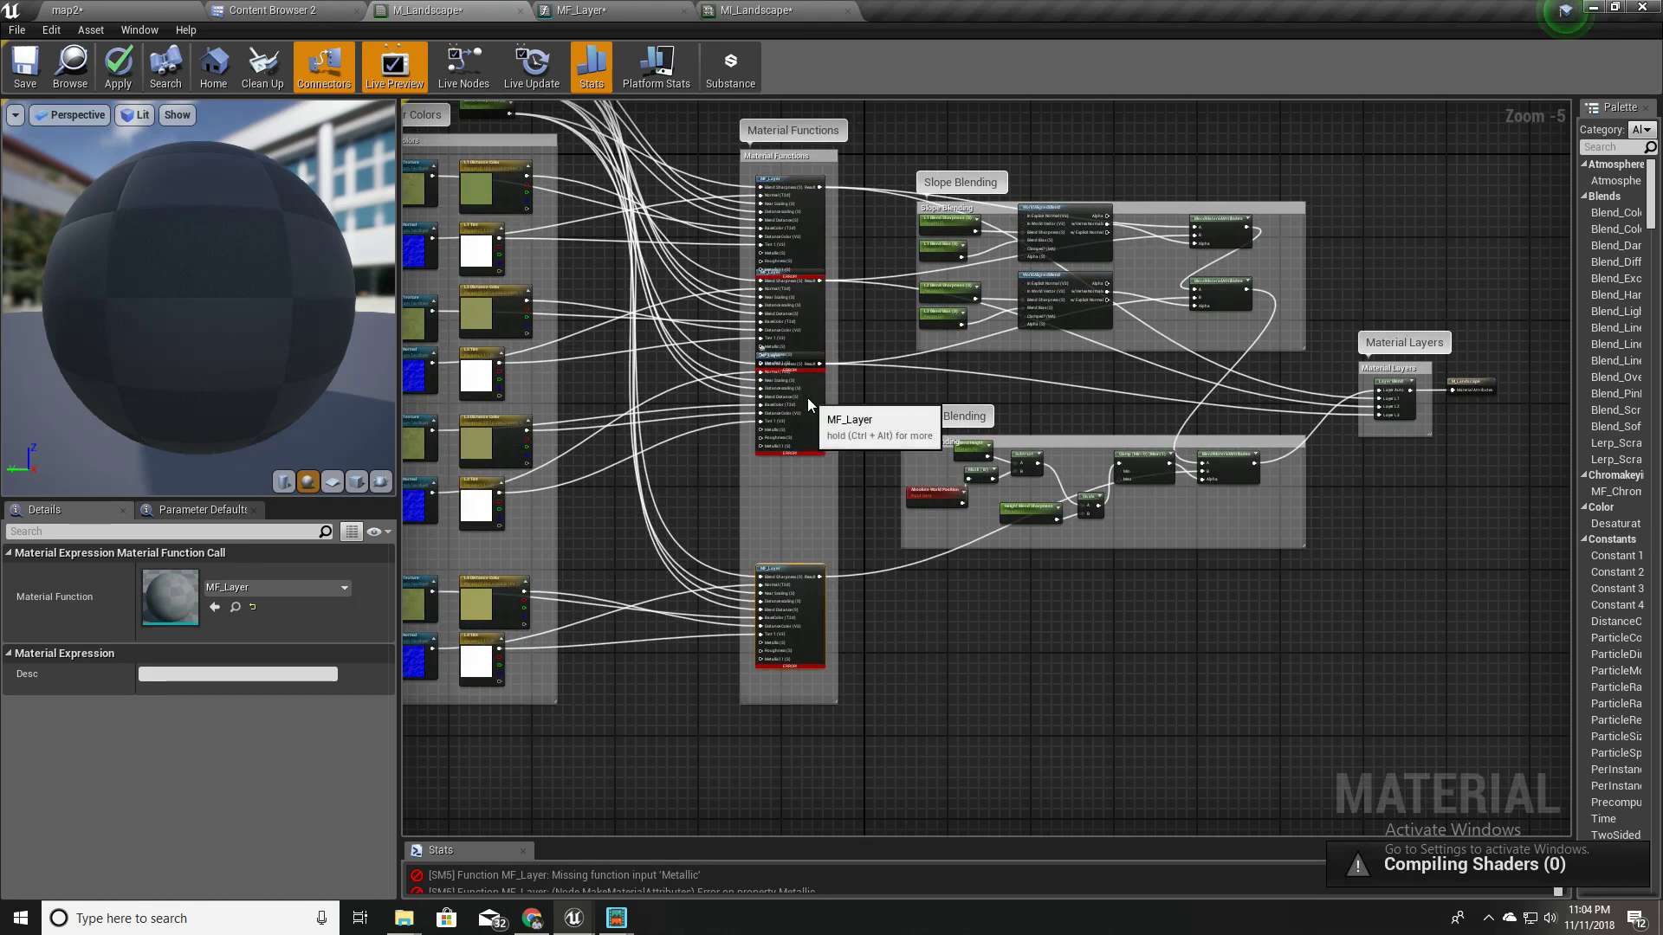
left_click_drag(808, 408, 802, 485)
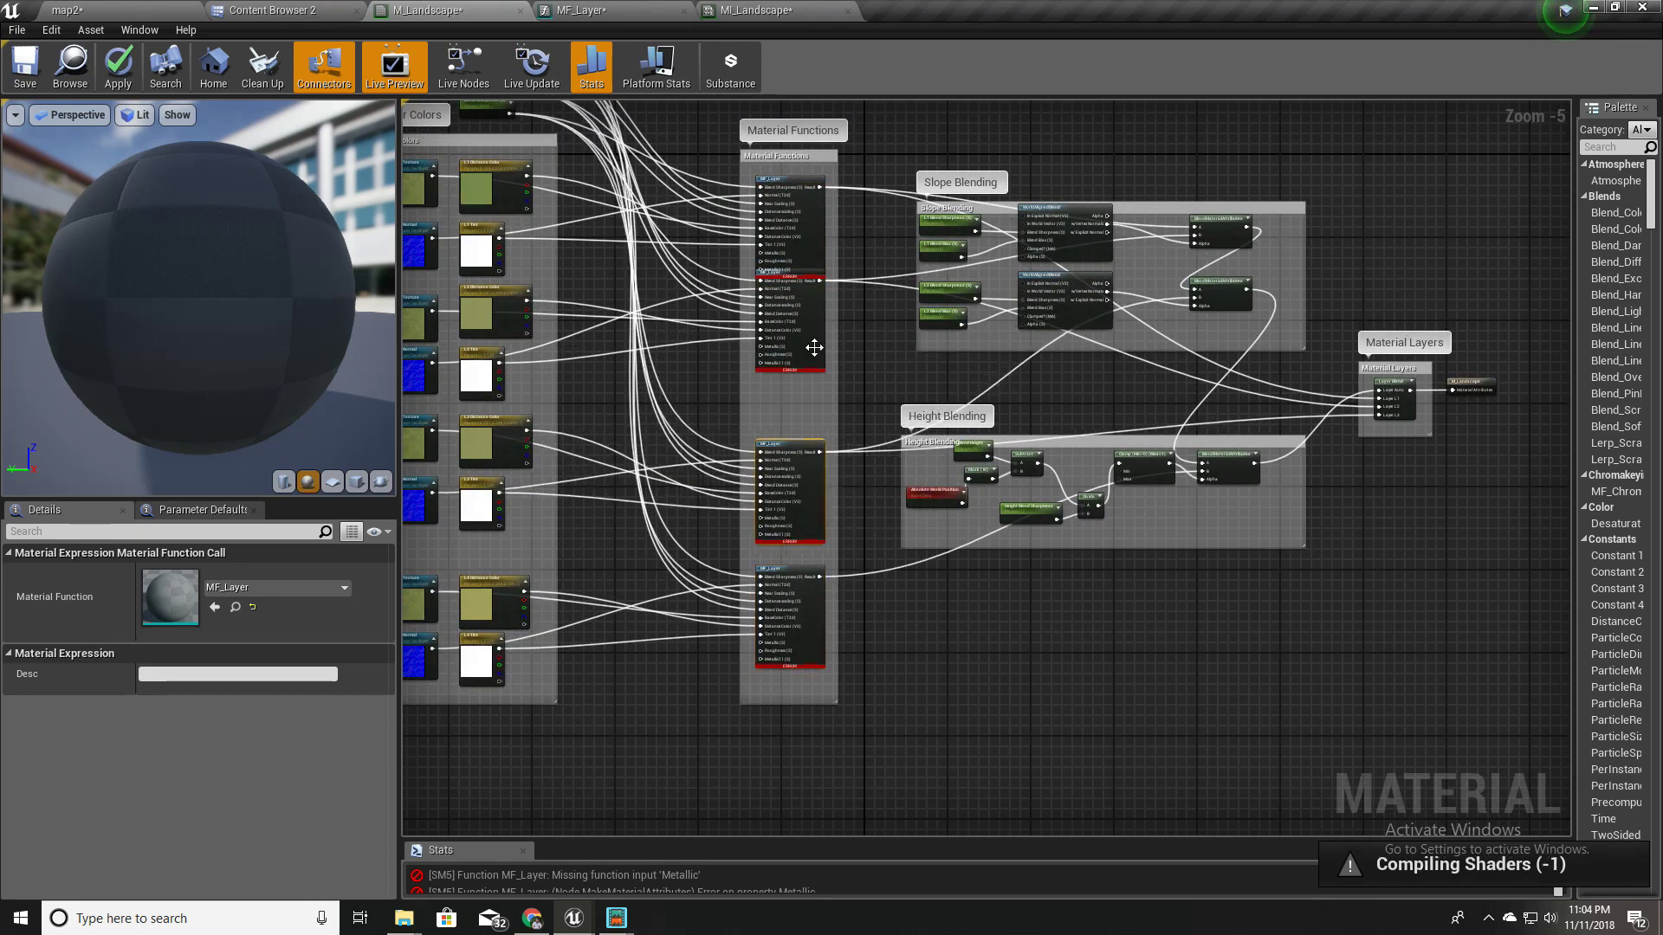
left_click_drag(809, 344, 809, 372)
scroll(849, 424, "up", 3)
right_click_drag(848, 425, 885, 496)
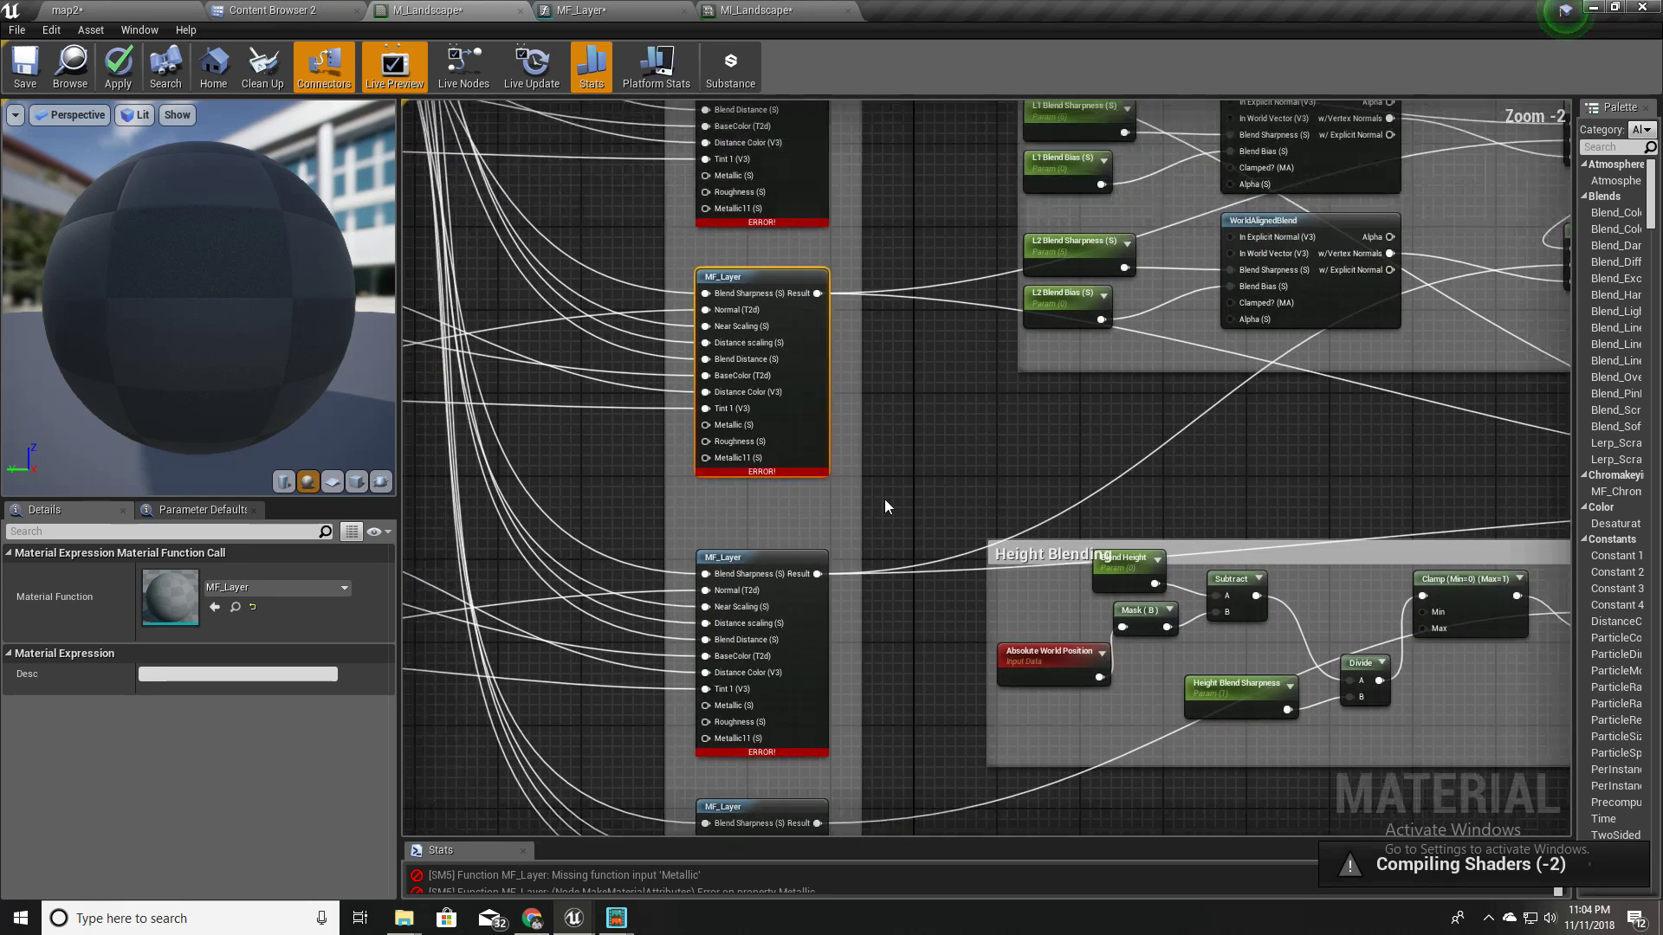
scroll(885, 496, "down", 2)
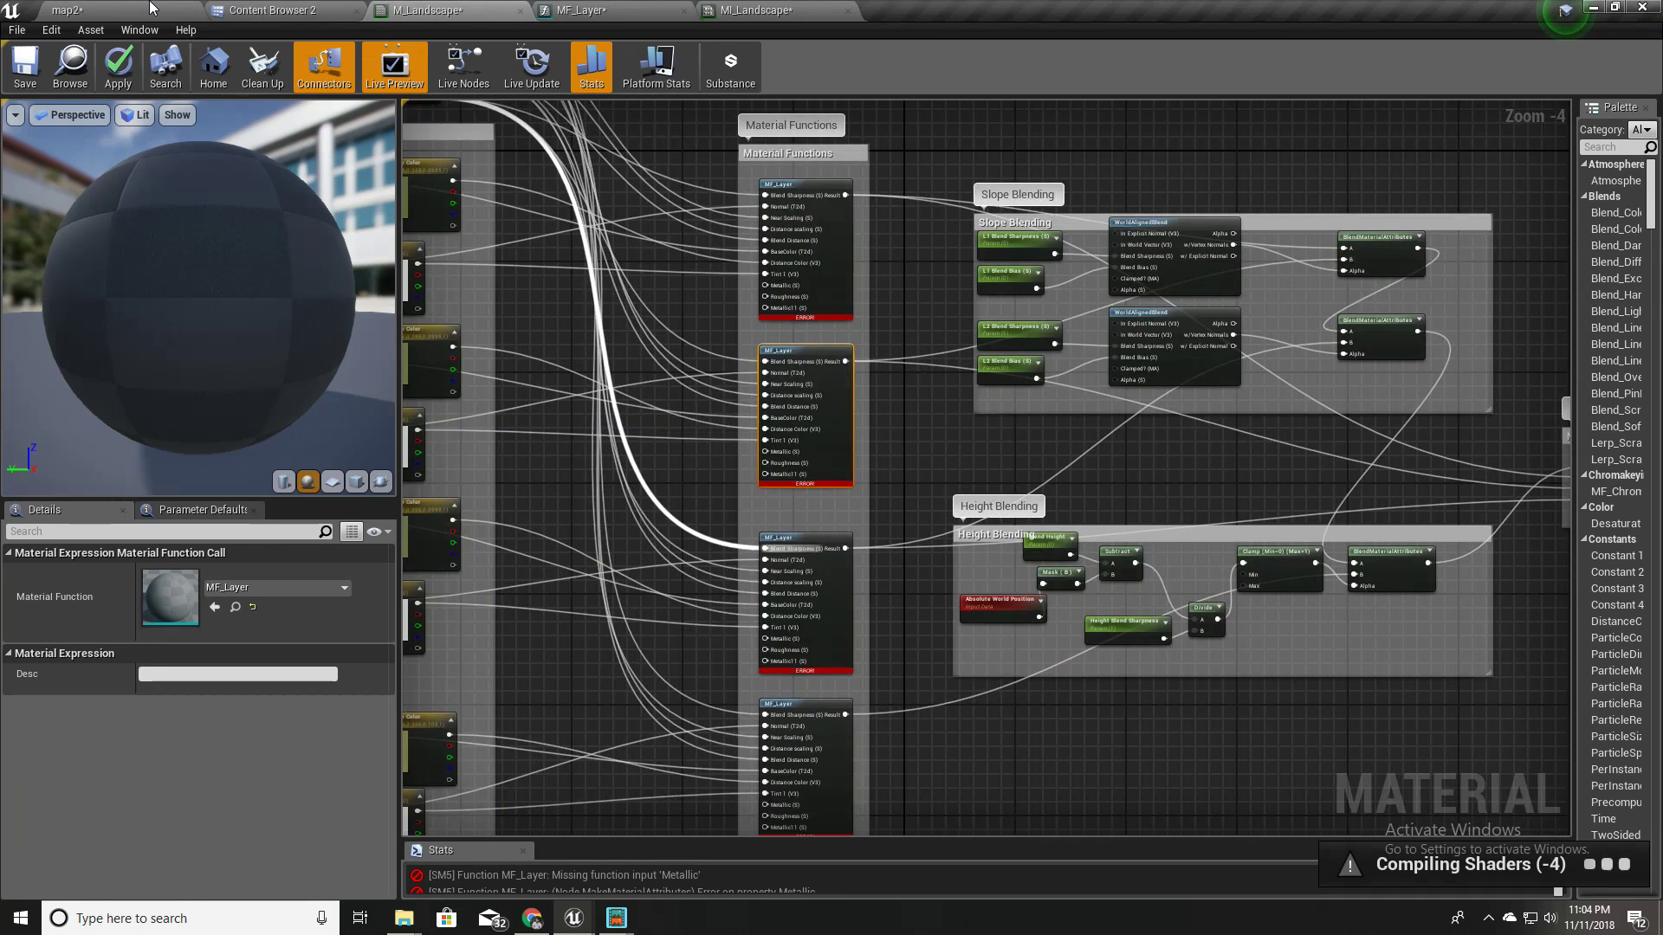
- Promote the Metallic input of the first MF_Layer node to a parameter and place it beside the node
scroll(776, 284, "up", 4)
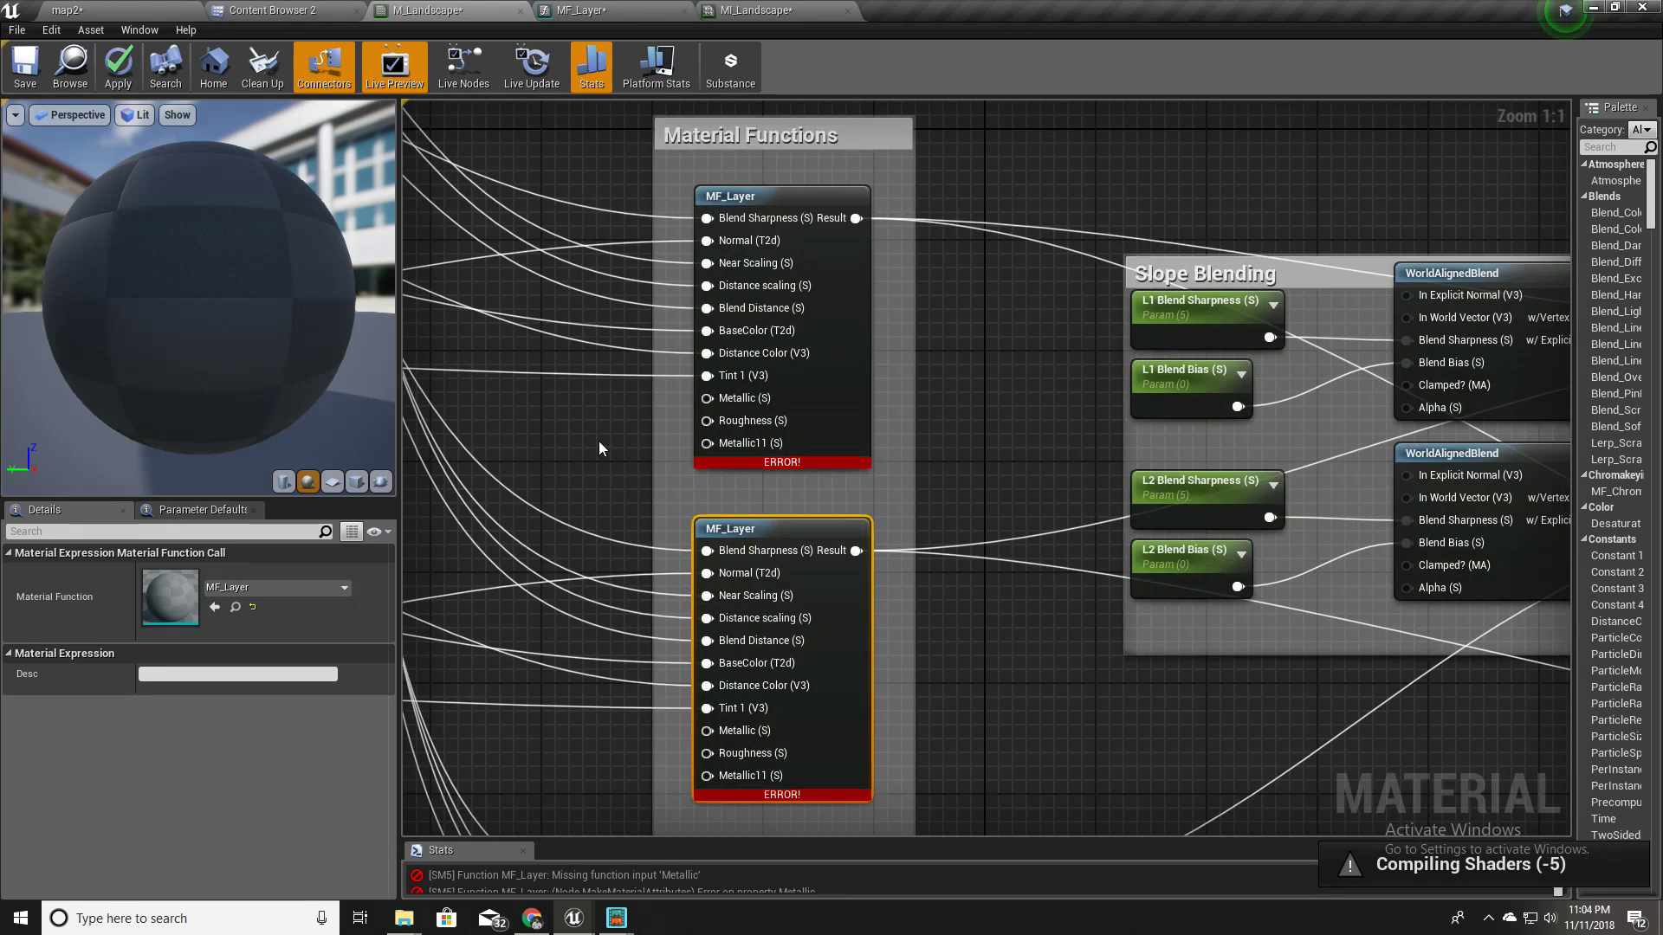
right_click_drag(623, 469, 707, 147)
right_click_drag(705, 501, 662, 689)
scroll(706, 338, "down", 3)
scroll(736, 507, "up", 3)
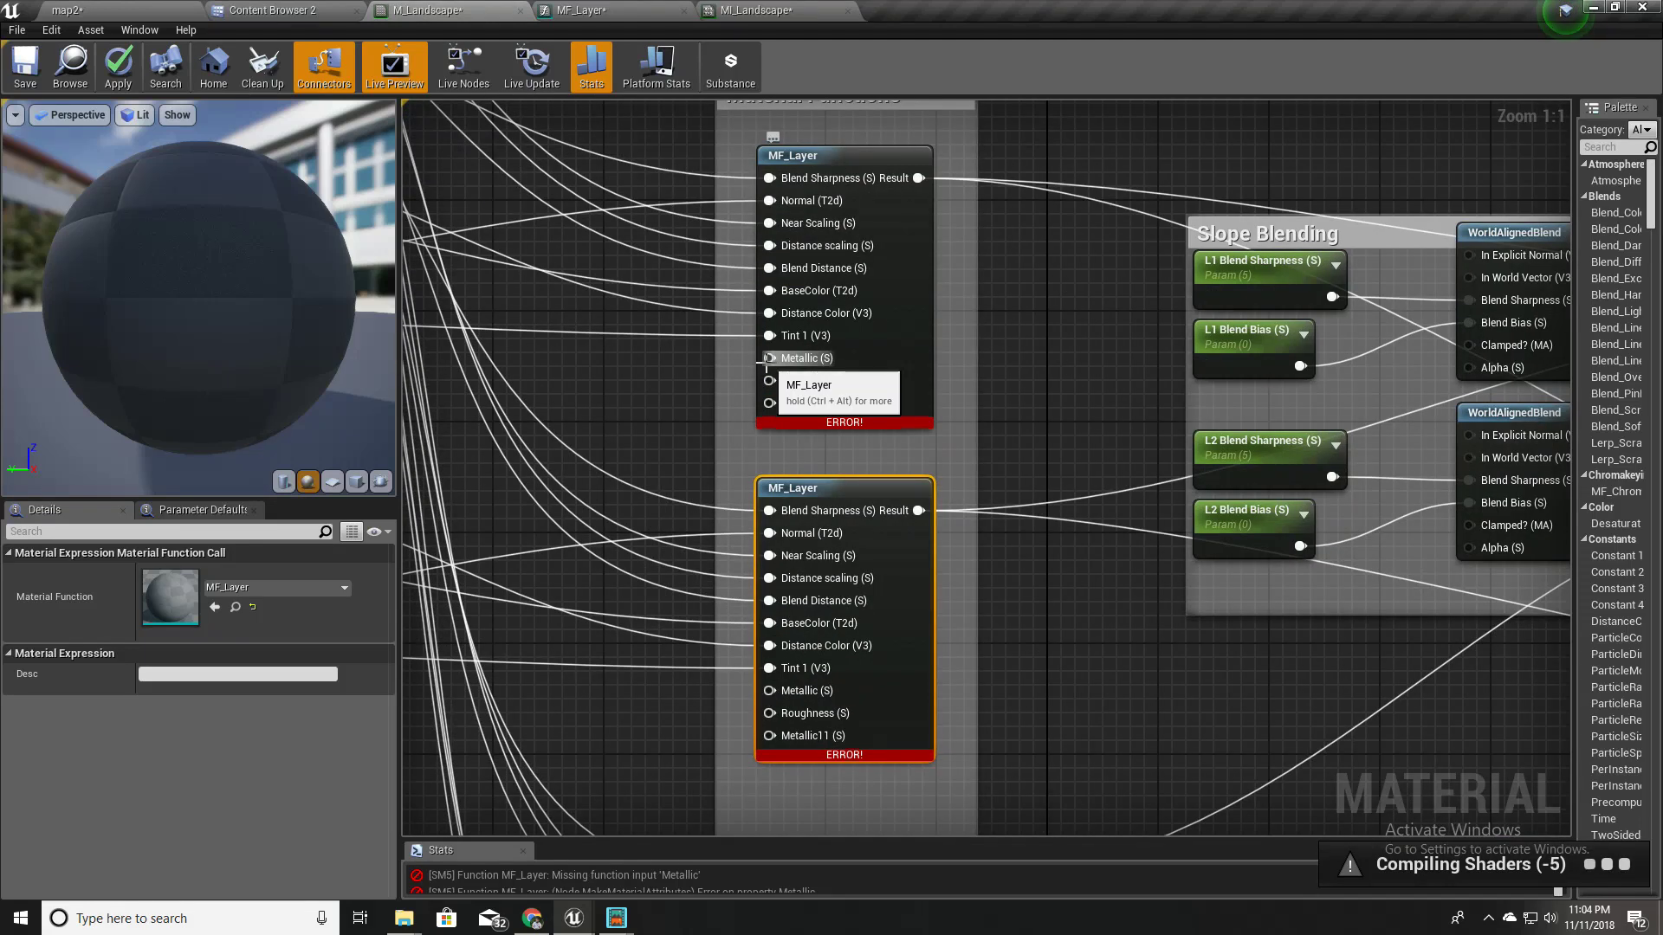
right_click(776, 359)
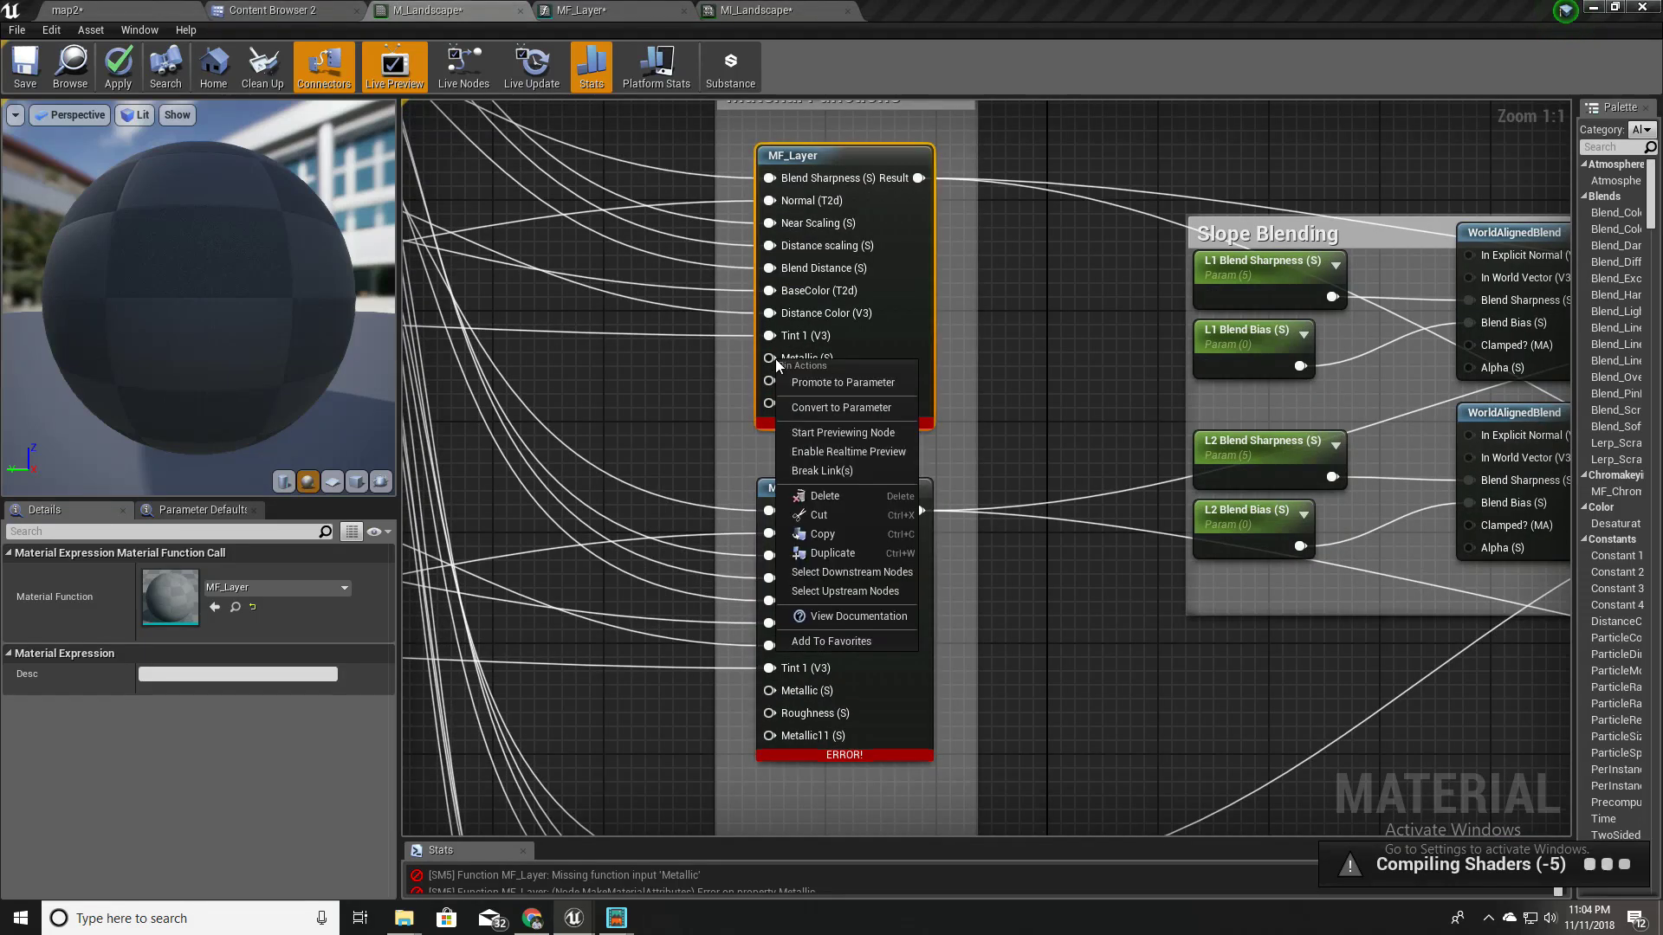
left_click(814, 383)
left_click_drag(714, 190, 565, 355)
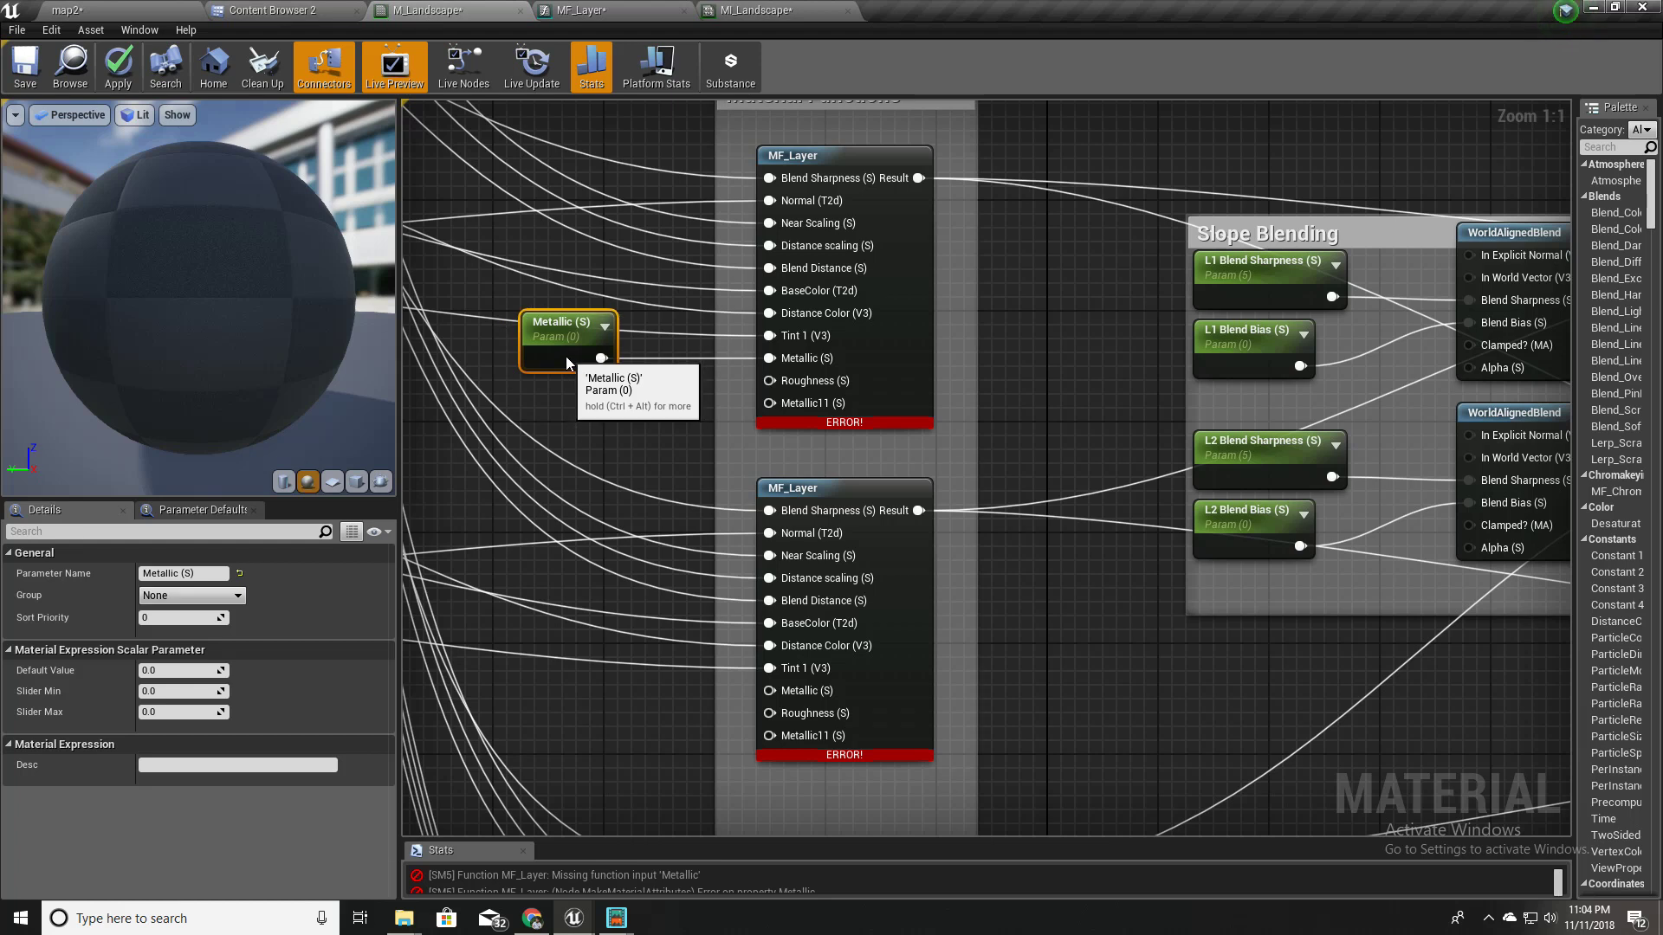
- Promote the first MF_Layer node's Roughness input to a parameter and place it below the Metallic parameter
right_click(776, 381)
left_click(839, 415)
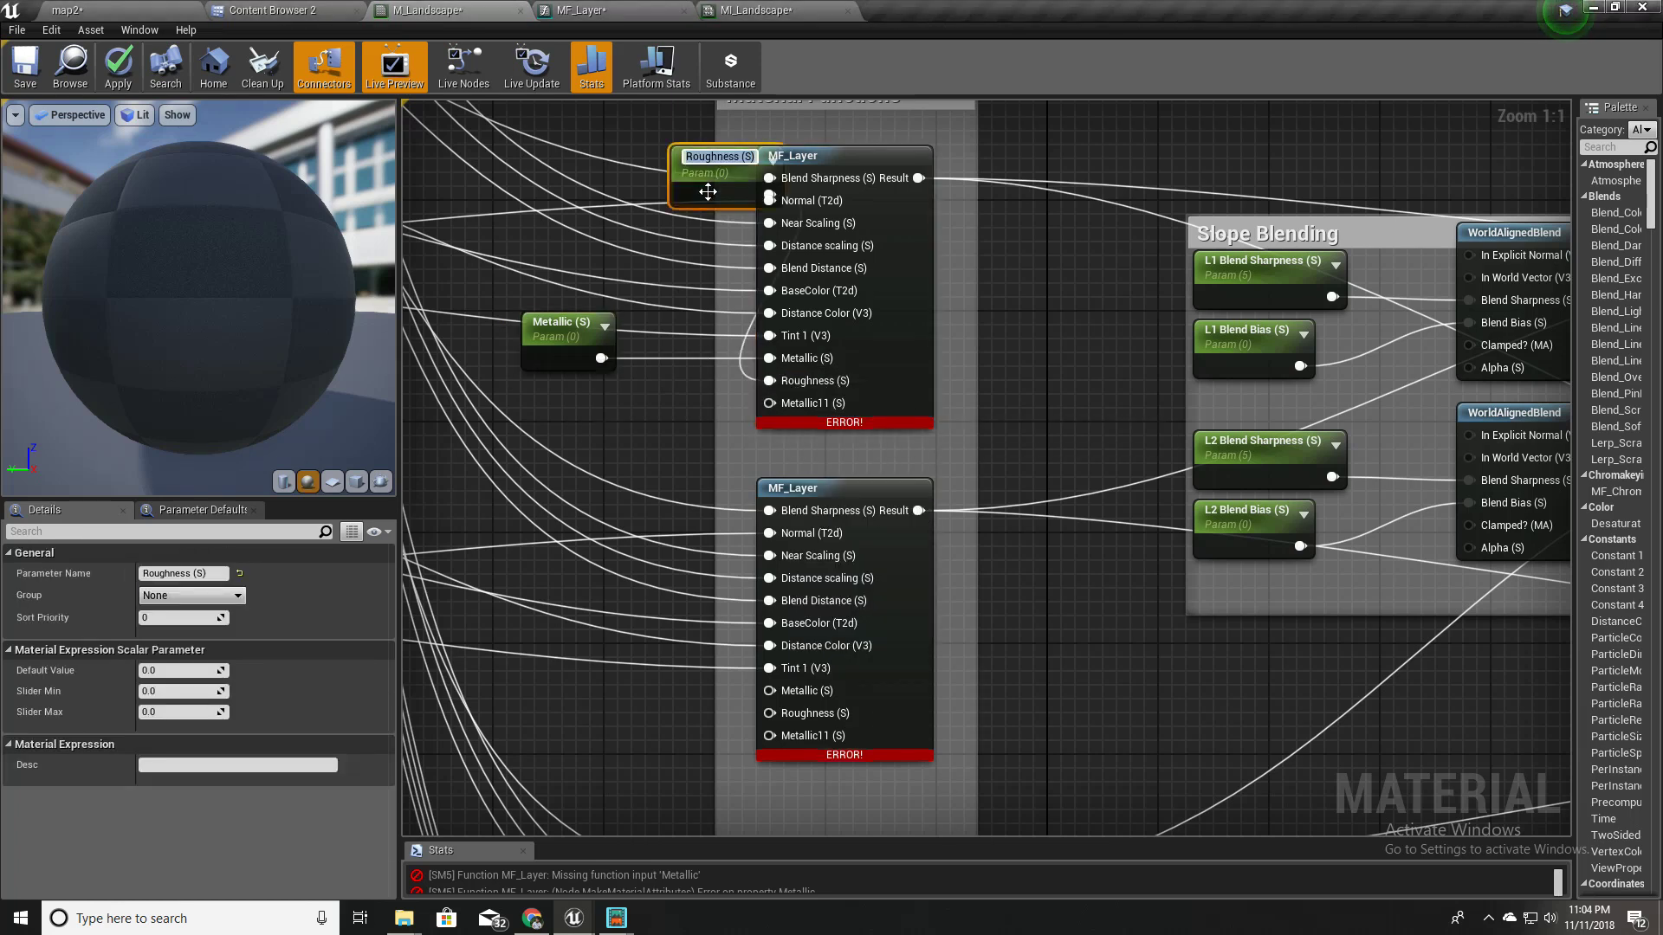
left_click_drag(719, 171, 569, 404)
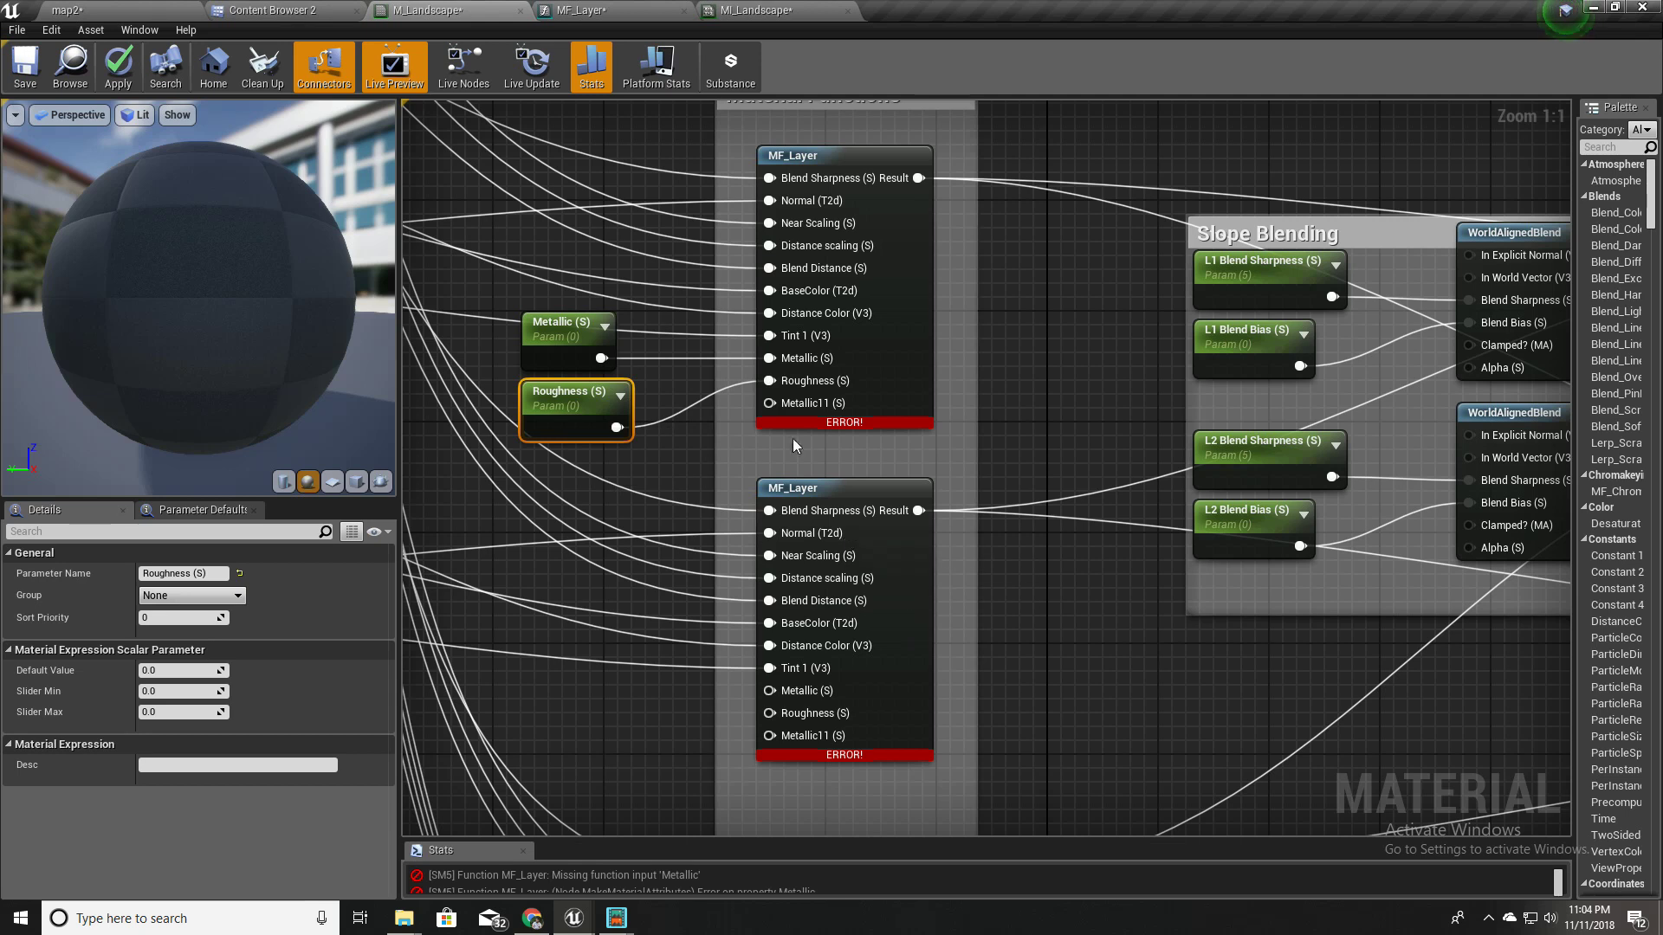
- In the MF_Layer function, rename the function input connected to the Specular pin as Specular
right_click(793, 403)
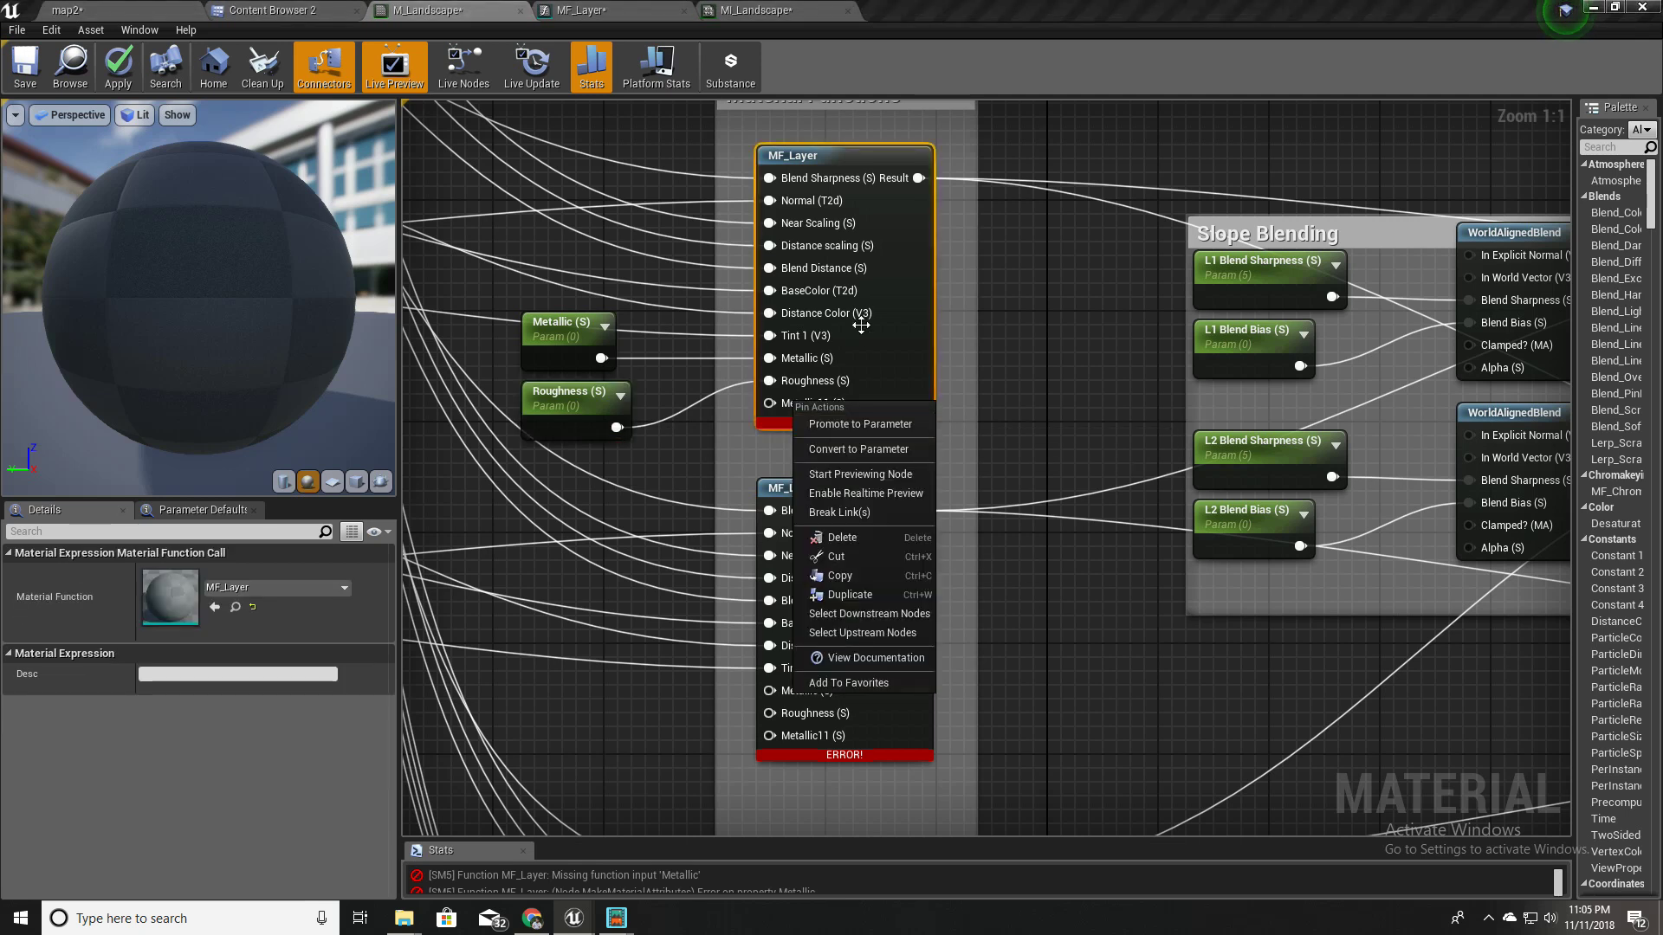
left_click(581, 10)
left_click(797, 639)
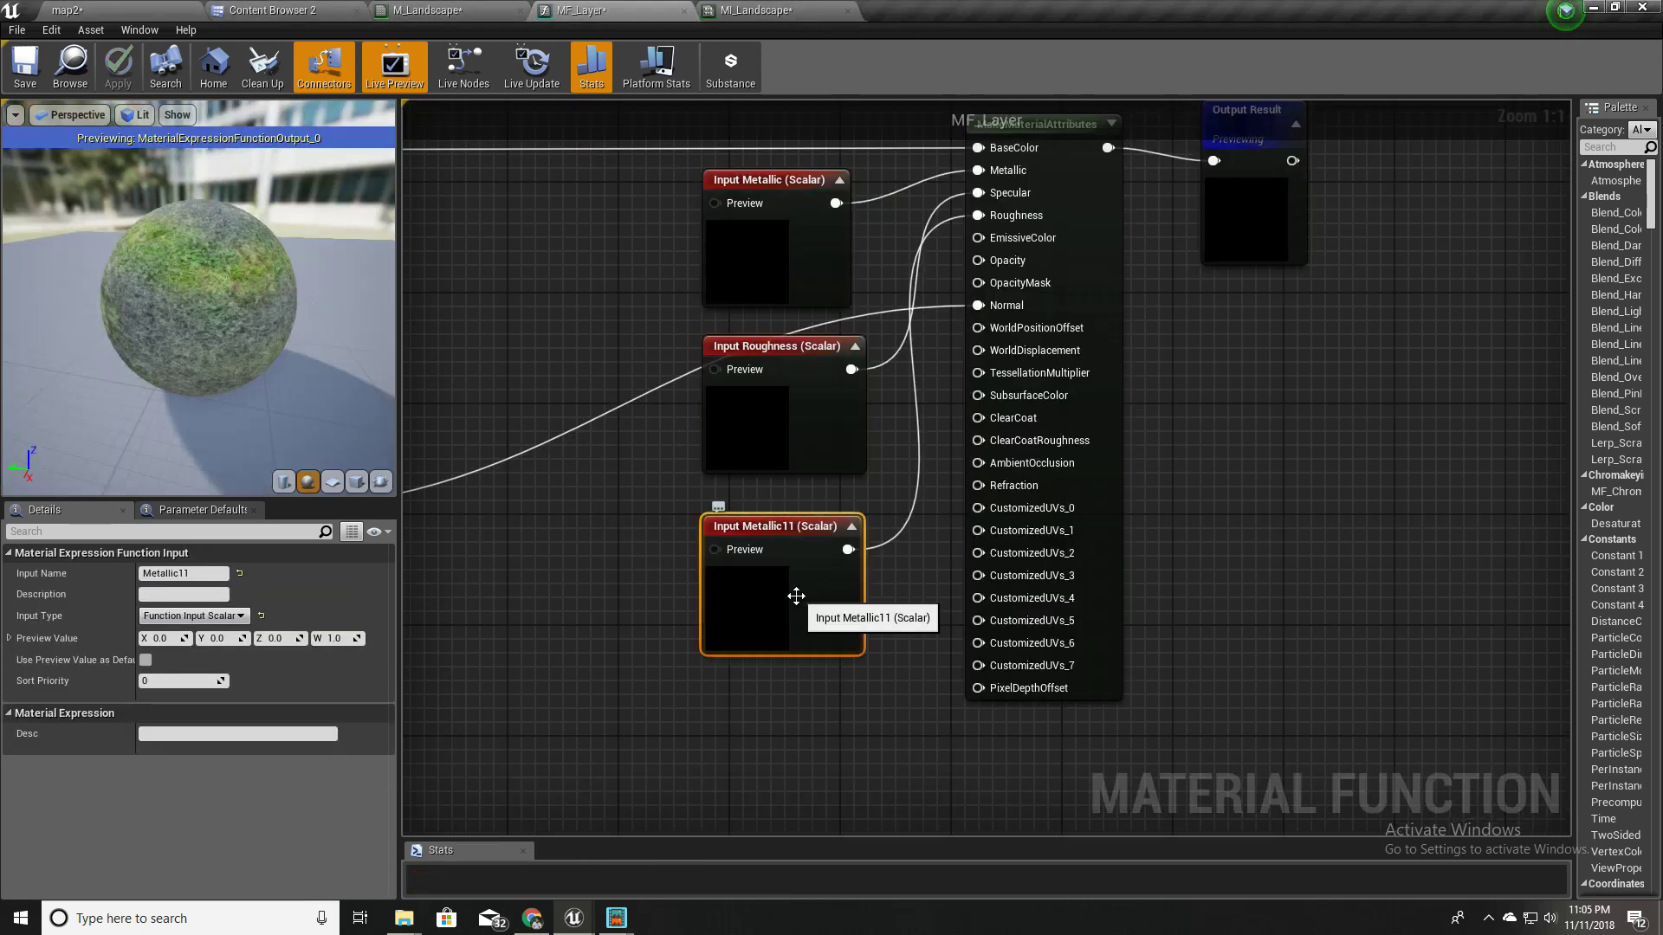
left_click(797, 381)
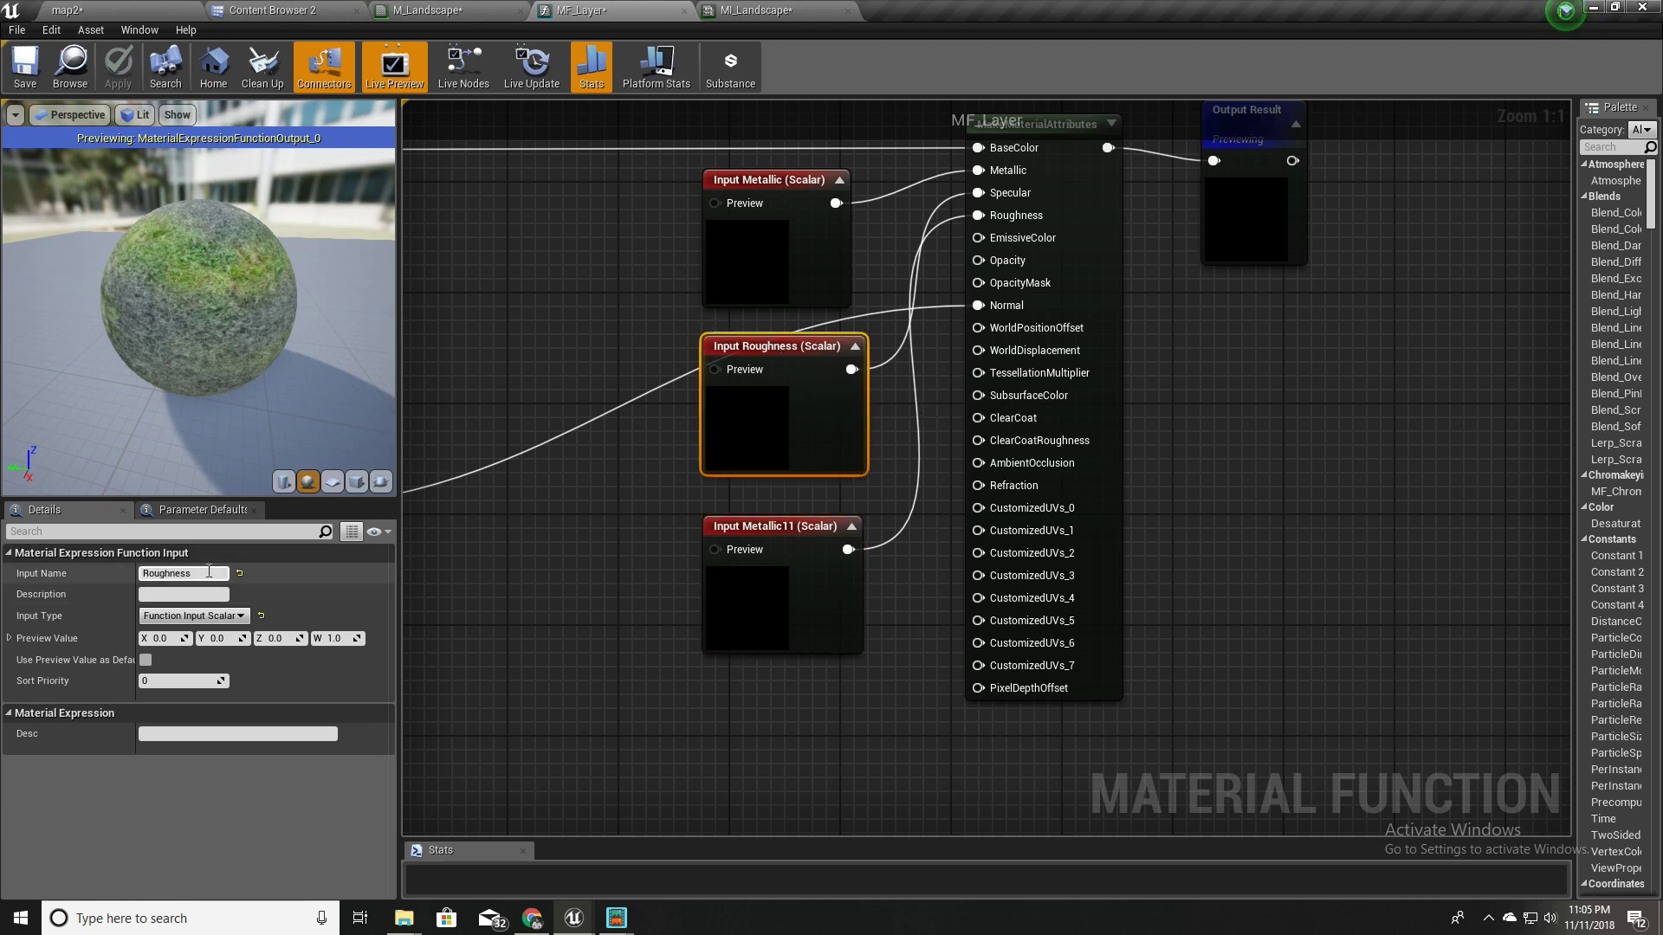
type("Specular")
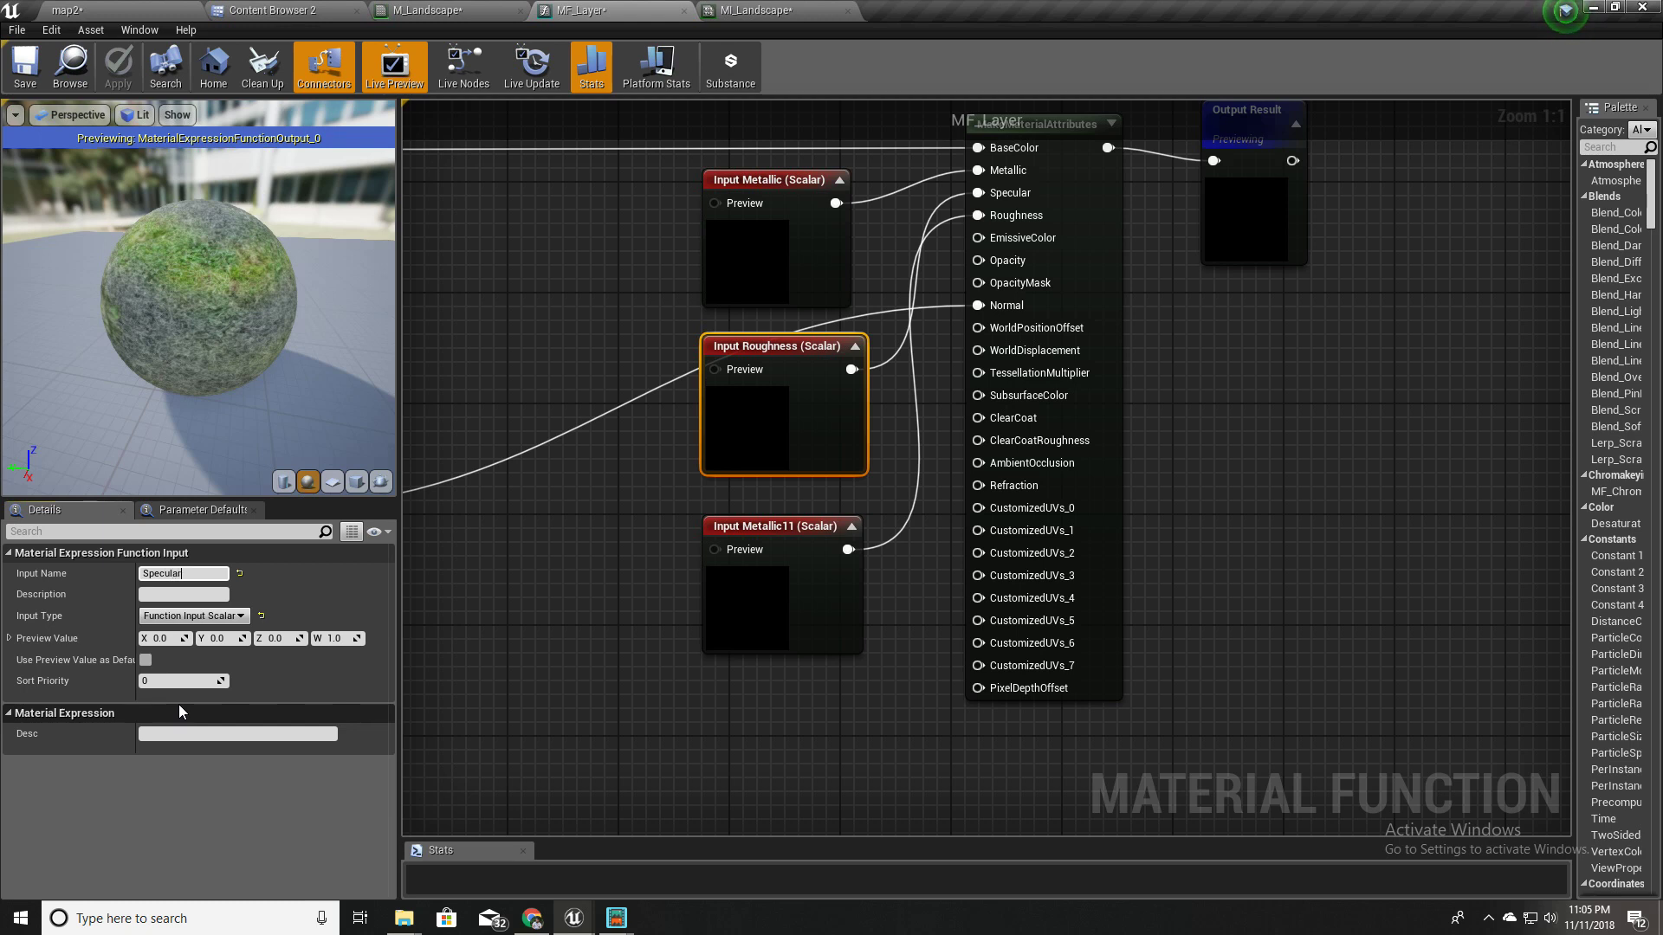
- Rename the Metallic11 function input as Roughness and apply the MF_Layer changes
left_click(813, 602)
left_click(216, 573)
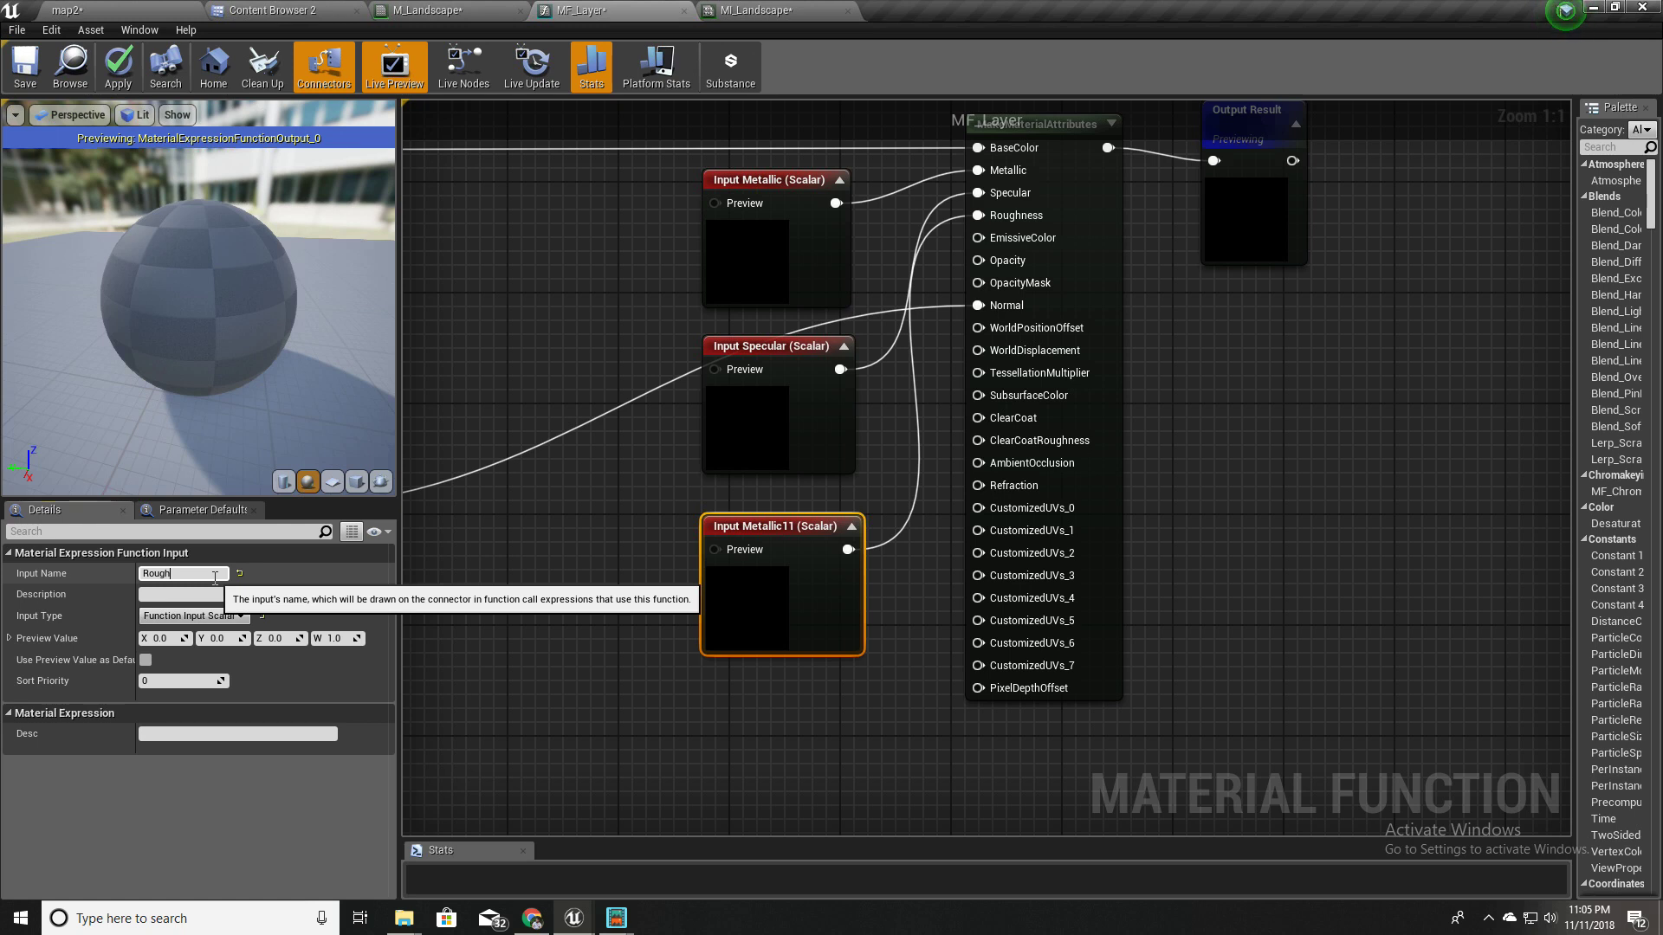
type("Roughness")
left_click(637, 528)
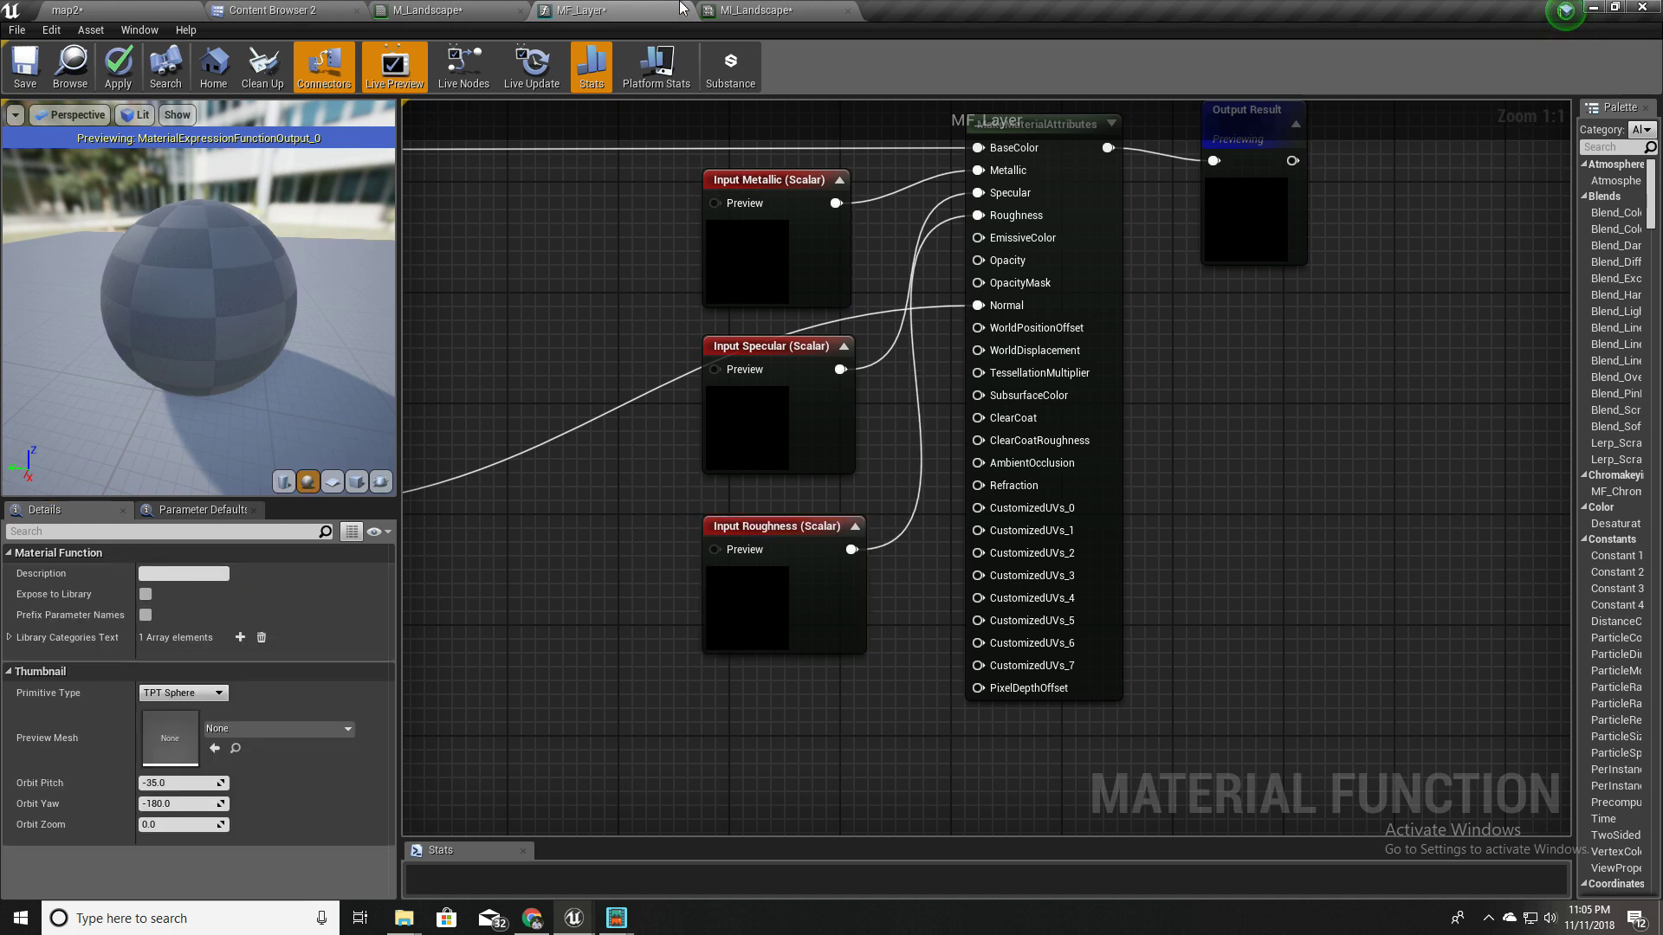
left_click(121, 67)
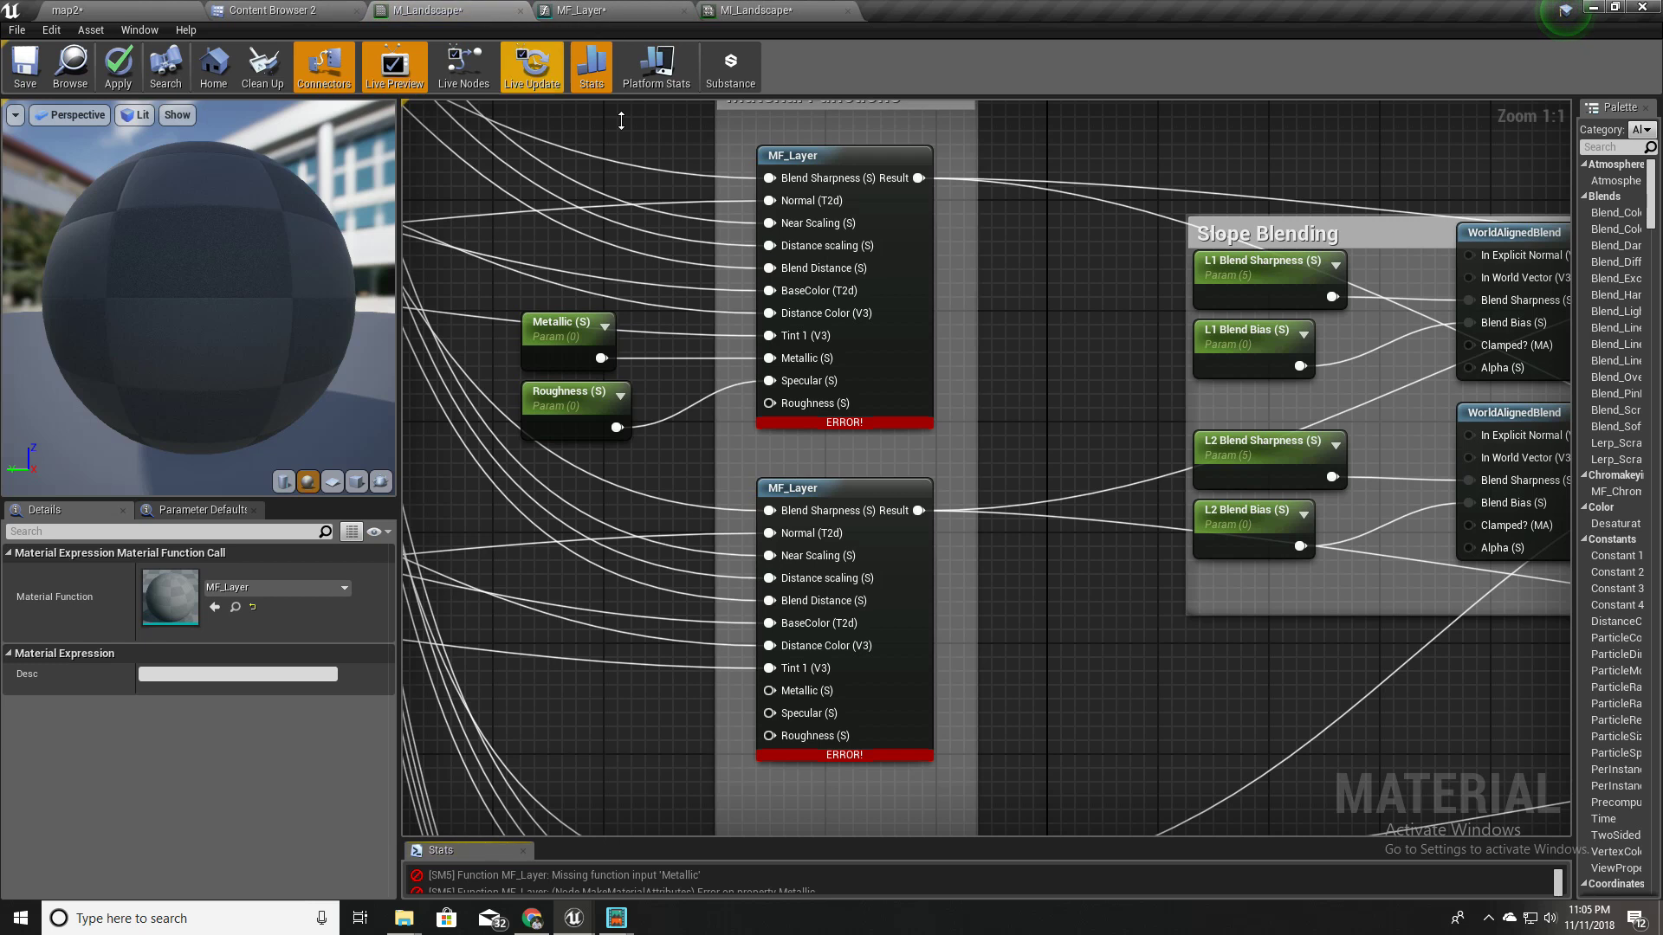
- In M_Landscape, promote the first MF_Layer node's Roughness input to a parameter and place it below the other two
right_click_drag(704, 438, 750, 482)
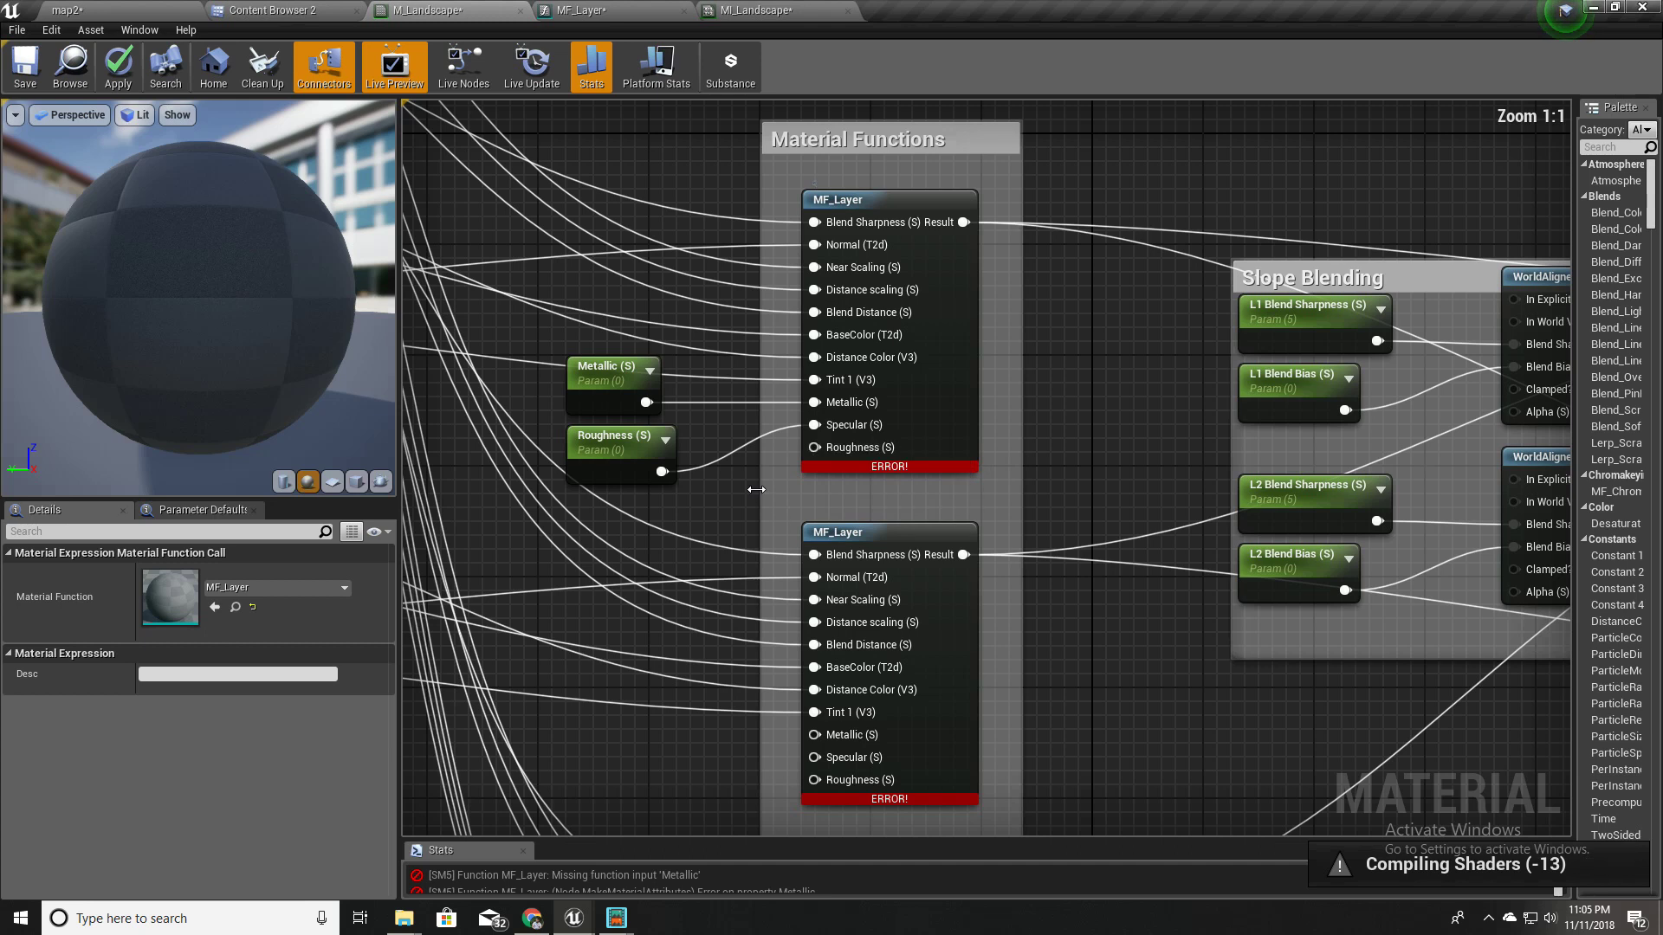
right_click_drag(754, 481, 895, 445)
right_click(969, 416)
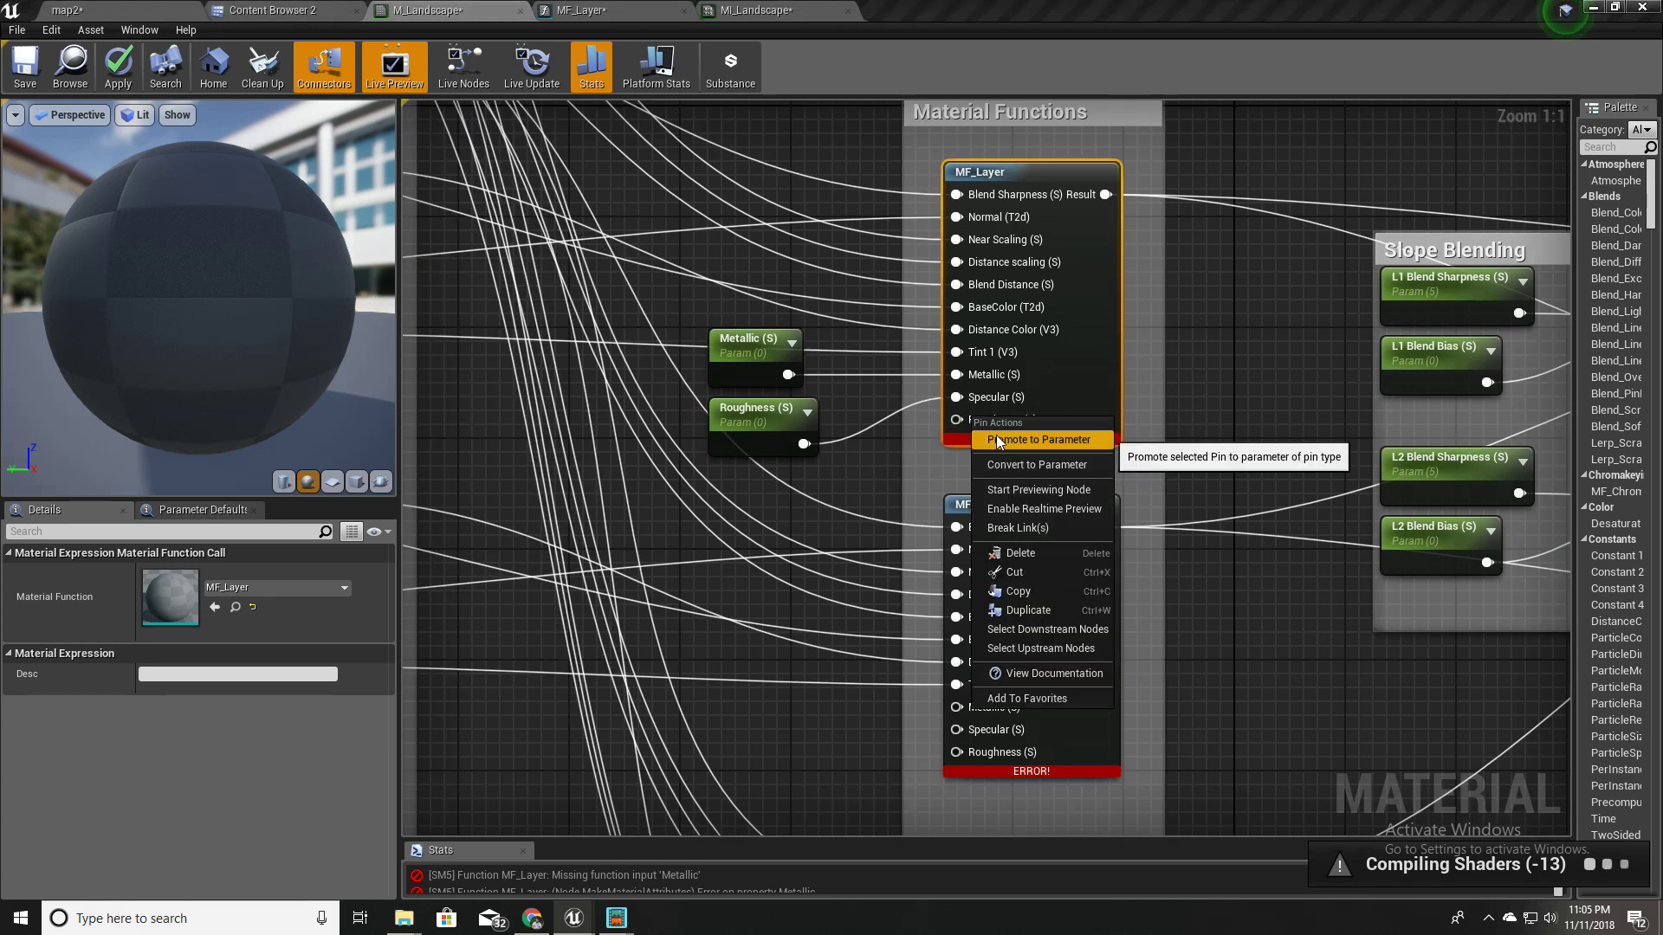
left_click(996, 439)
left_click_drag(895, 205, 746, 510)
- Rename the parameter feeding the Specular input as Specular (S) and the one feeding the Roughness input as Roughness (S)
left_click(770, 443)
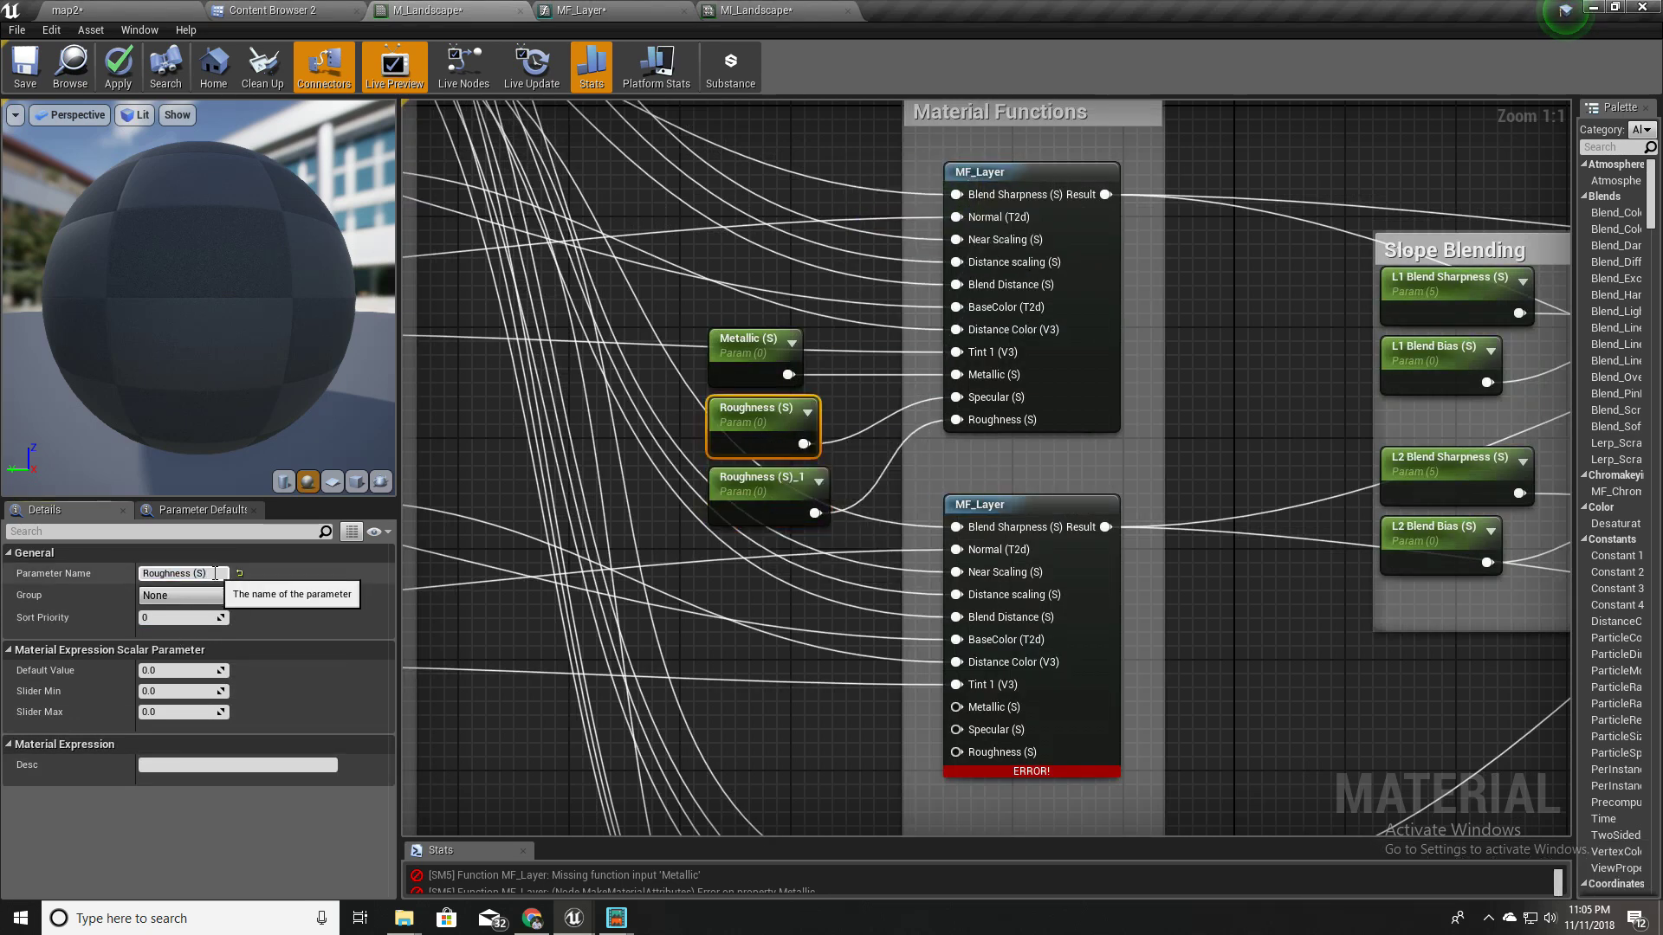
key("shift+Right")
key("shift+Right")
key("shift+Right")
key("shift+Right")
key("shift+Right")
key("shift+Right")
key("shift+Right")
key("shift+Right")
key("shift+Right")
type("Specular")
key("Return")
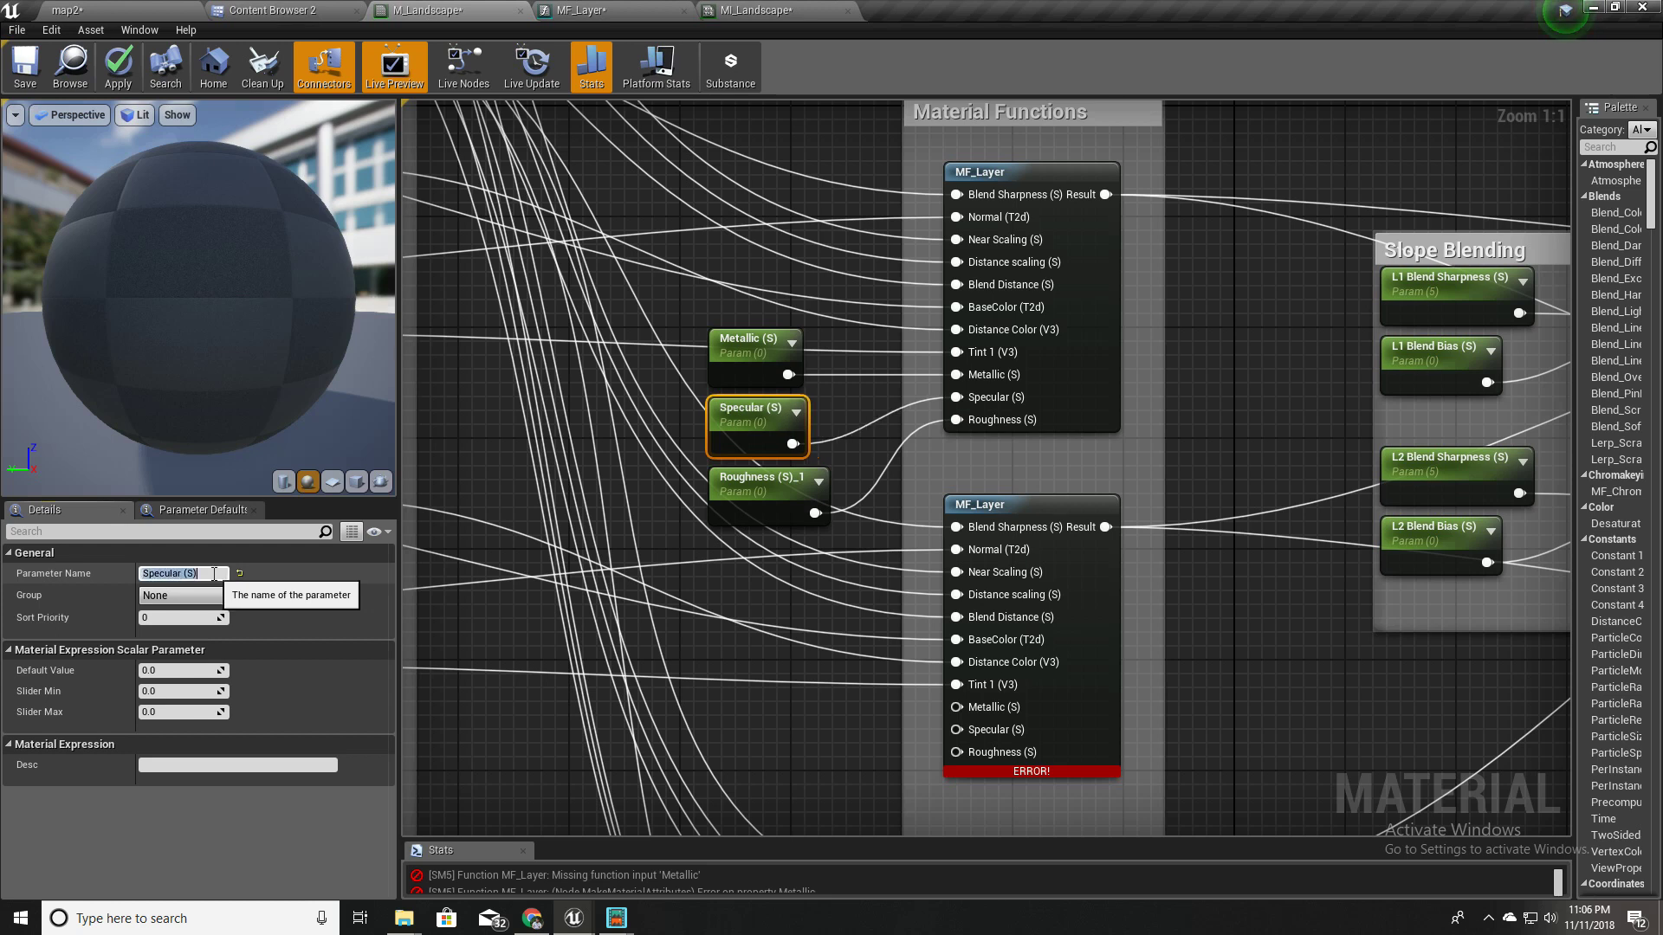
left_click(767, 494)
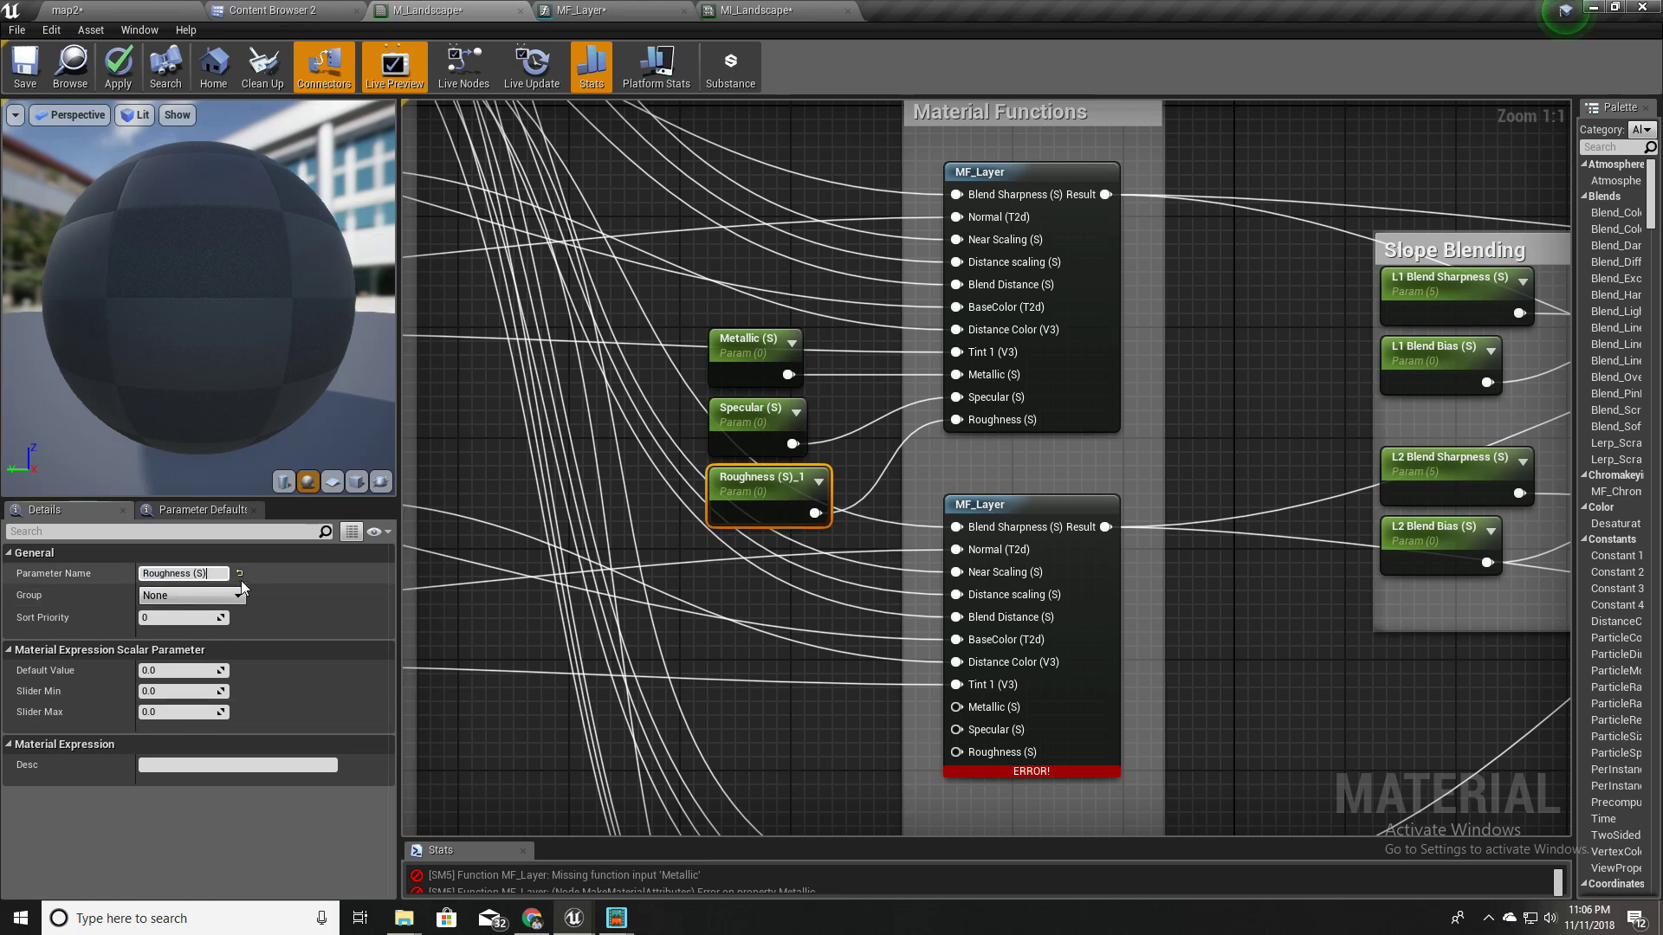
key("Return")
- Set the default values of the Metallic (S) and Specular (S) parameters to 0.1
left_click(734, 356)
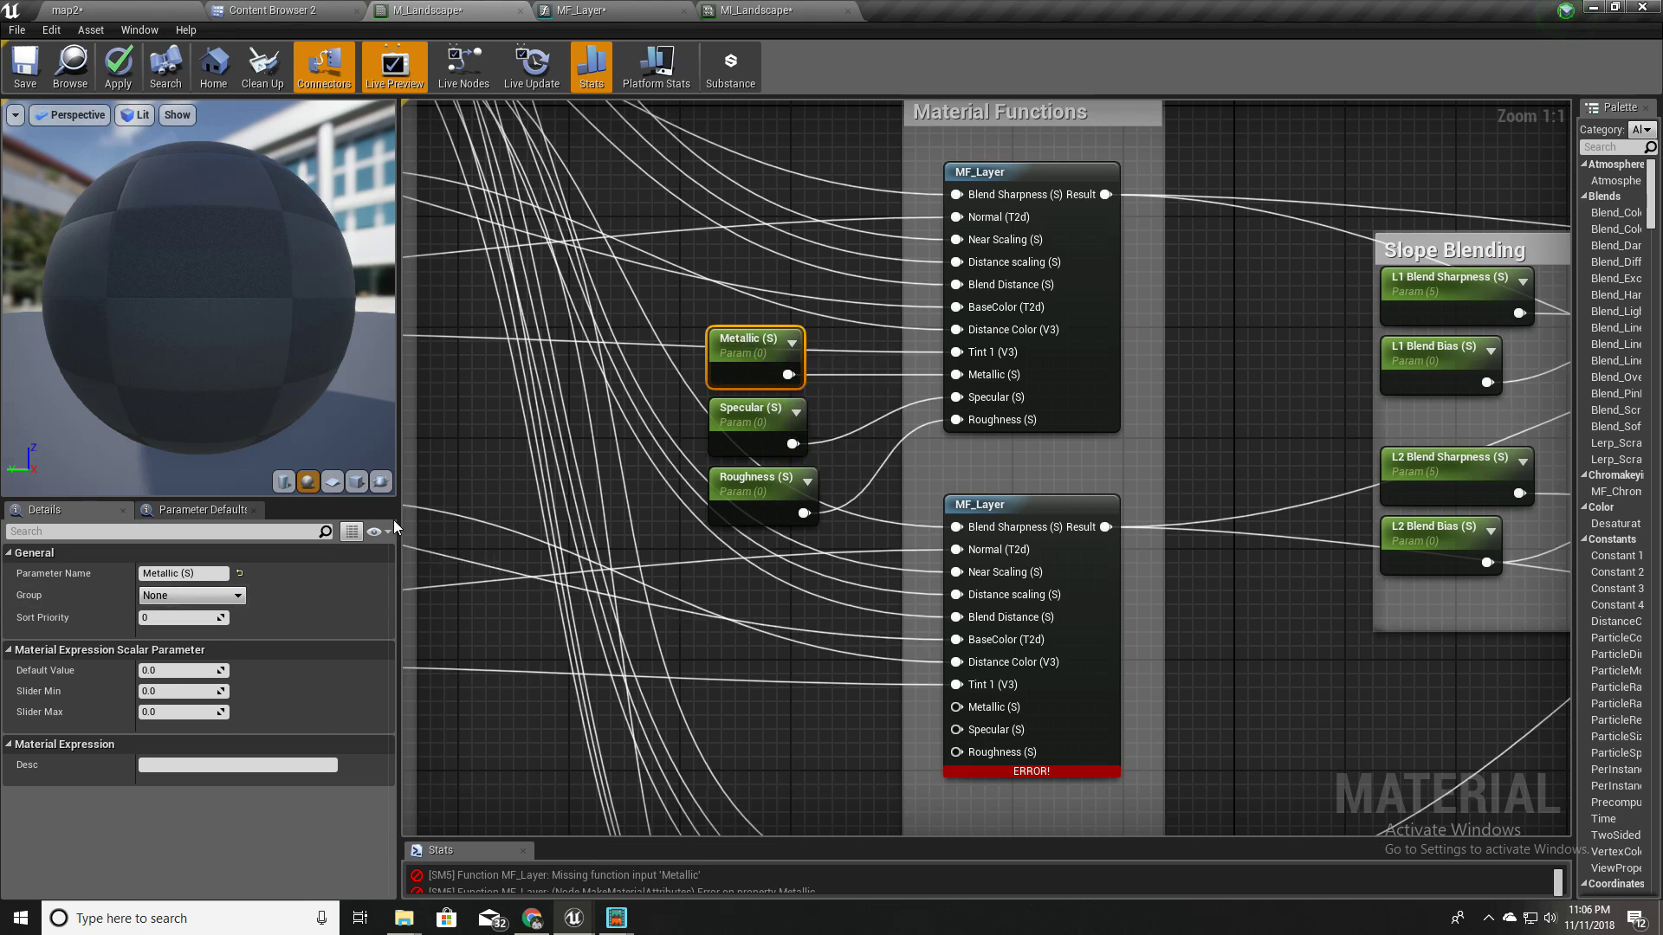
left_click(181, 671)
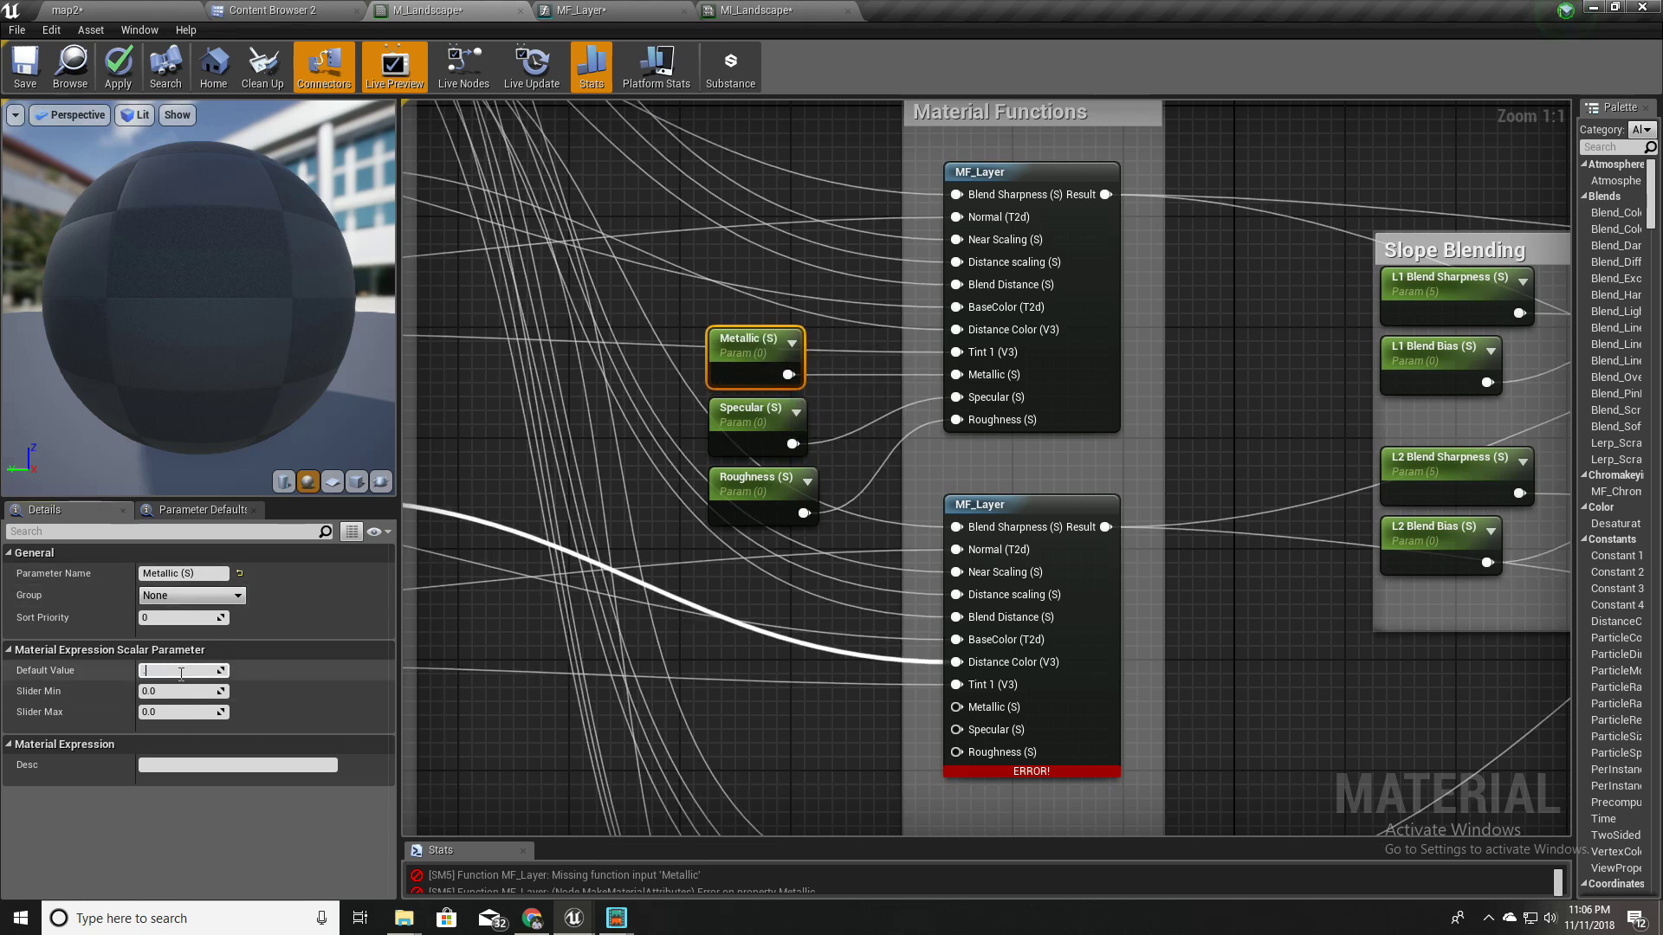
type(".1")
key("Return")
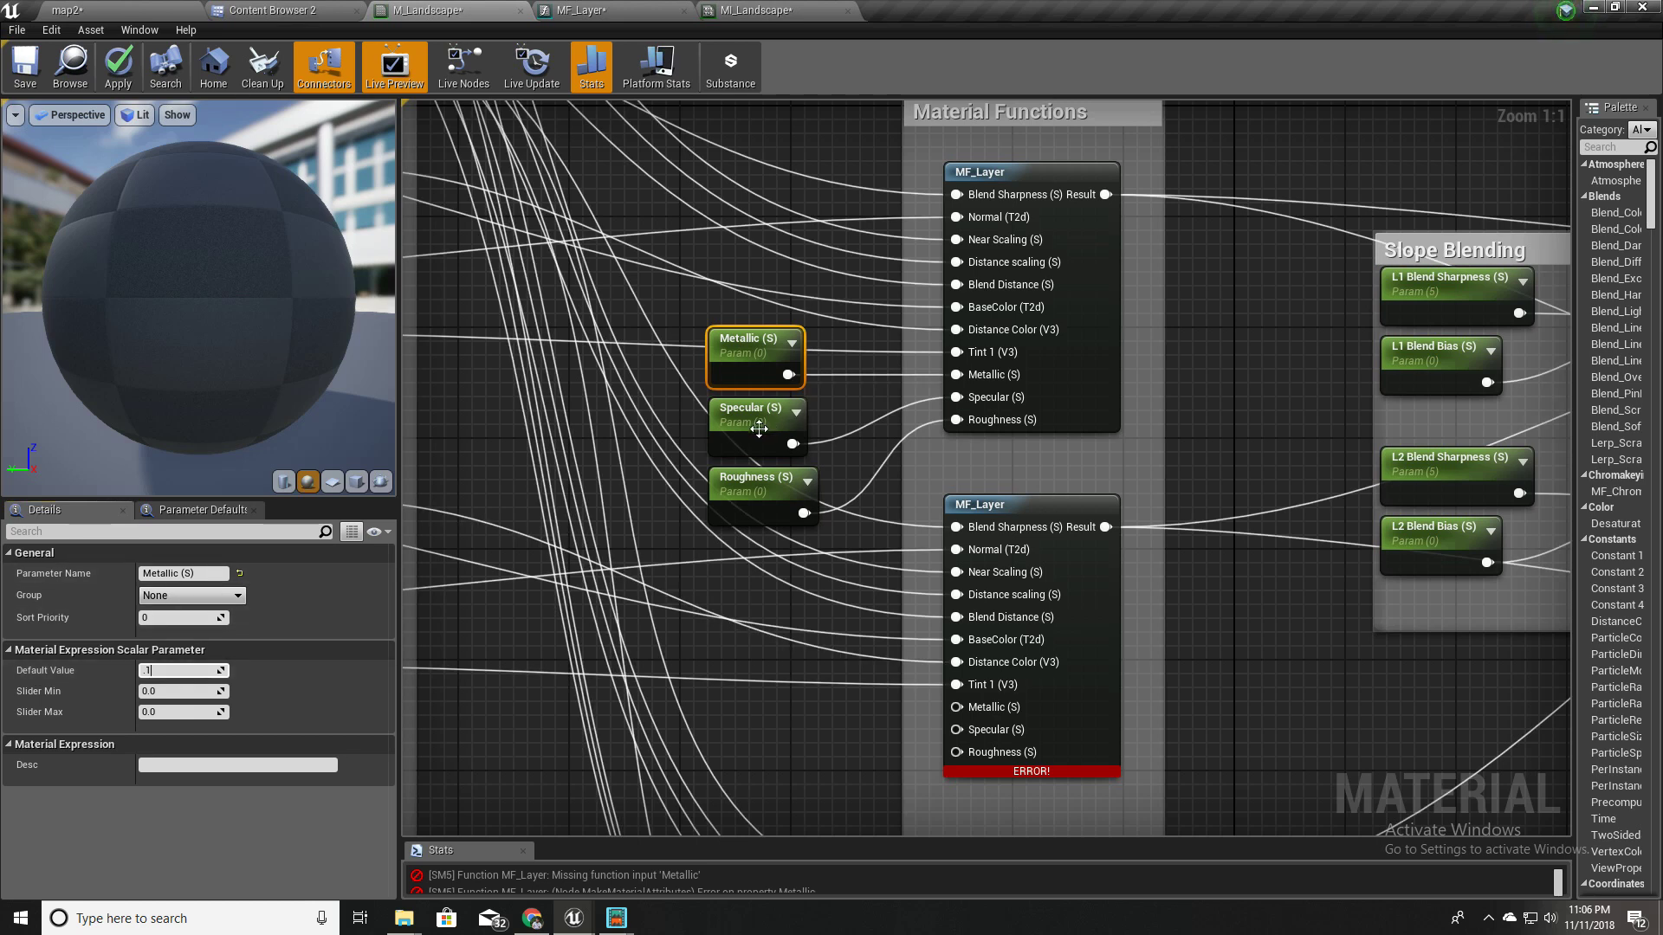
left_click(750, 424)
left_click(181, 670)
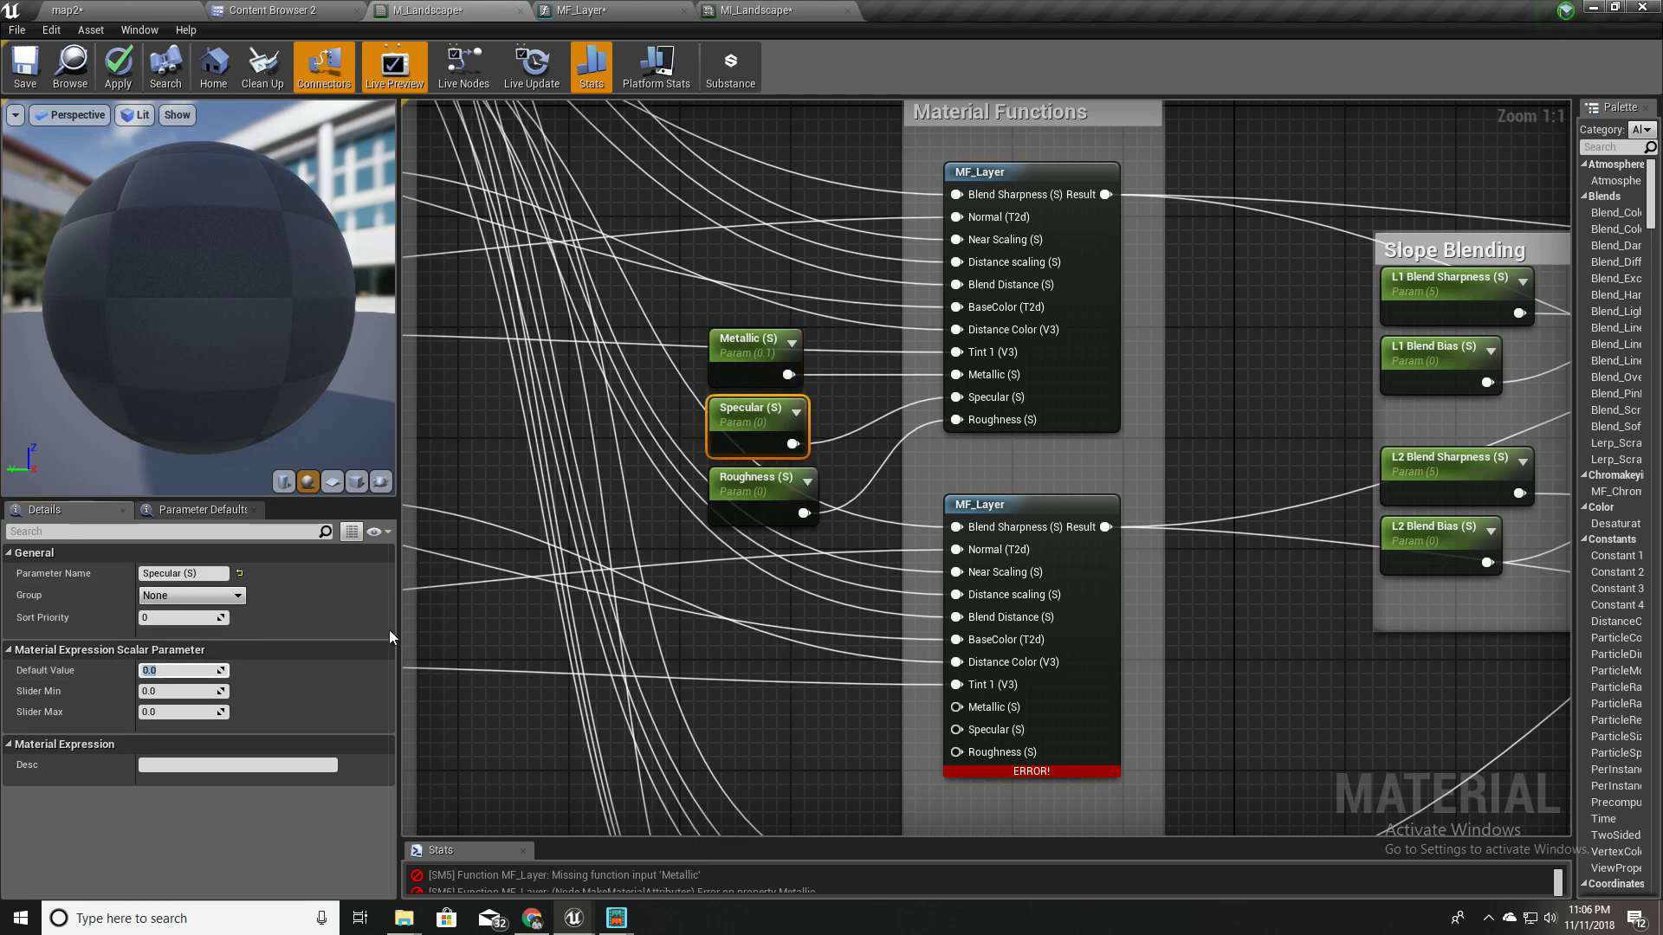
type(".1")
key("Return")
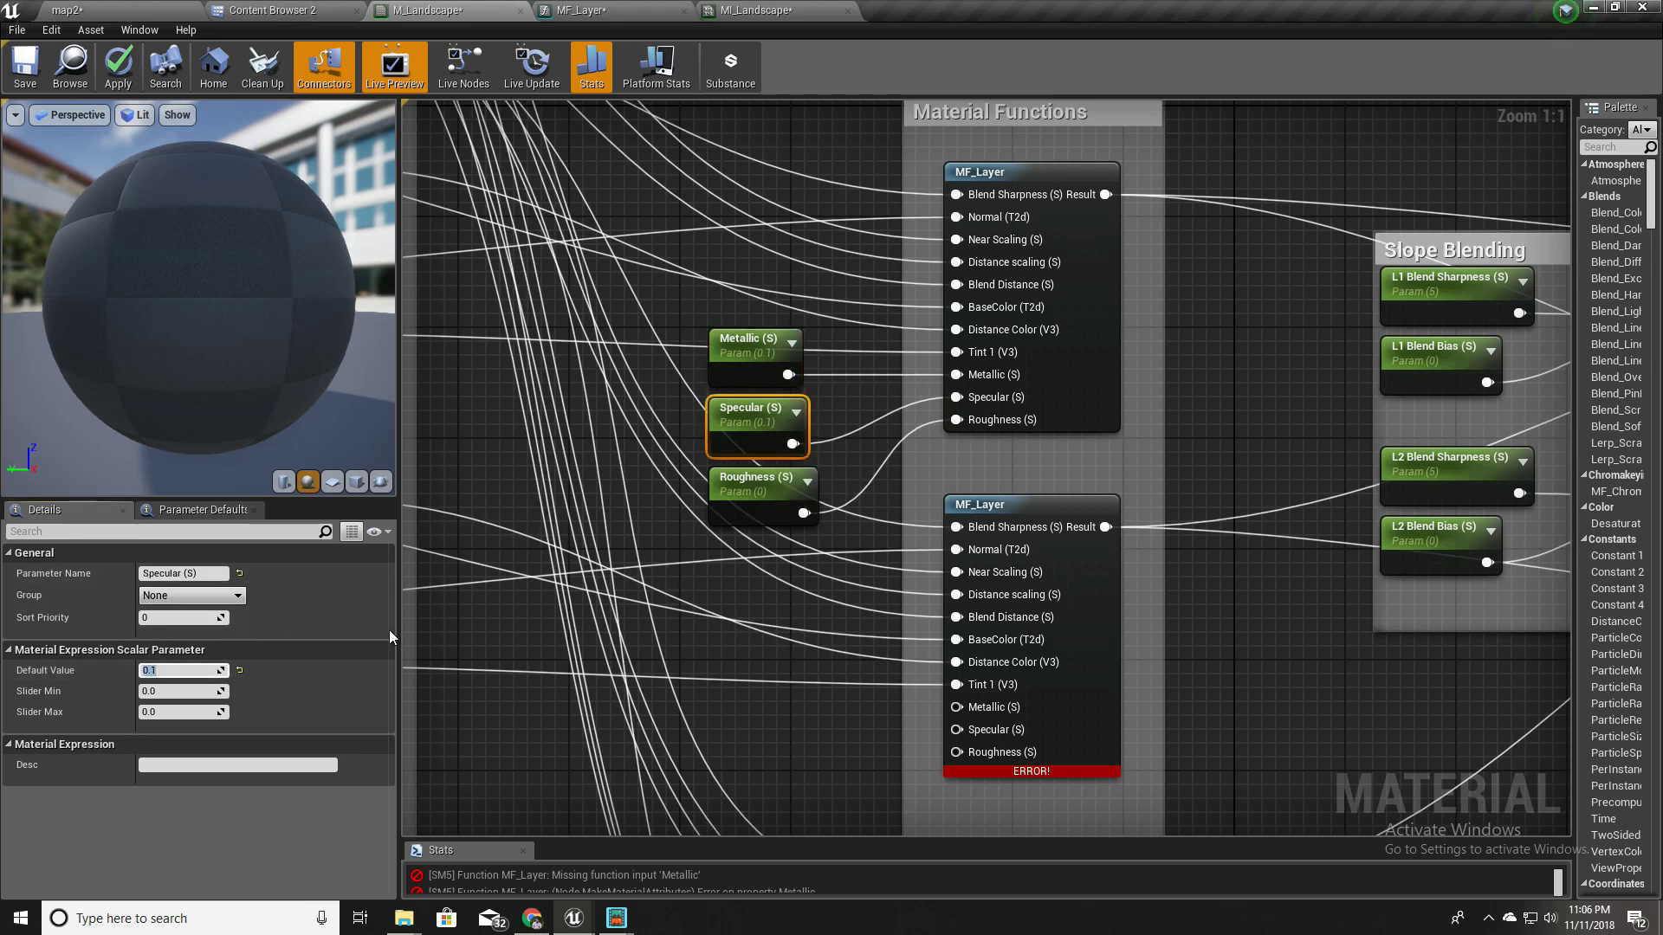
- Try to apply the M_Landscape material changes
left_click(760, 498)
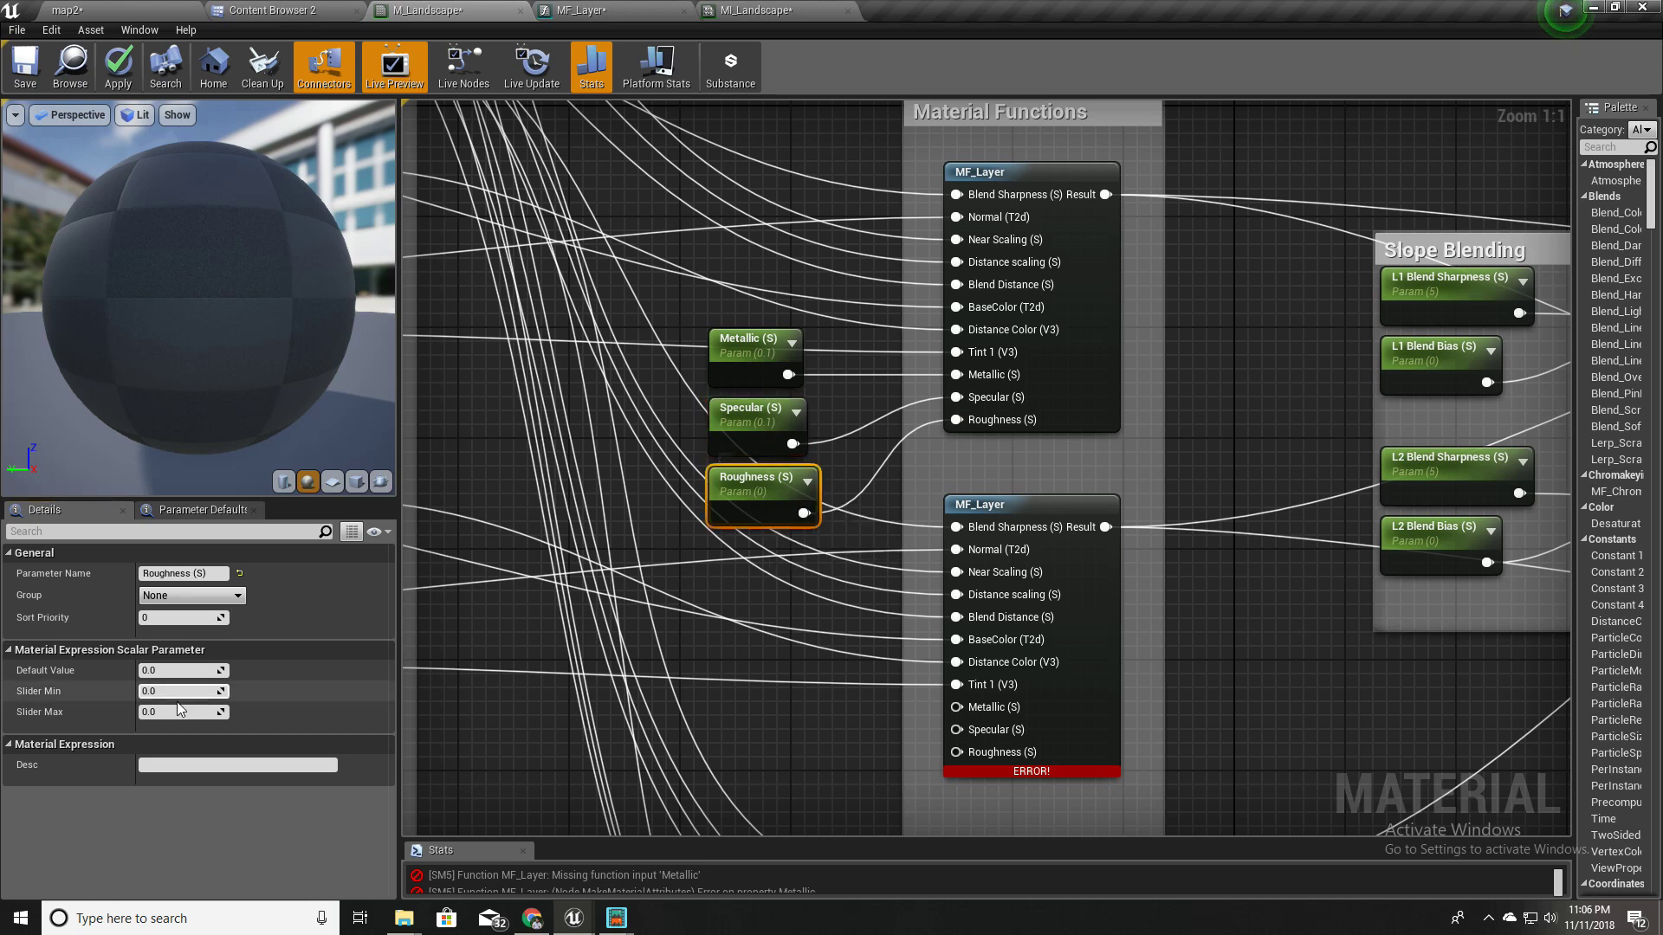
left_click(755, 414)
left_click(126, 66)
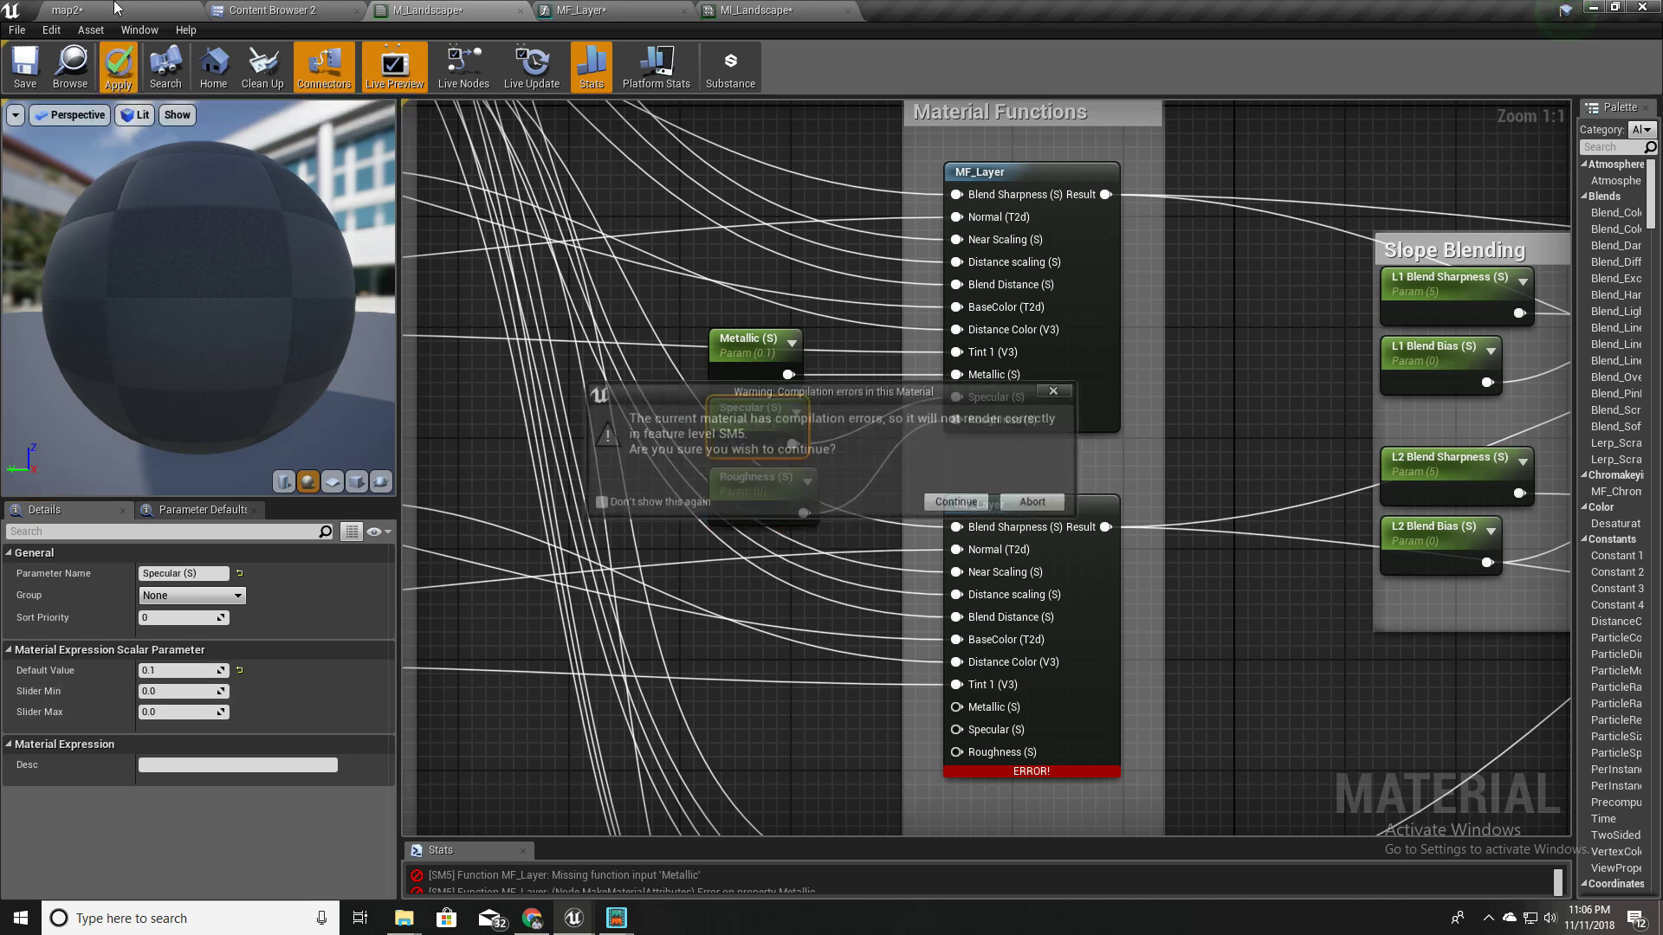
left_click(1056, 391)
- Connect the Metallic, Specular and Roughness parameters to the matching inputs of the second MF_Layer node
scroll(731, 587, "down", 1)
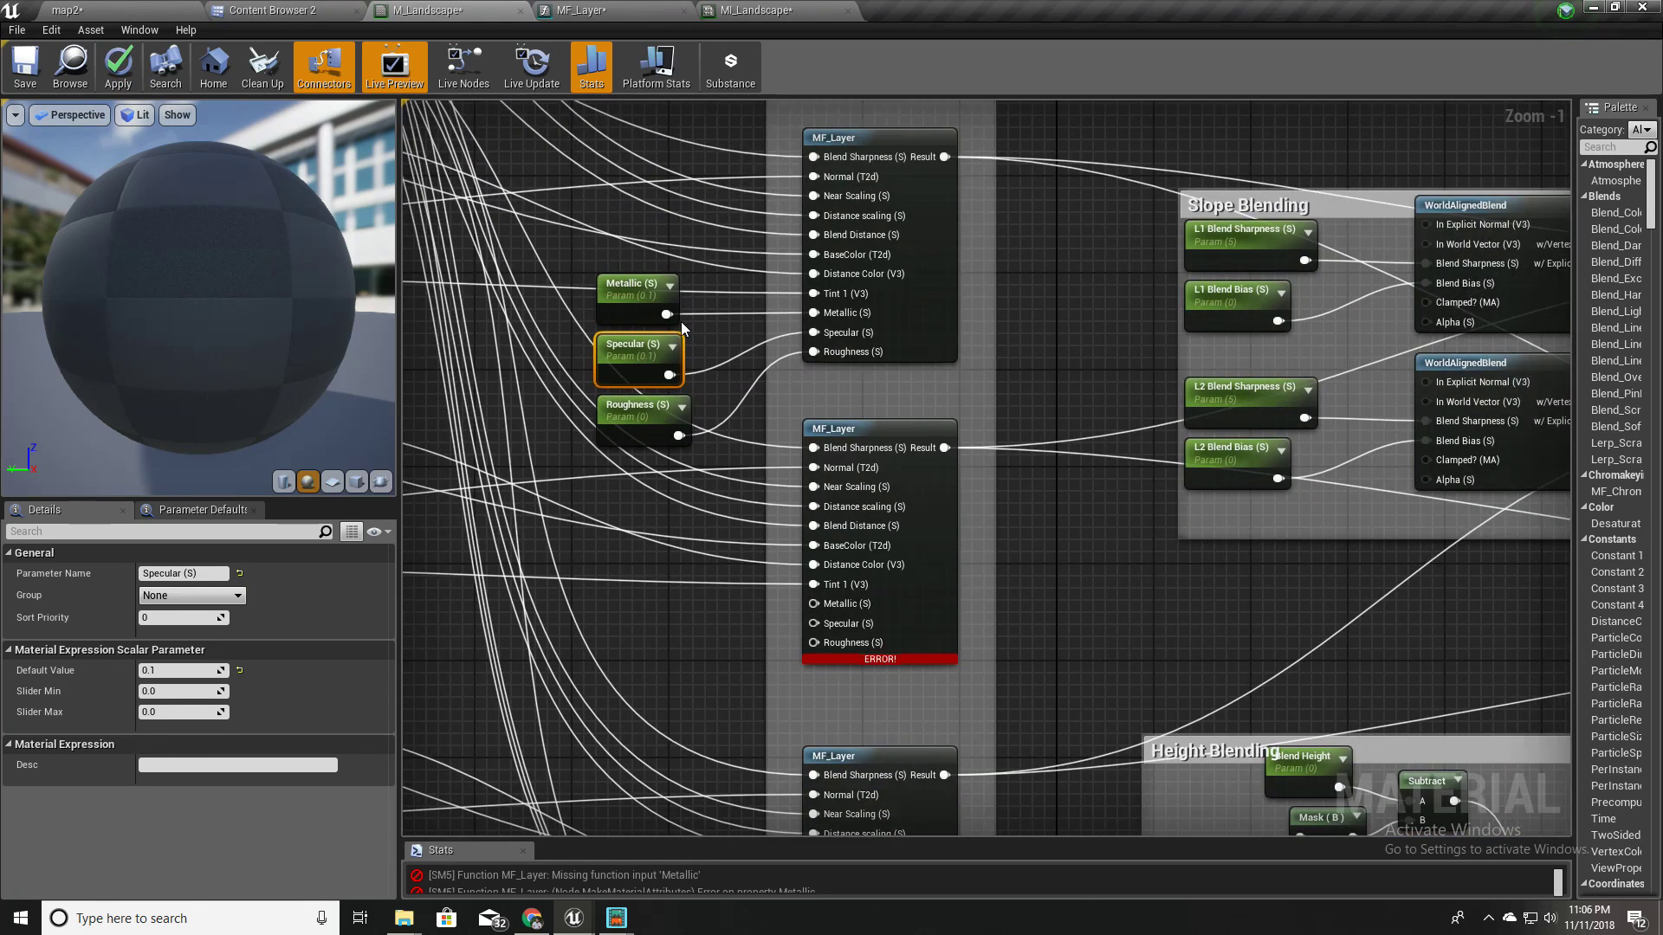
left_click_drag(667, 315, 818, 605)
left_click_drag(670, 375, 814, 624)
left_click_drag(678, 435, 814, 642)
- Move the Metallic, Specular and Roughness parameter nodes below the layer color nodes, near the fourth MF_Layer
scroll(790, 687, "down", 1)
right_click_drag(791, 687, 833, 522)
scroll(834, 522, "down", 4)
left_click_drag(777, 395, 746, 787)
right_click_drag(855, 731, 889, 547)
scroll(816, 575, "up", 6)
- Group the three moved parameter nodes in a comment titled Surface Properties
key("c")
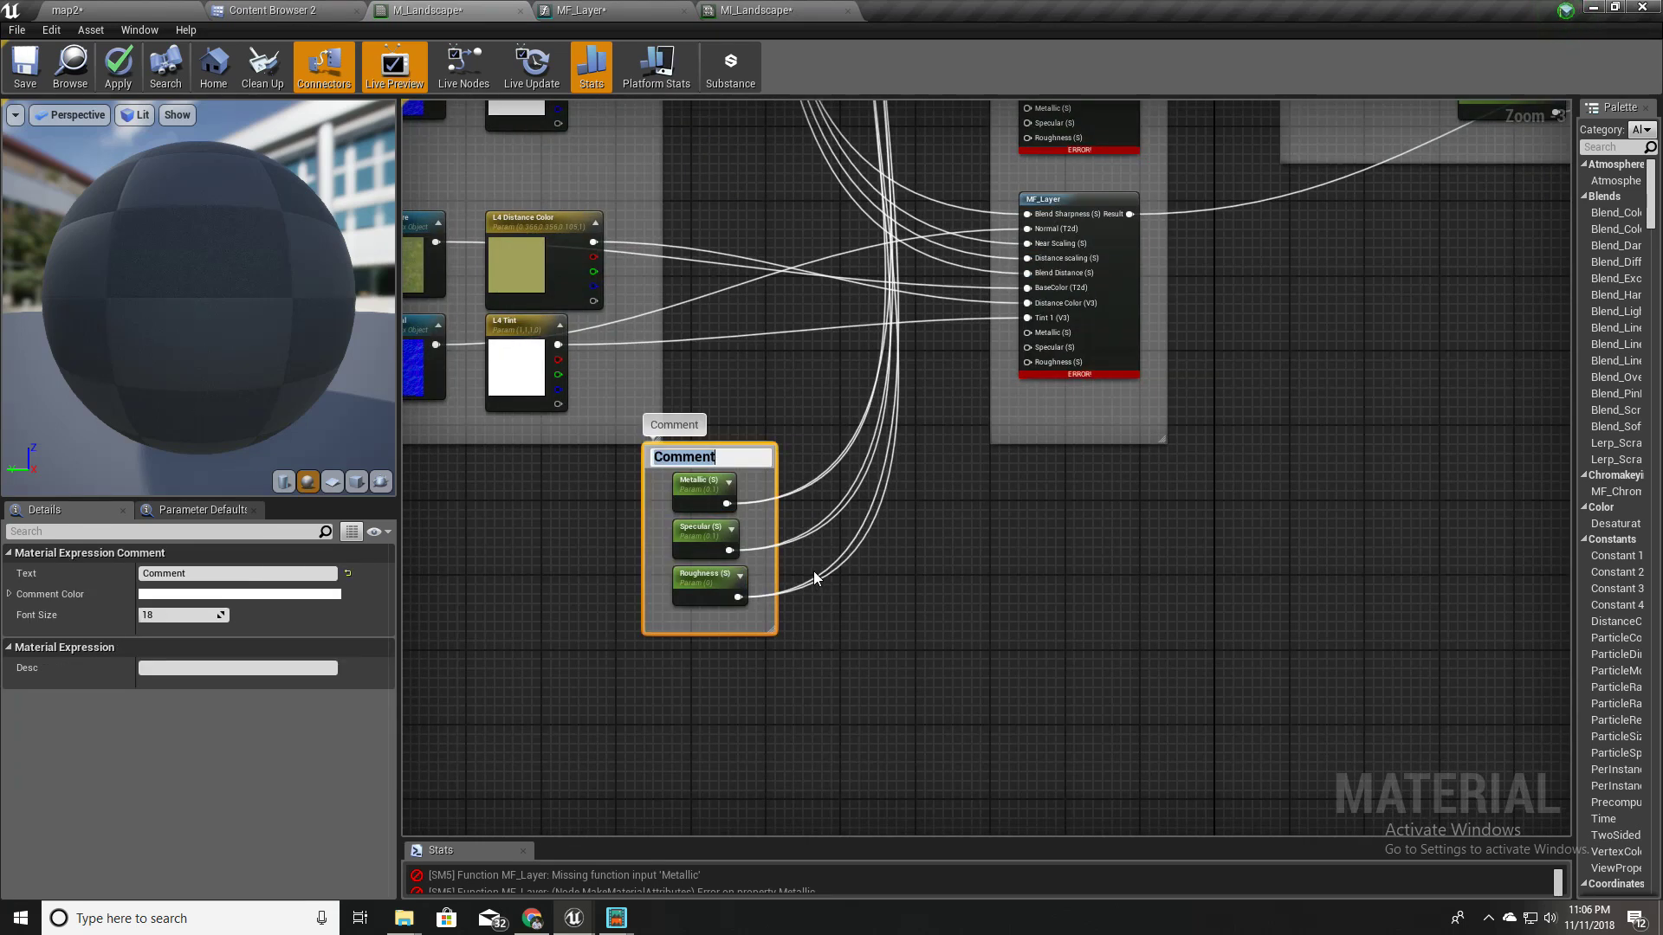
type("Surface Properties")
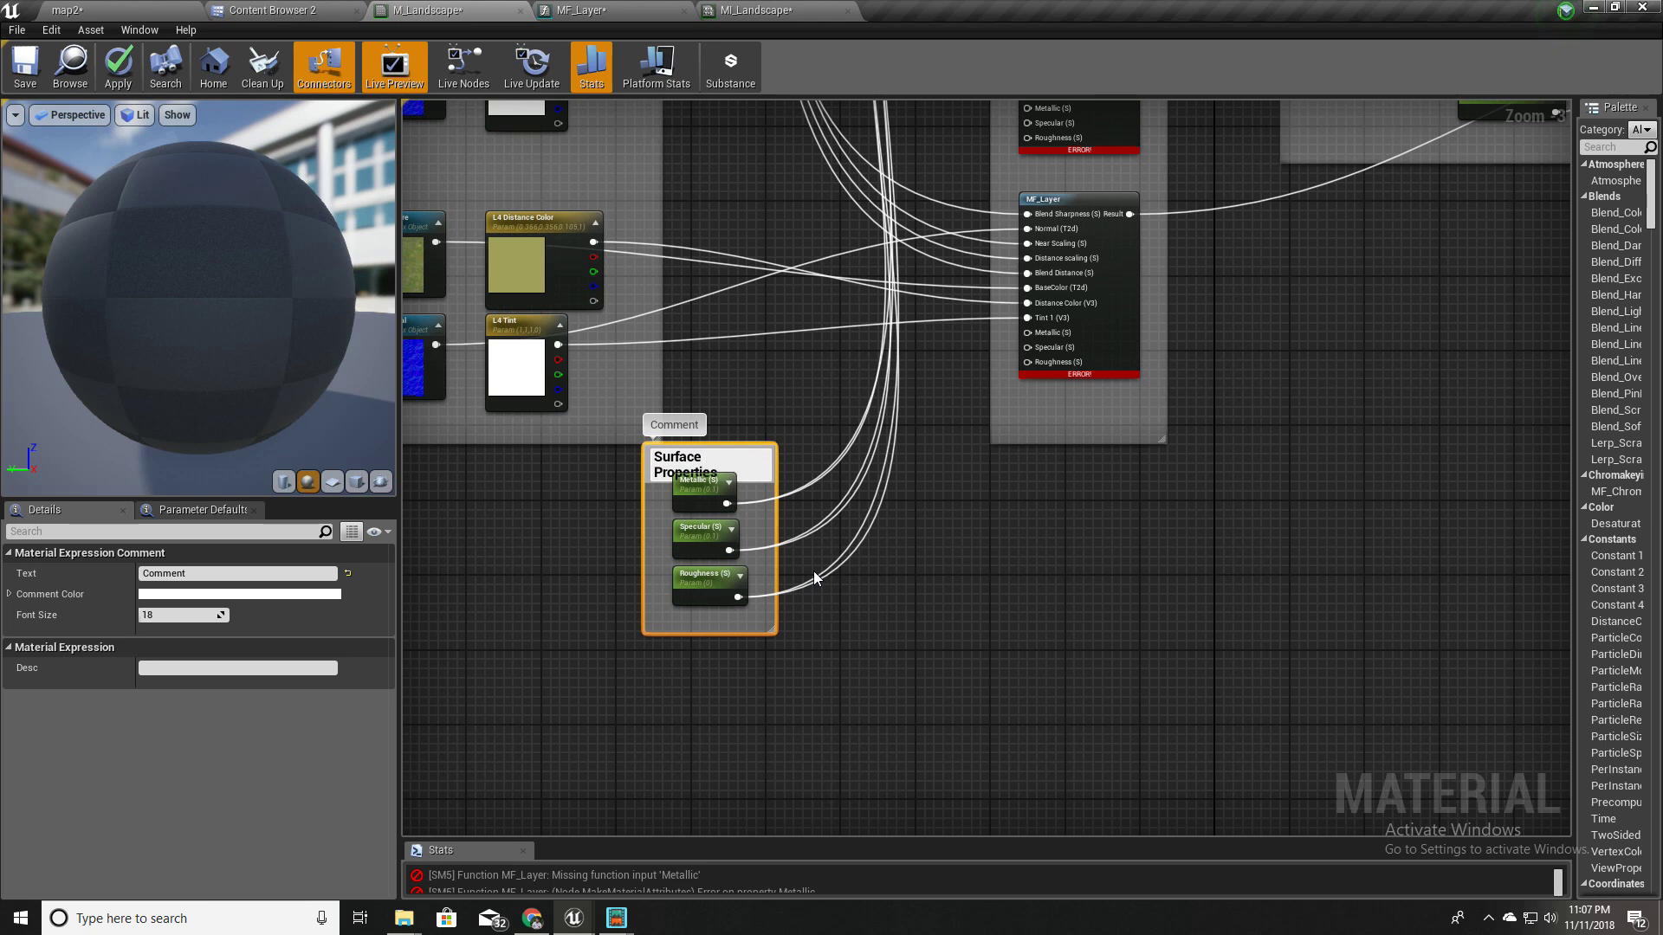
key("Return")
- Enlarge the Surface Properties comment and reposition the three parameter nodes so they sit clear of its title
left_click(749, 648)
left_click_drag(773, 632, 807, 668)
left_click_drag(712, 620, 698, 516)
right_click_drag(873, 189, 743, 605)
scroll(921, 390, "down", 4)
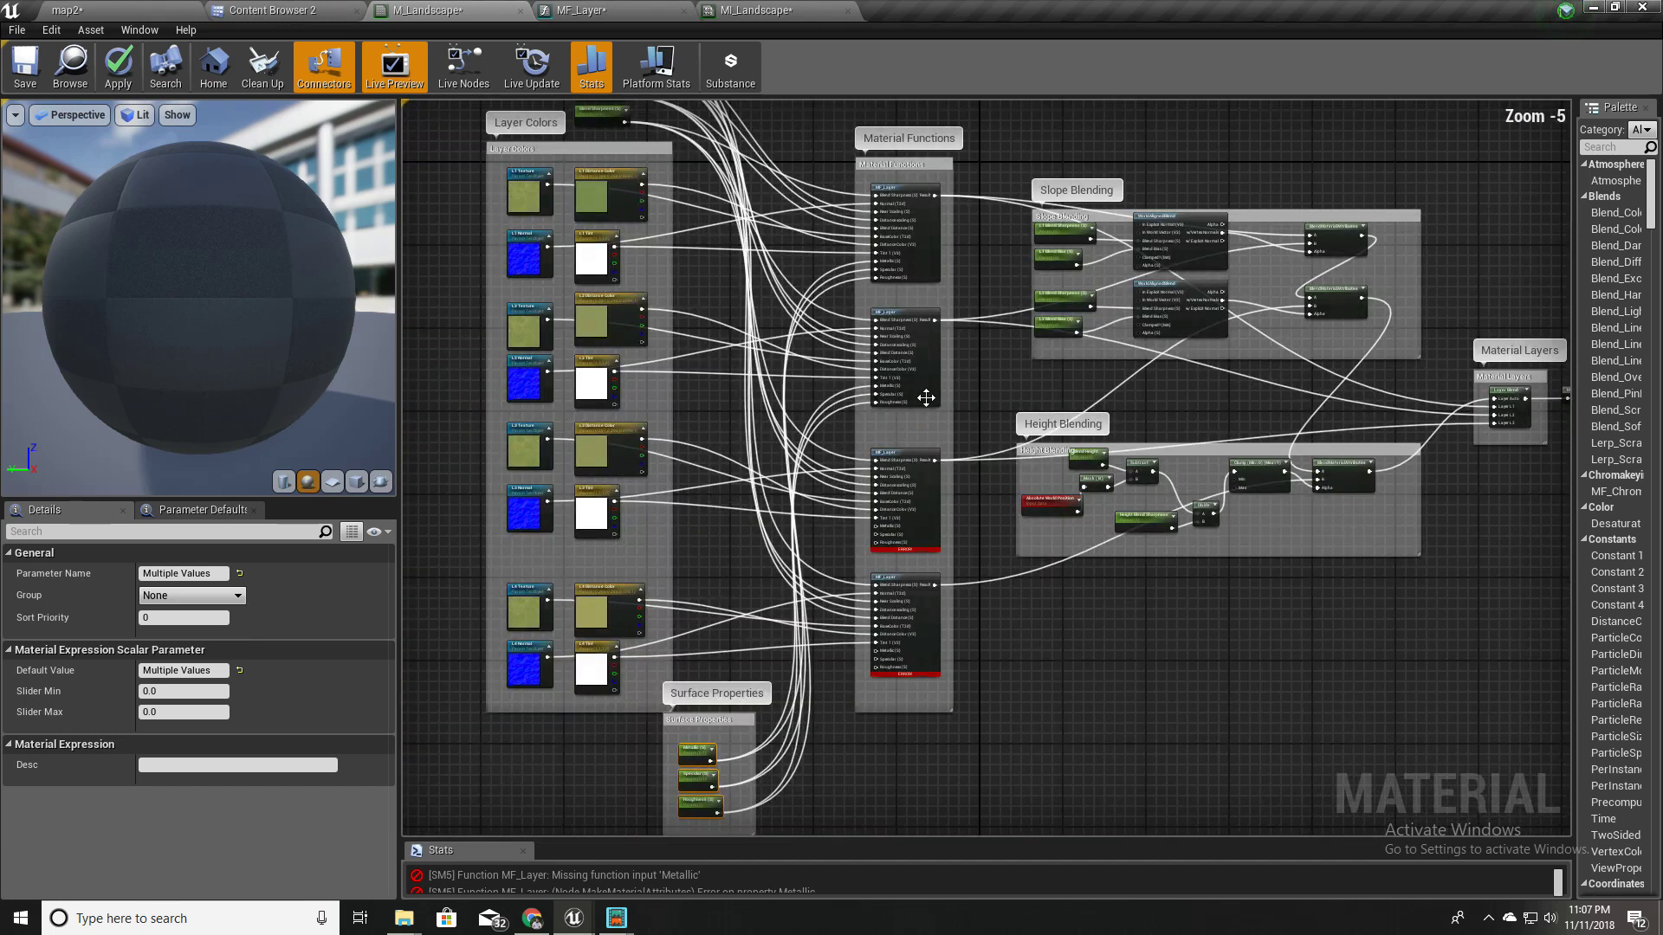
- Connect the Metallic, Specular and Roughness parameters to the matching inputs of the third MF_Layer node
scroll(681, 616, "up", 6)
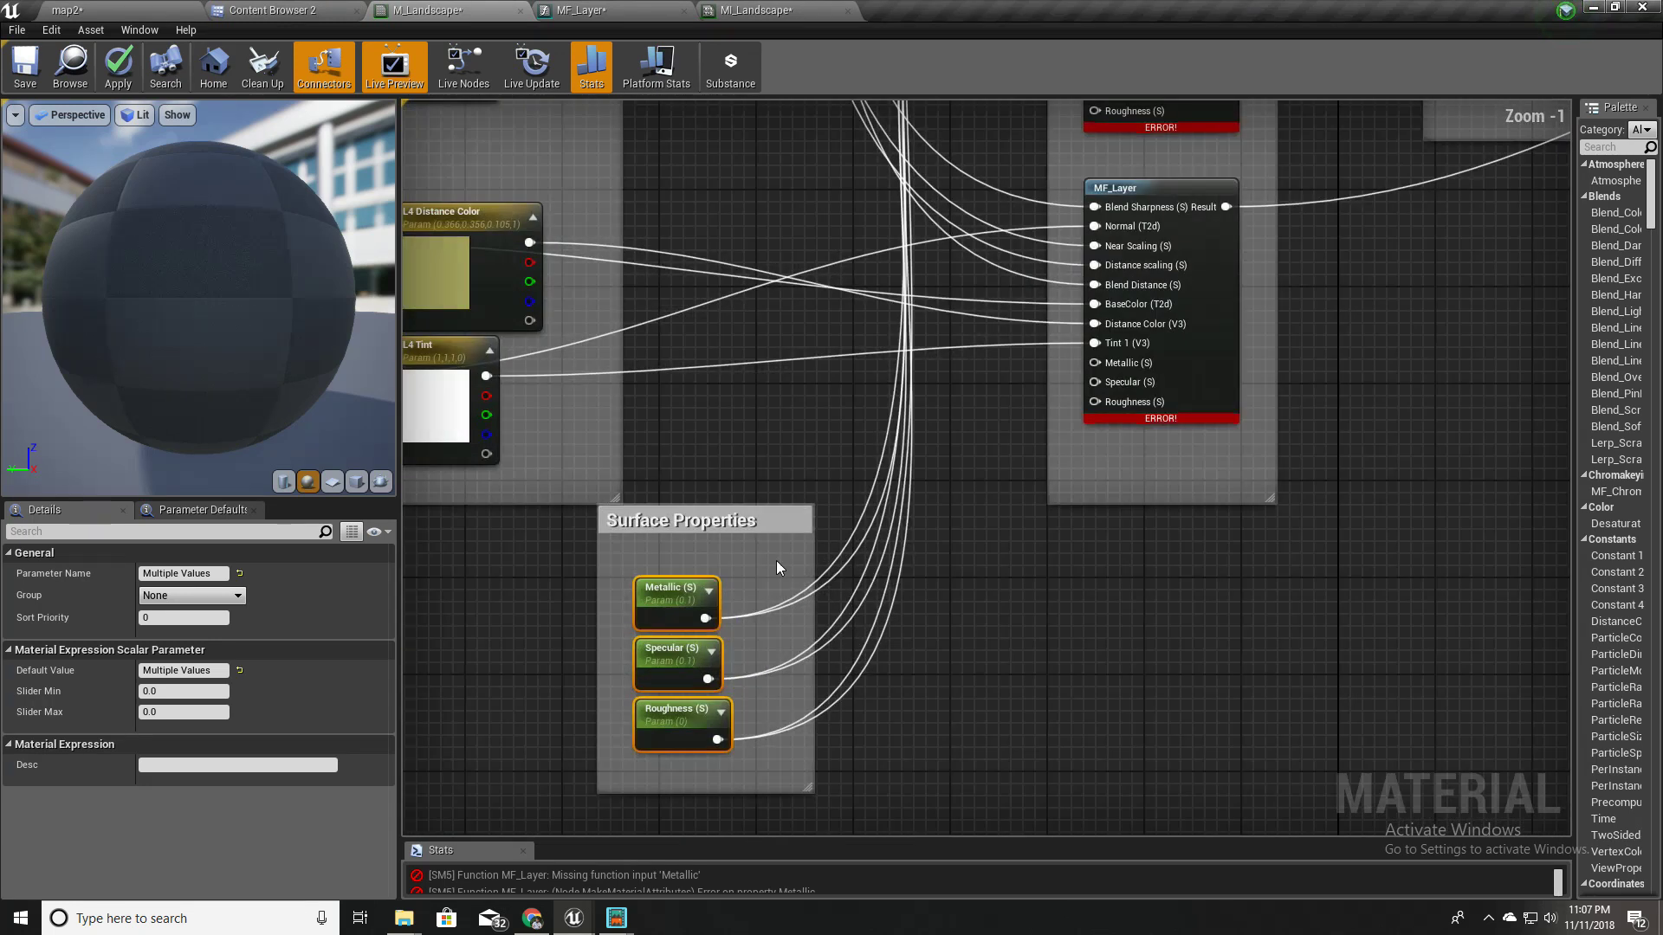
right_click_drag(953, 286, 740, 802)
right_click_drag(900, 302, 911, 134)
scroll(855, 645, "down", 3)
right_click_drag(851, 684, 710, 561)
scroll(579, 687, "up", 3)
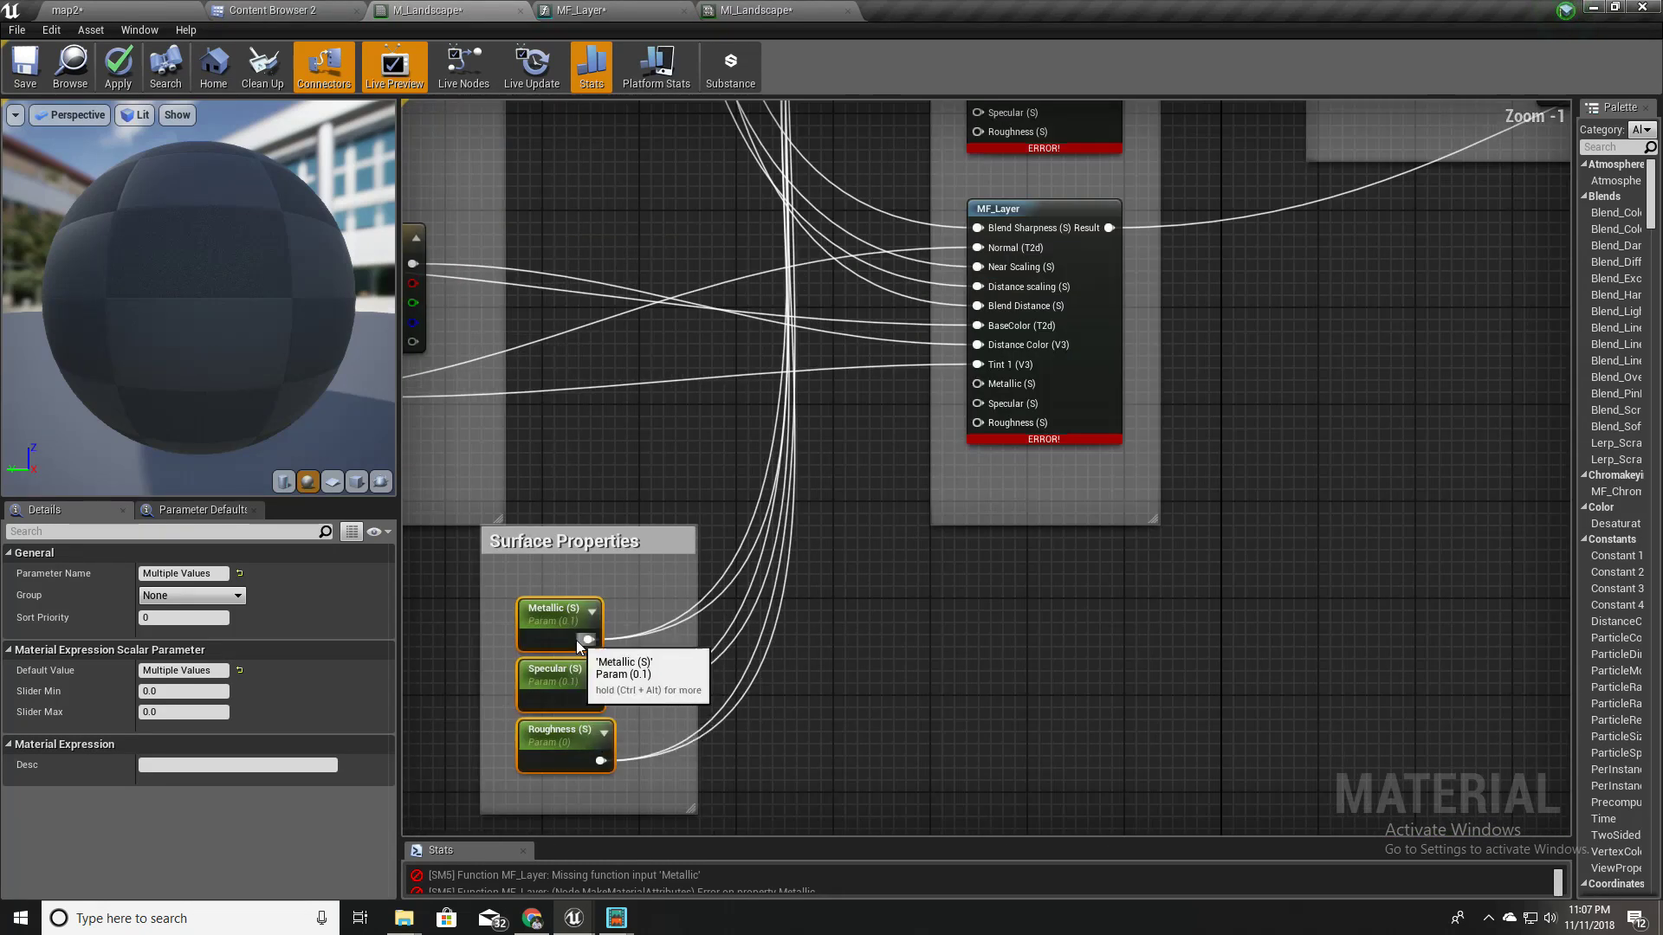
left_click_drag(600, 684, 978, 616)
right_click_drag(926, 714, 890, 197)
left_click_drag(564, 766, 963, 254)
right_click_drag(895, 531, 918, 307)
left_click_drag(596, 690, 973, 315)
- Connect the Metallic, Specular and Roughness parameters to the matching inputs of the fourth MF_Layer node
right_click_drag(955, 580, 916, 272)
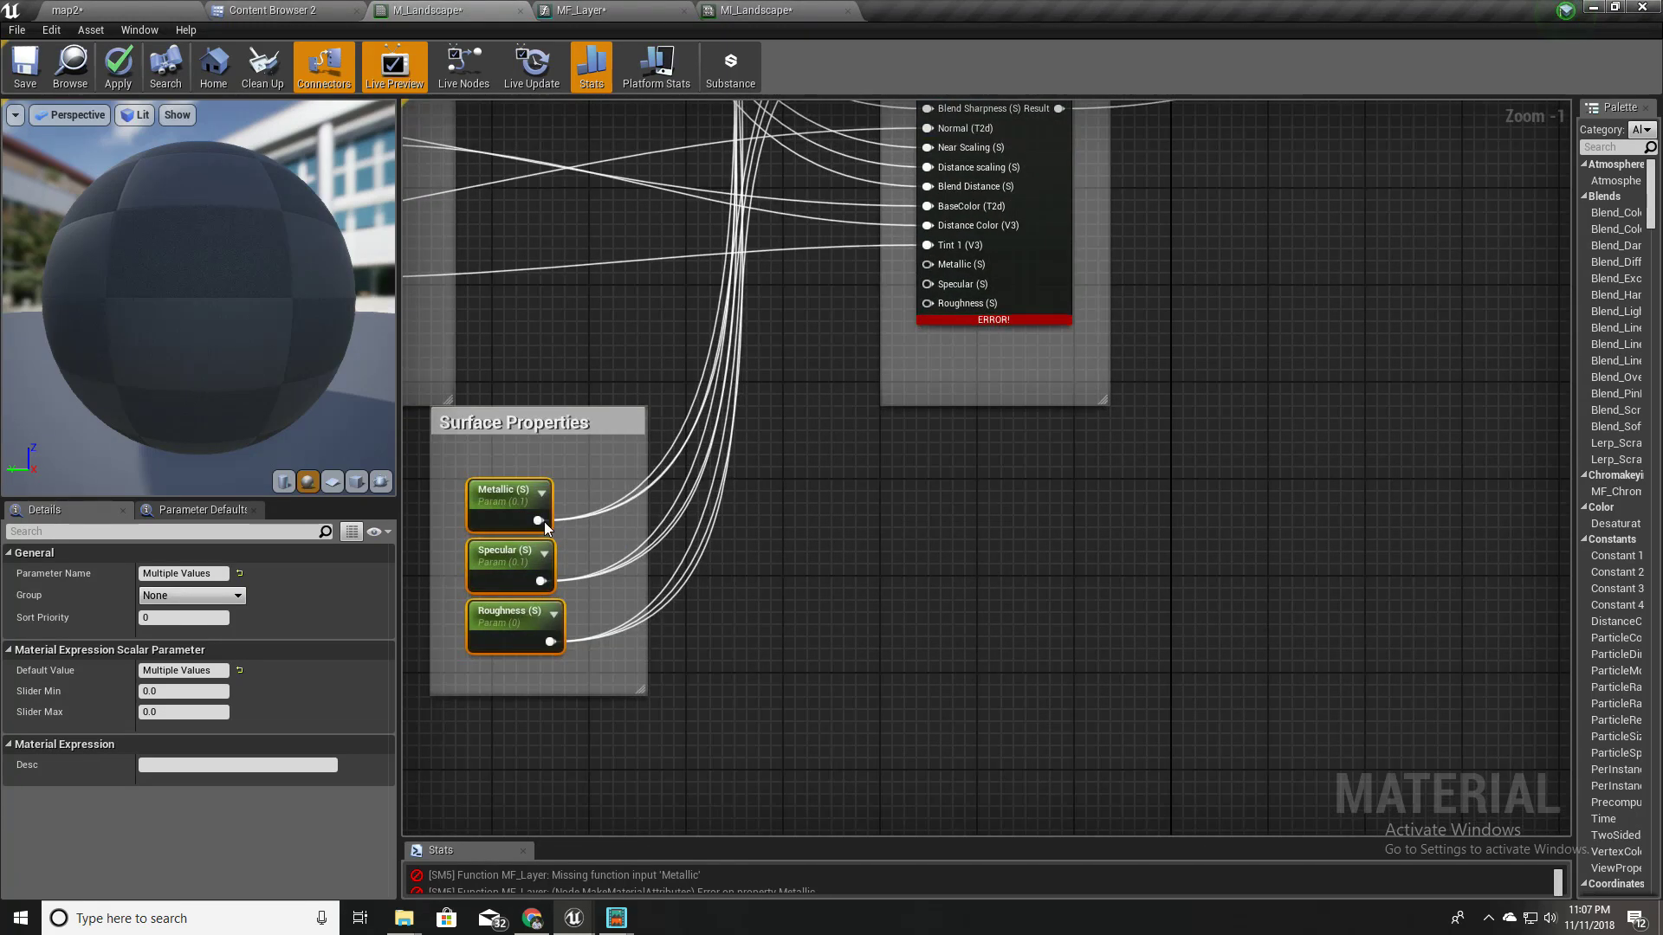
left_click_drag(538, 519, 928, 264)
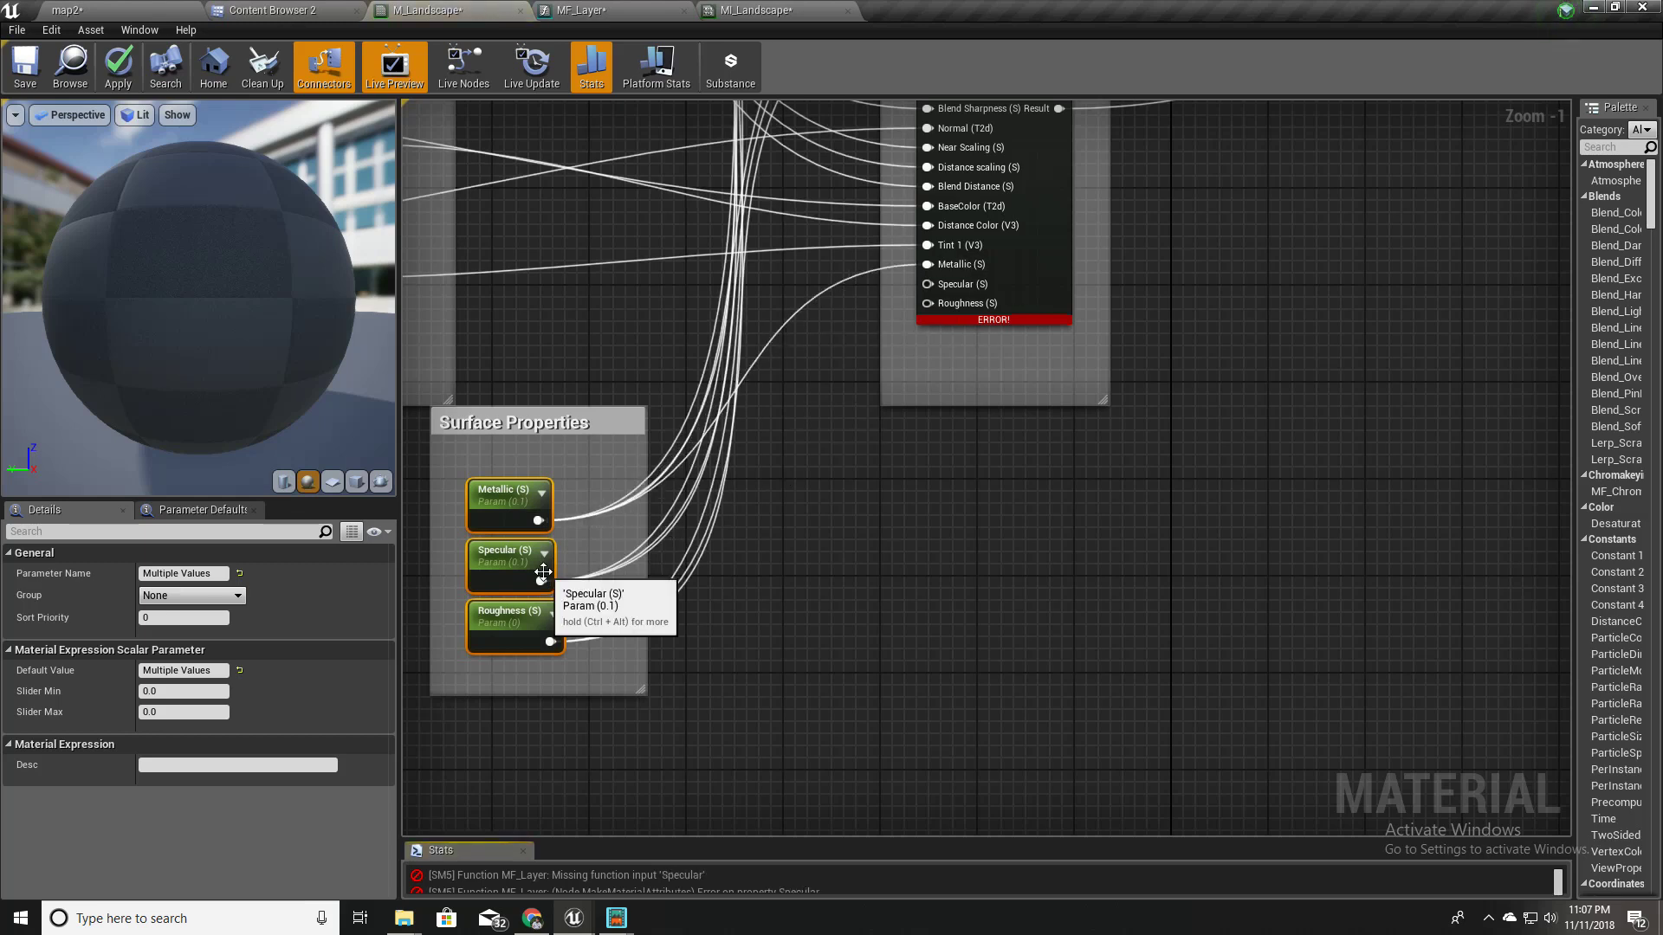
left_click_drag(540, 579, 948, 289)
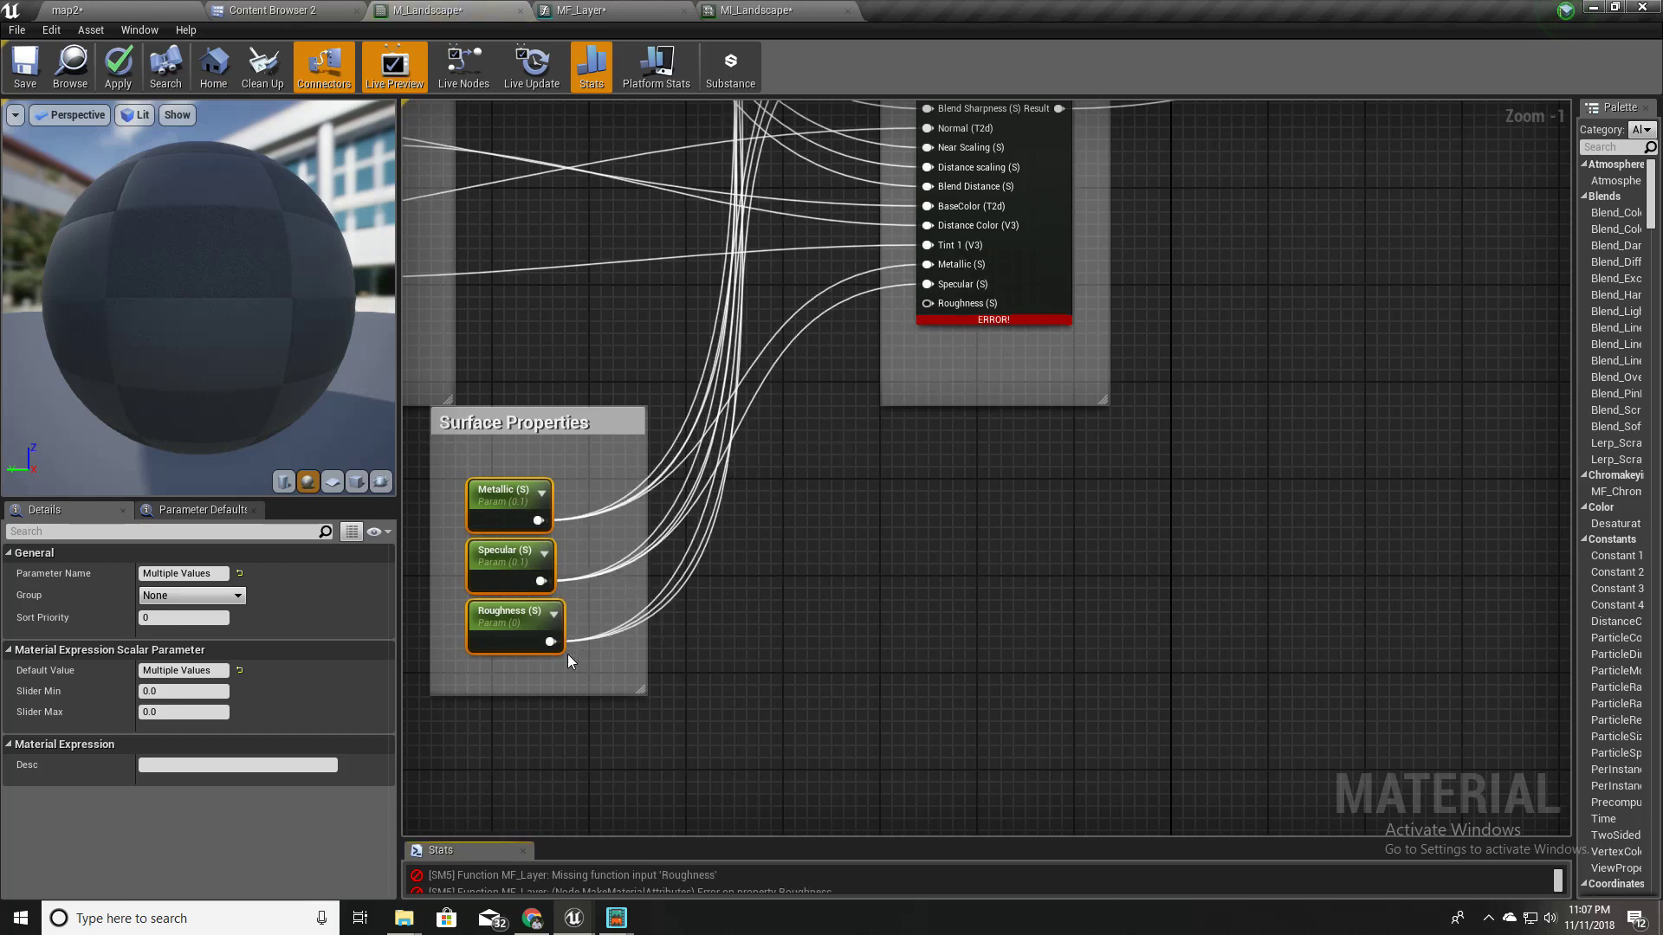
left_click_drag(550, 642, 943, 305)
right_click_drag(807, 383, 834, 533)
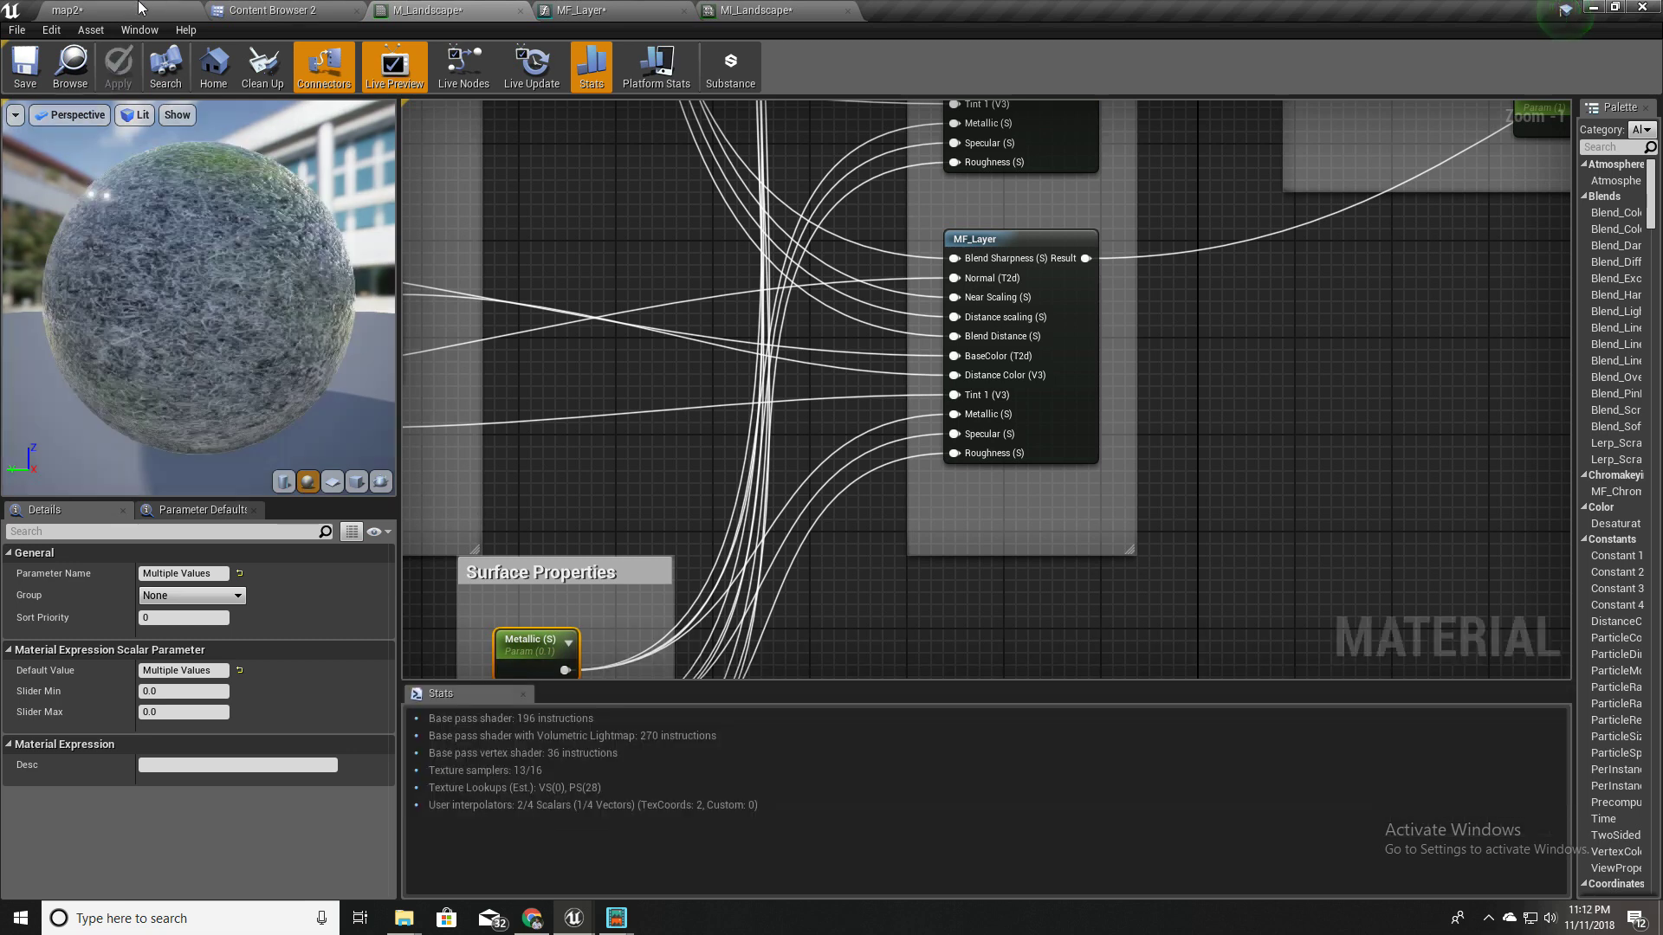
- Switch to the map2 level and bring MI_Landscape's Roughness (S) parameter into view in a floating window beside the landscape
left_click(130, 10)
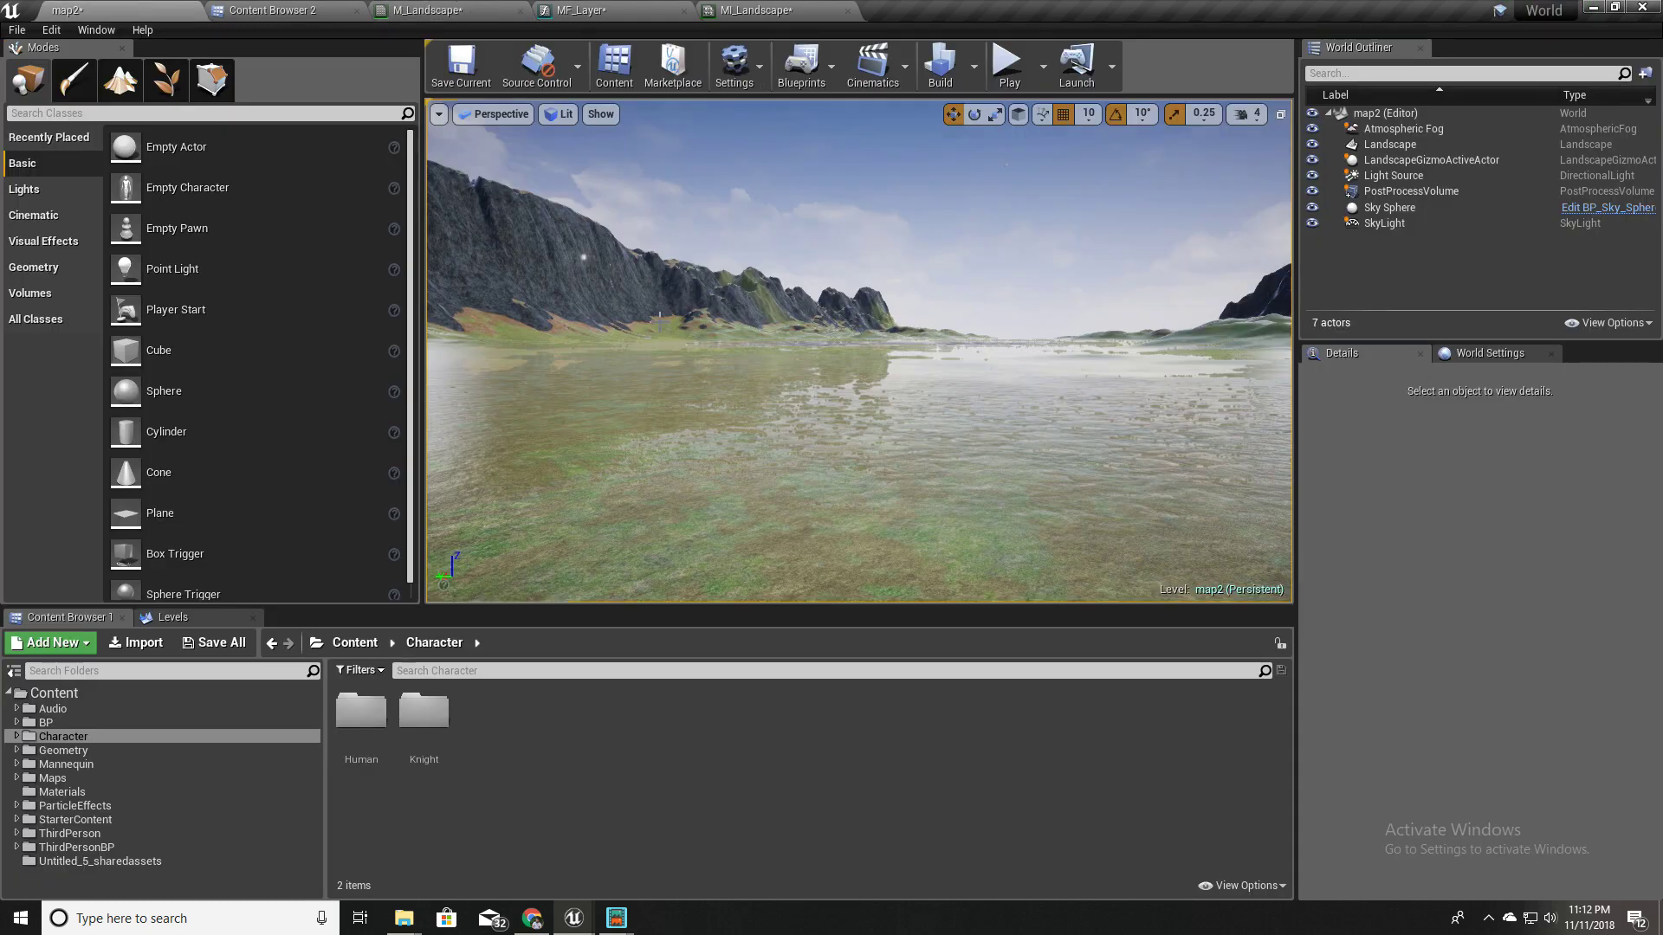
right_click_drag(798, 396, 824, 447)
key("F11")
key("F11")
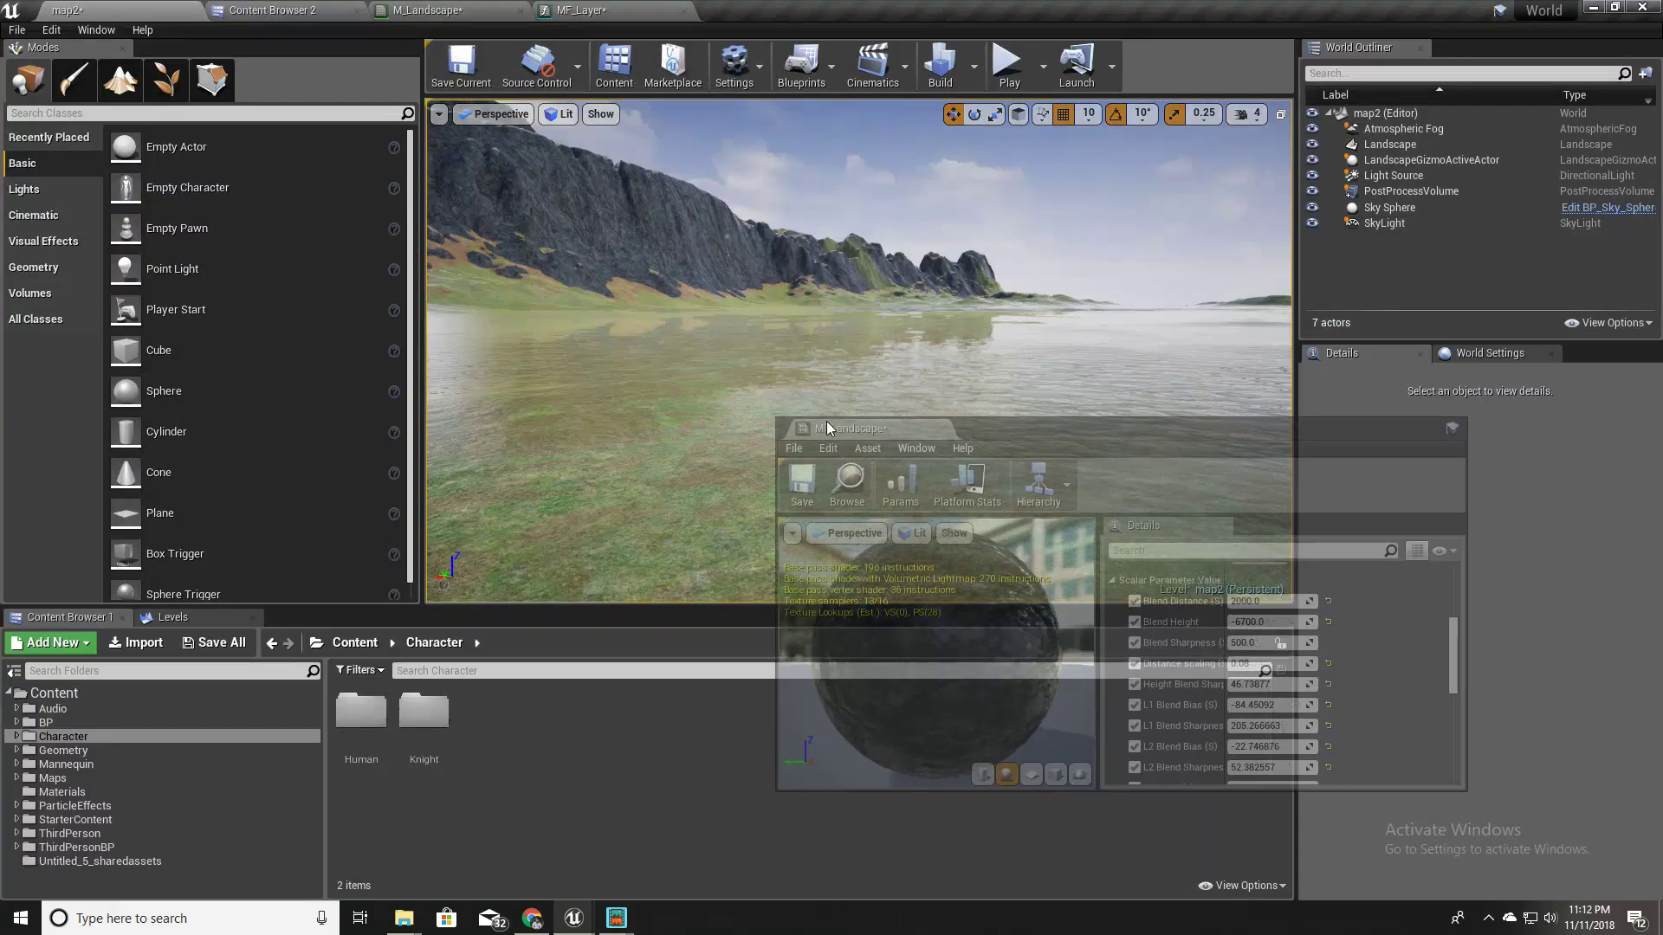
scroll(1228, 719, "down", 6)
scroll(1228, 719, "up", 3)
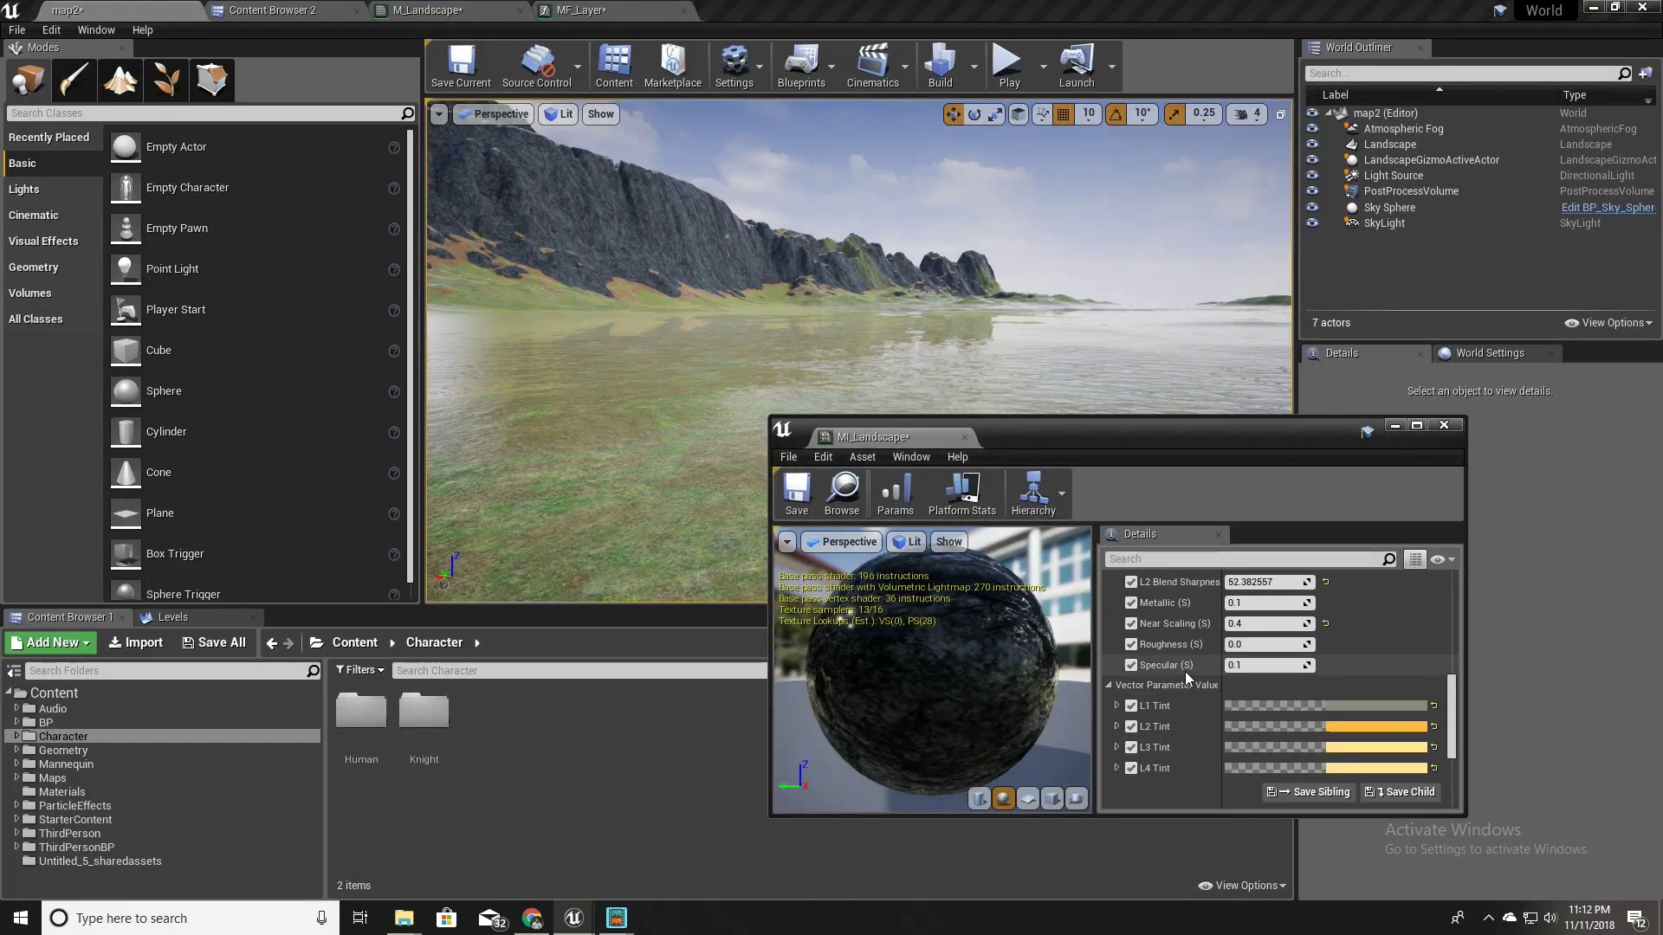
- Try MI_Landscape's Roughness (S) at 1, 0, 1 and about 0.25 to compare the landscape's shine
left_click(1251, 646)
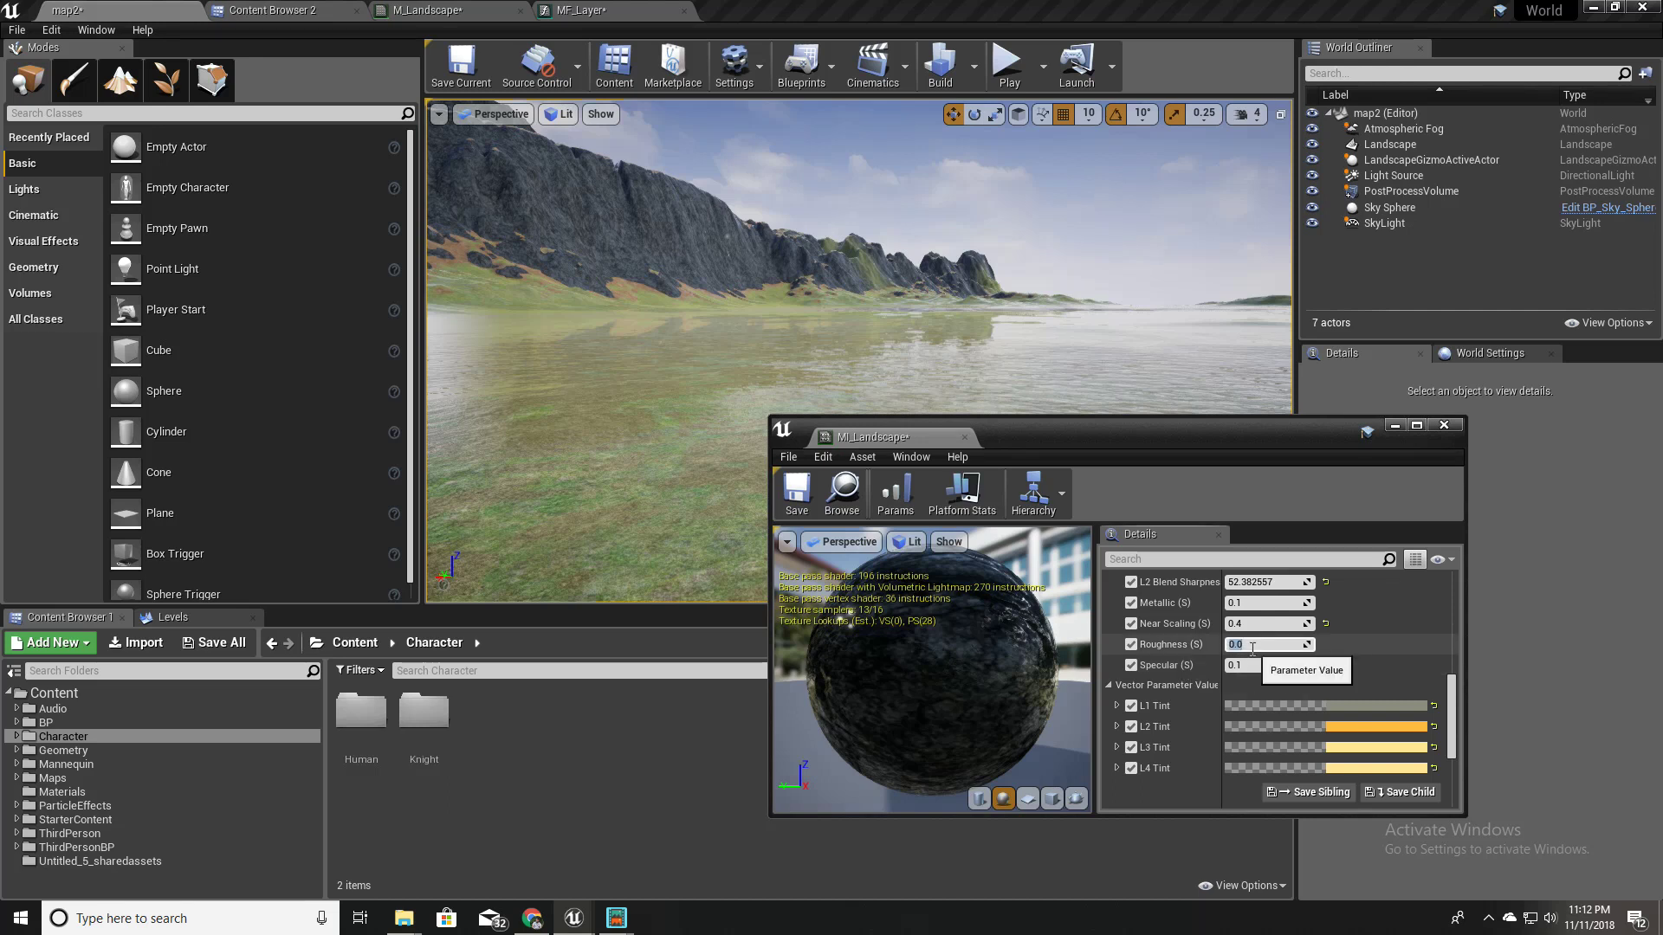
type("1")
key("Return")
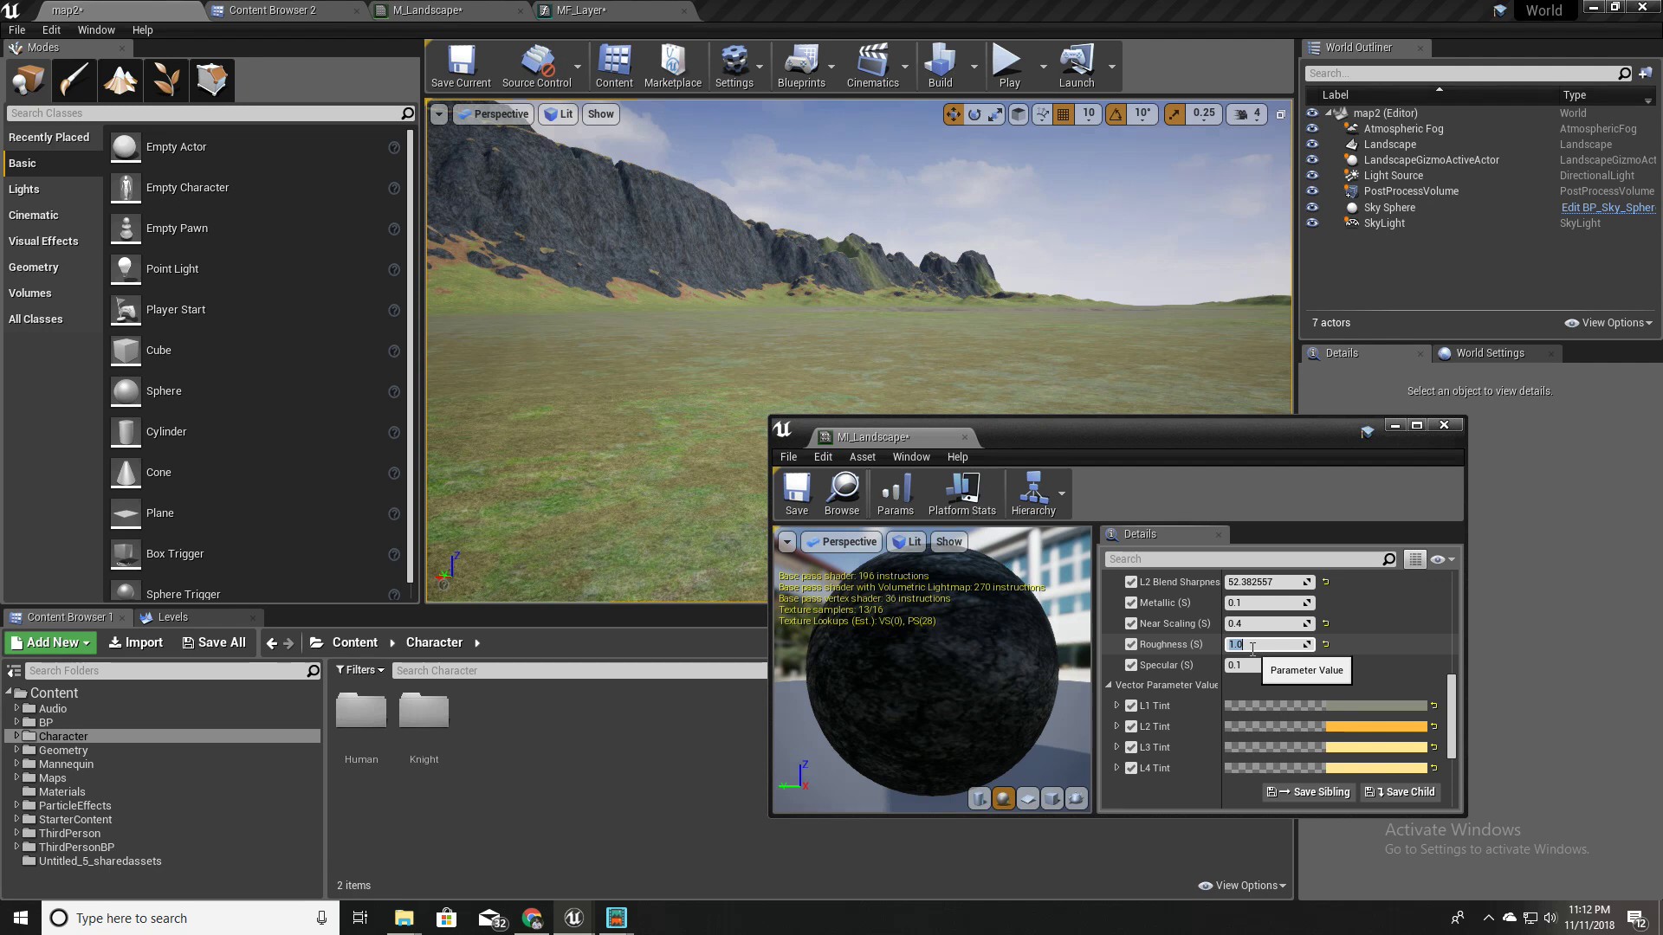
type("0")
key("Return")
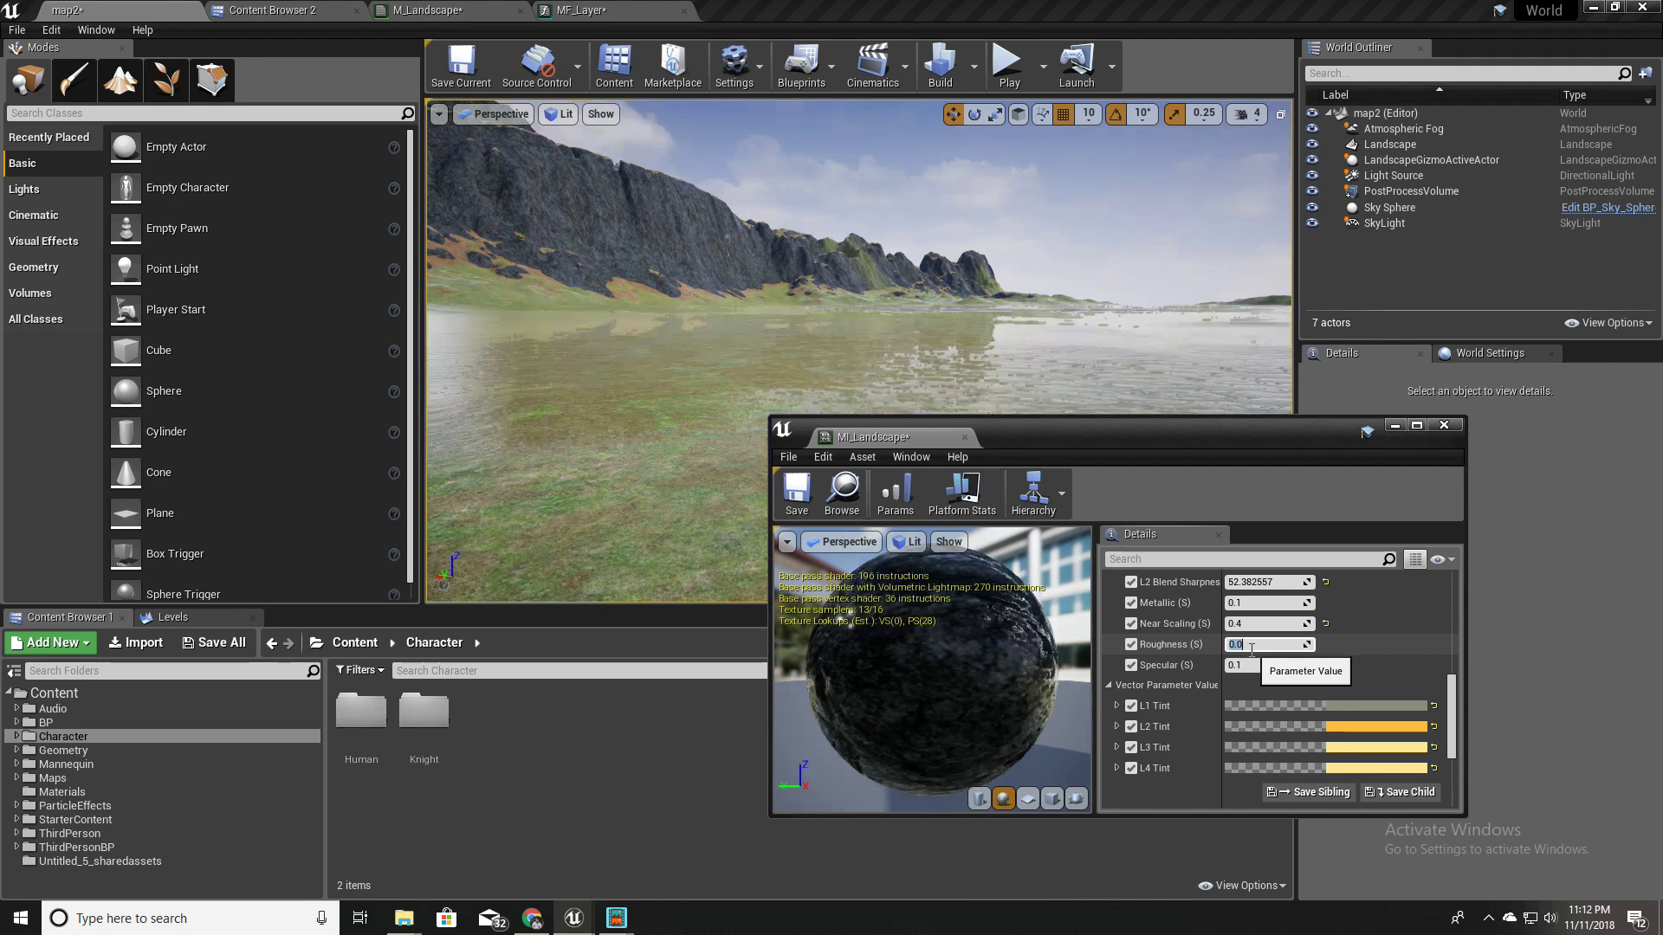
type("1")
key("Return")
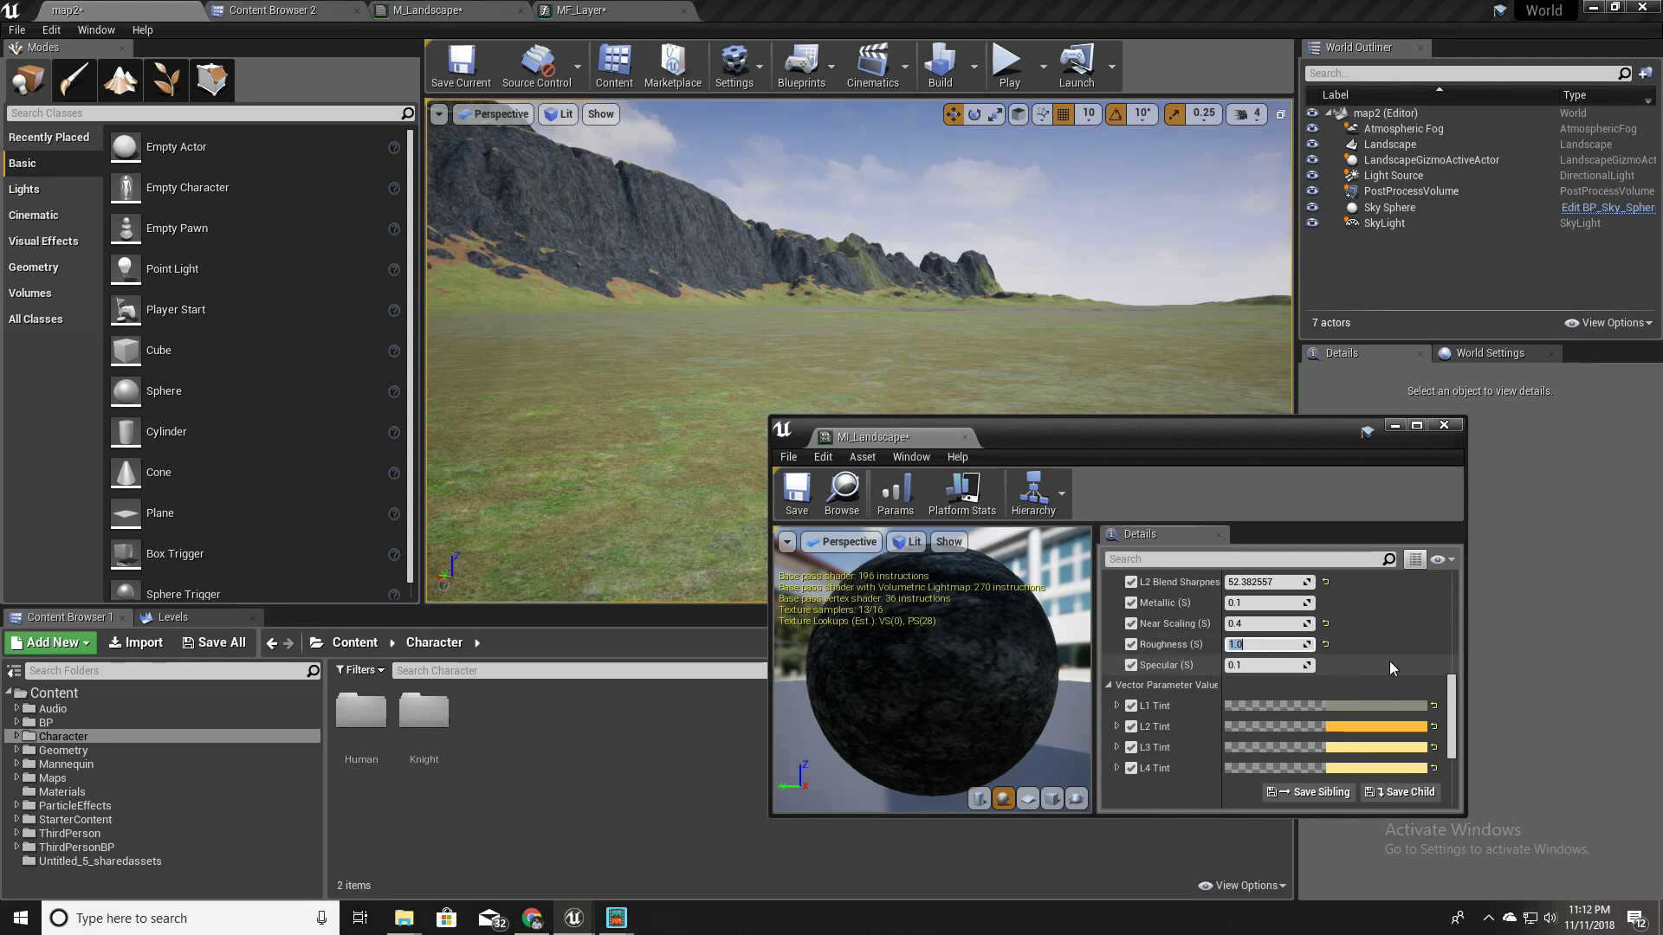
mouse_move(1272, 648)
left_mouse_down()
mouse_move(1204, 648)
mouse_move(1283, 660)
left_mouse_up()
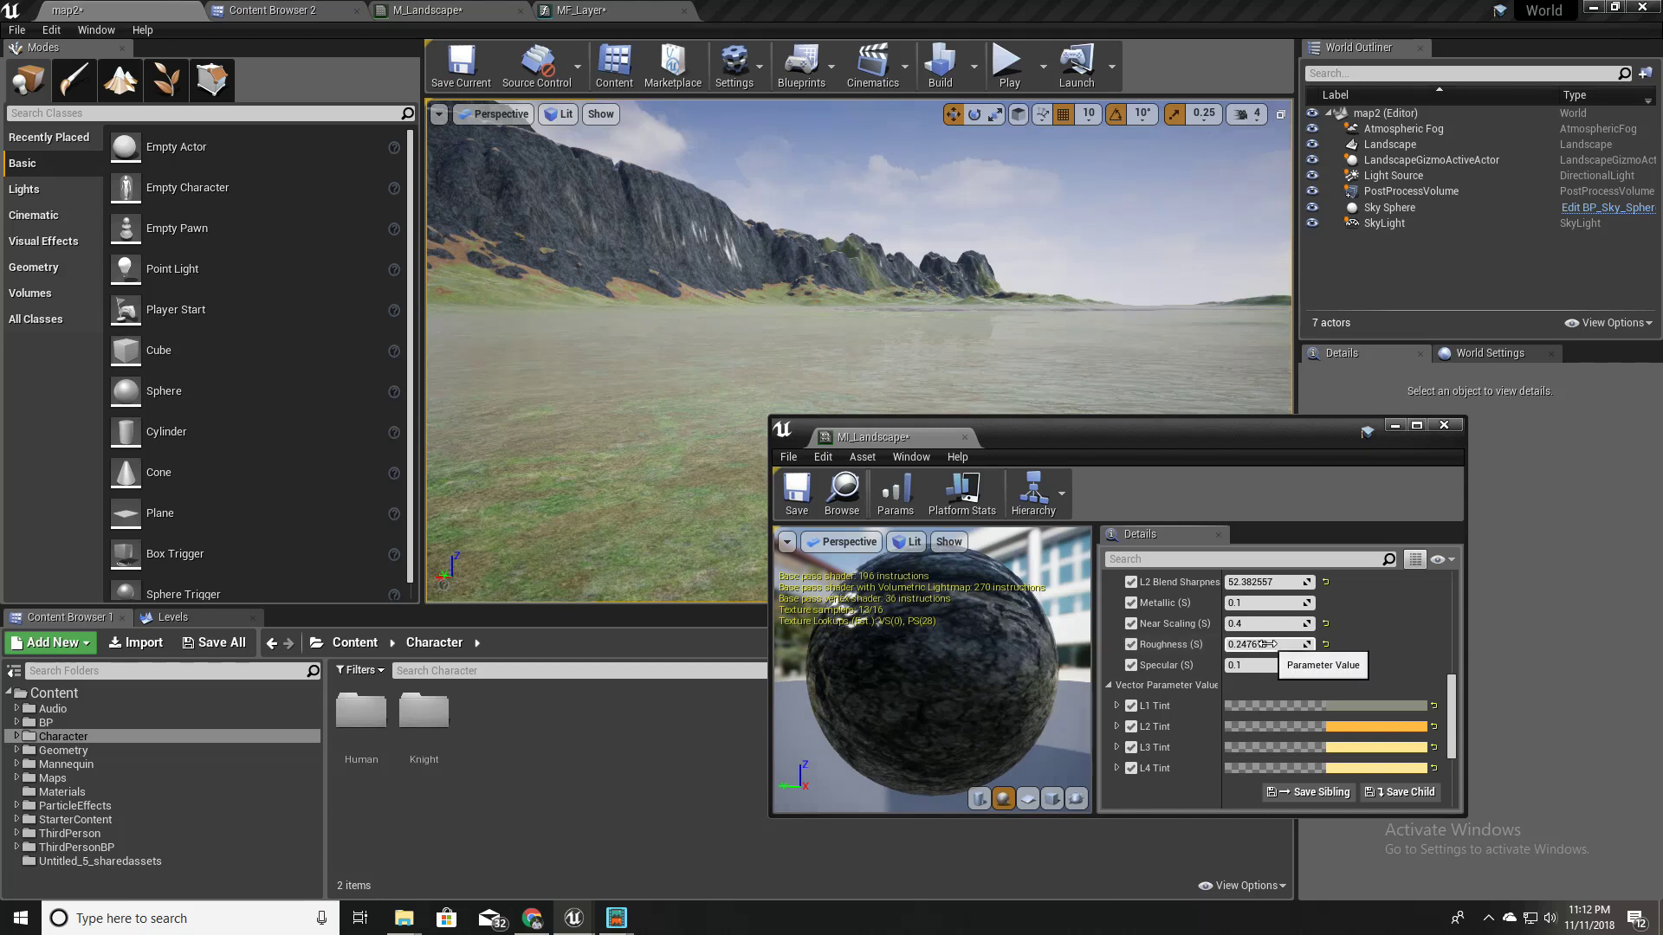
- Set MI_Landscape's Roughness (S) parameter to 1 and close the material instance editor
left_click(1270, 642)
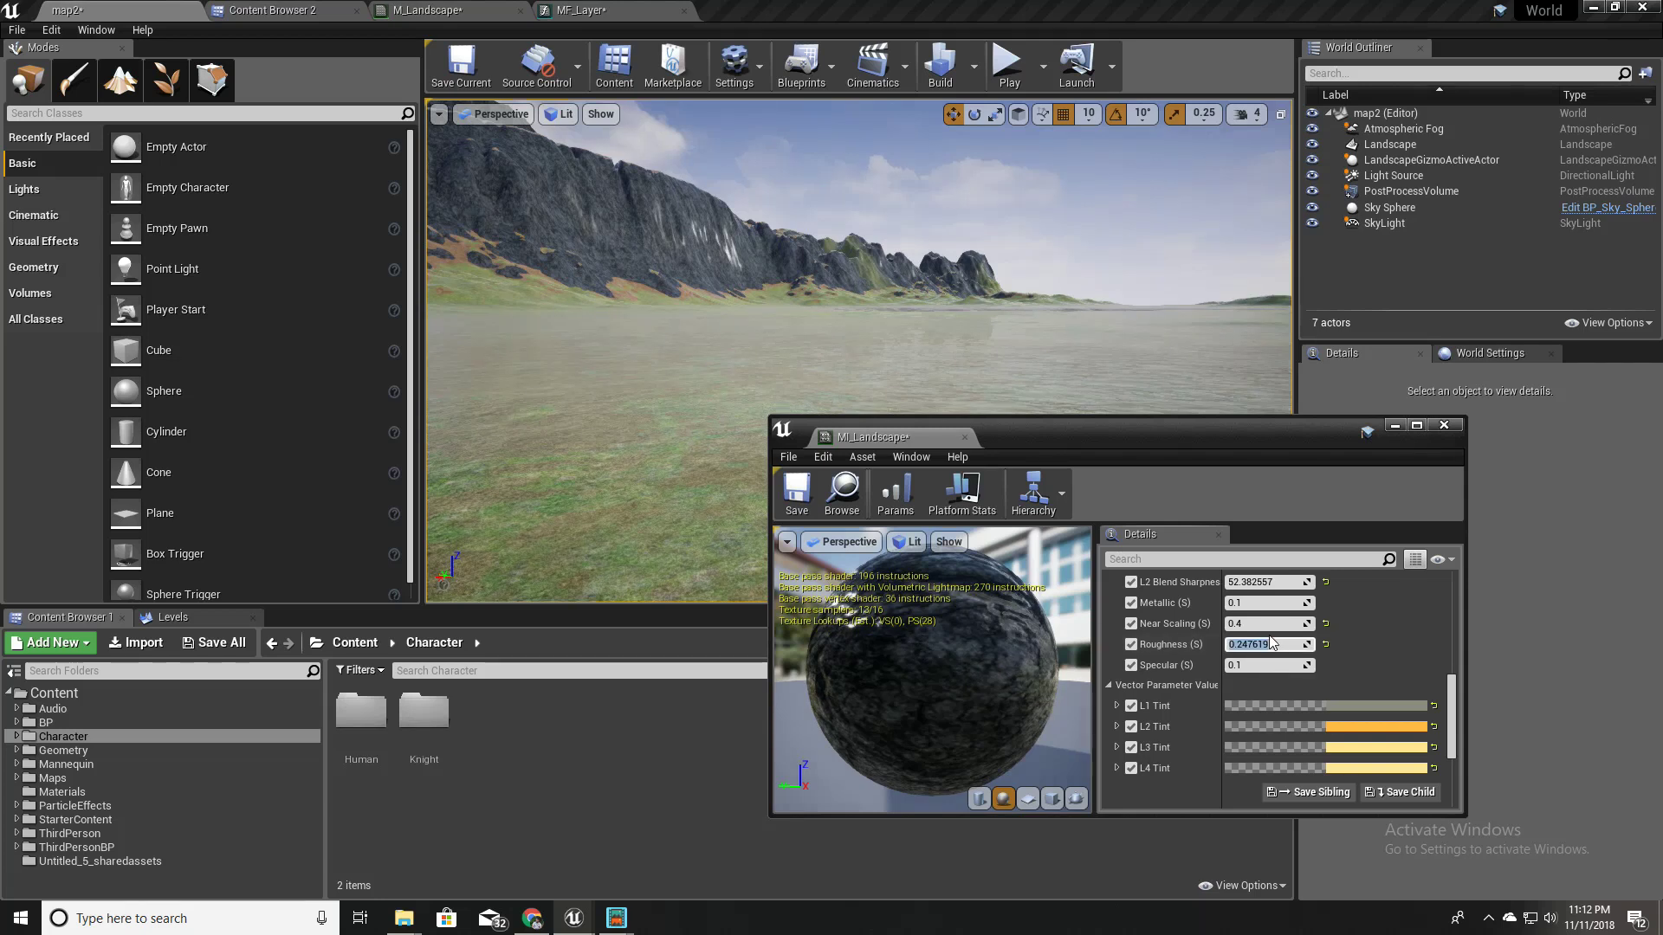
type("1")
key("Return")
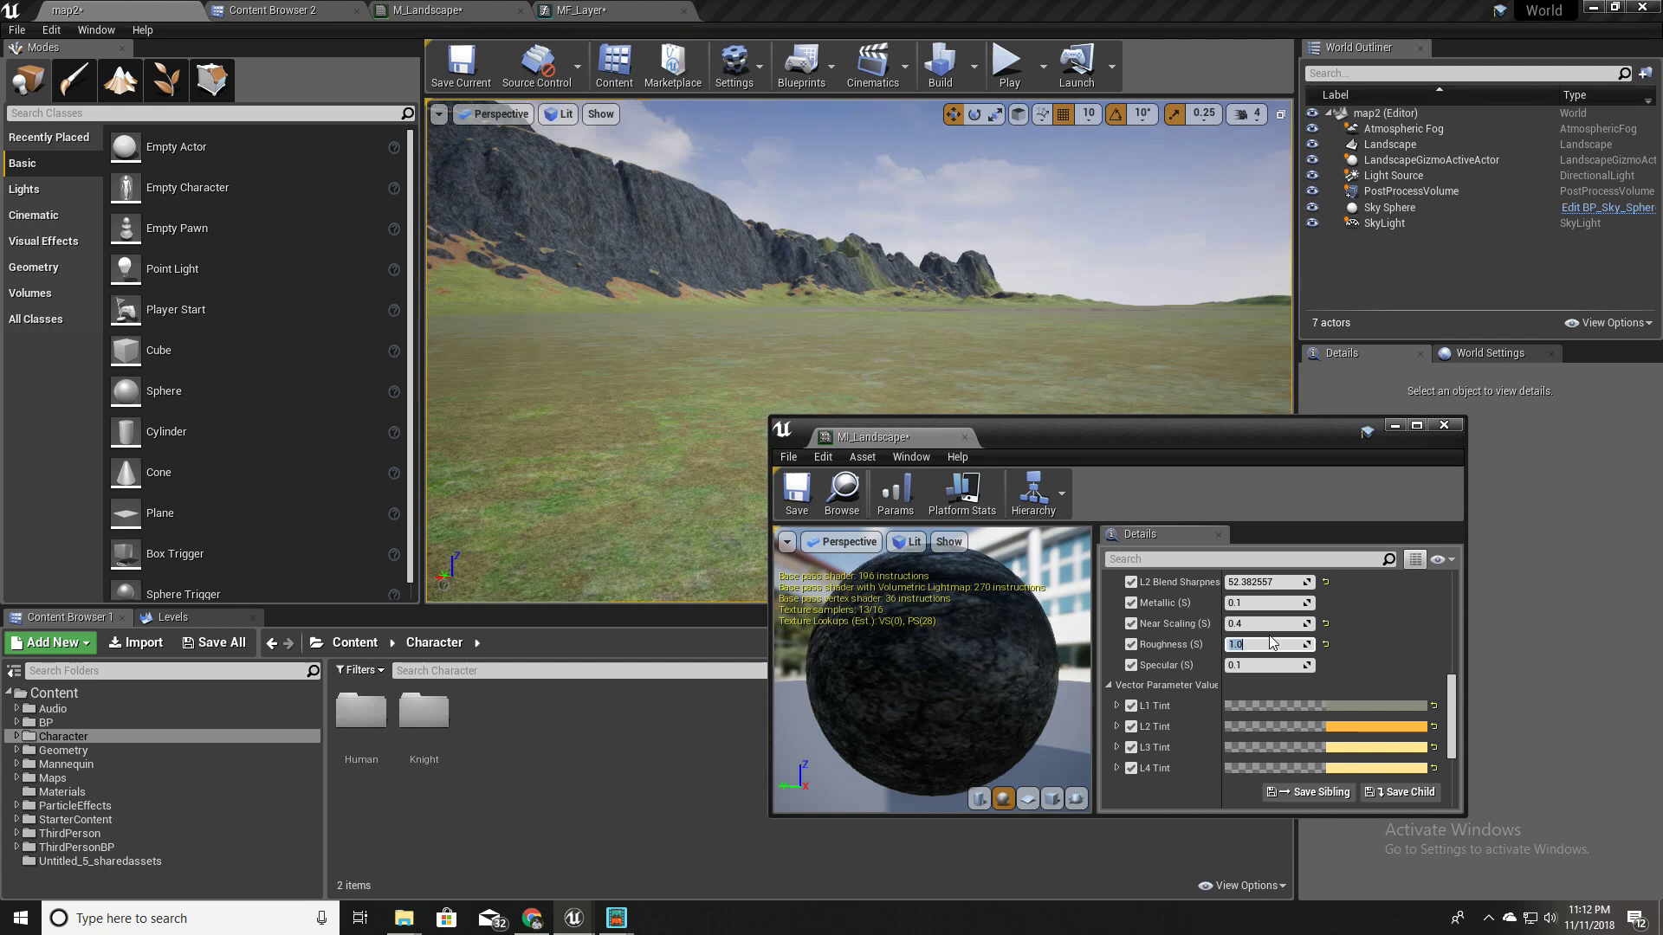
left_click(964, 437)
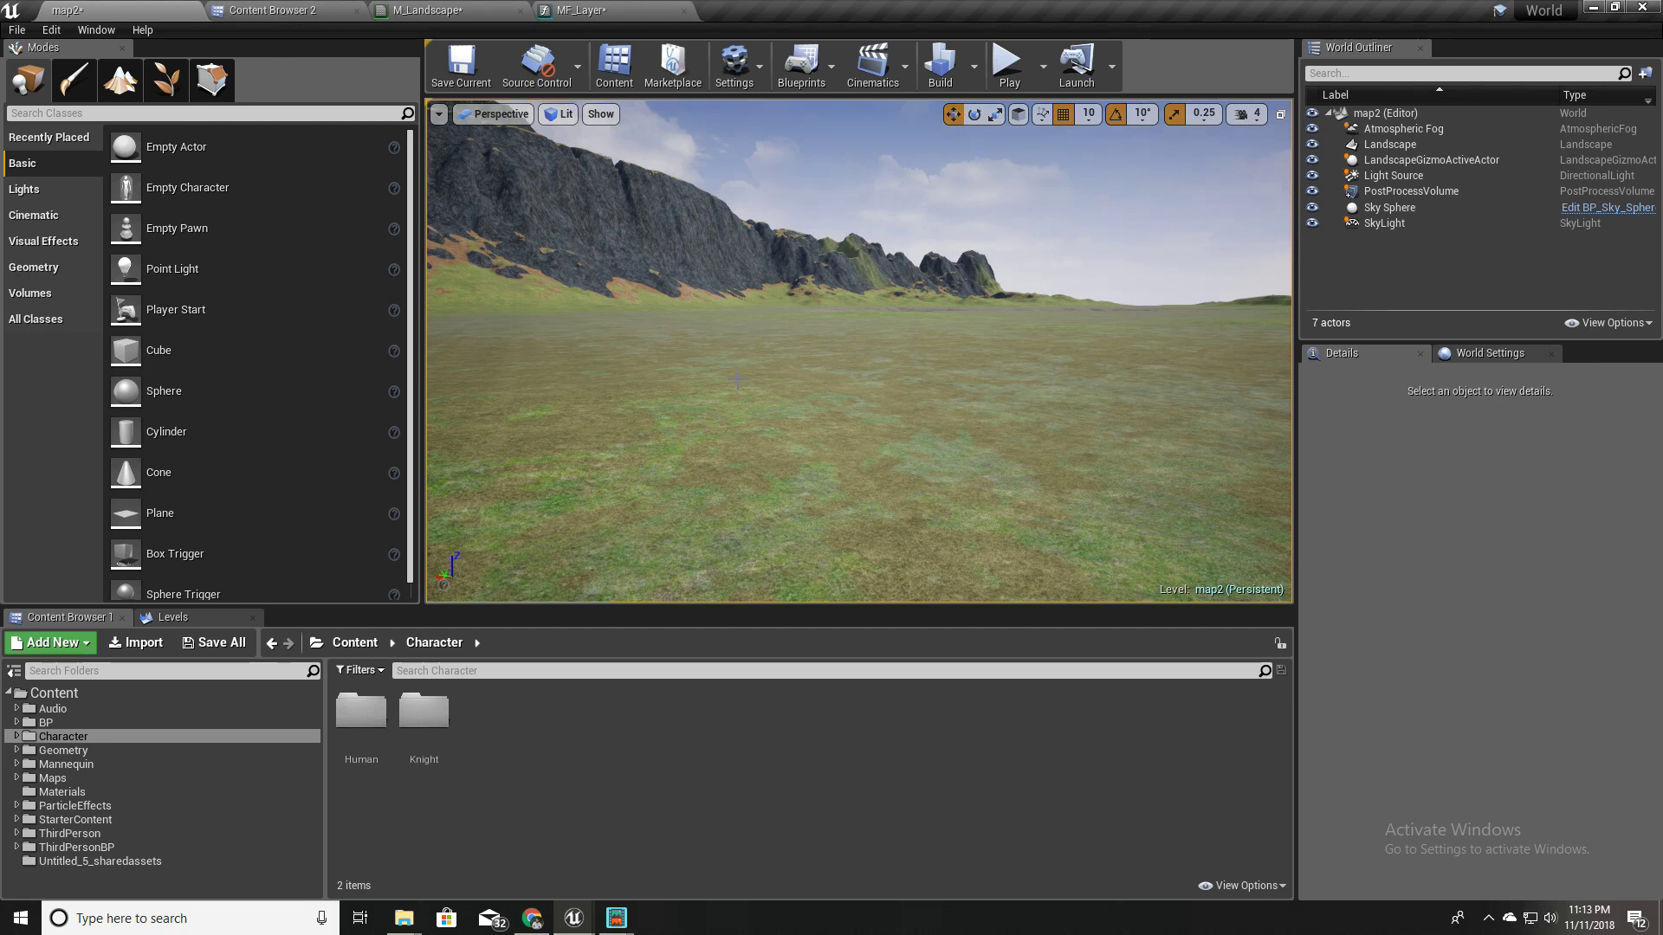
- Fly over the map2 landscape in full screen and examine the ground and cliffs with the adjusted material
right_click_drag(744, 392, 860, 563)
key("F11")
key("w")
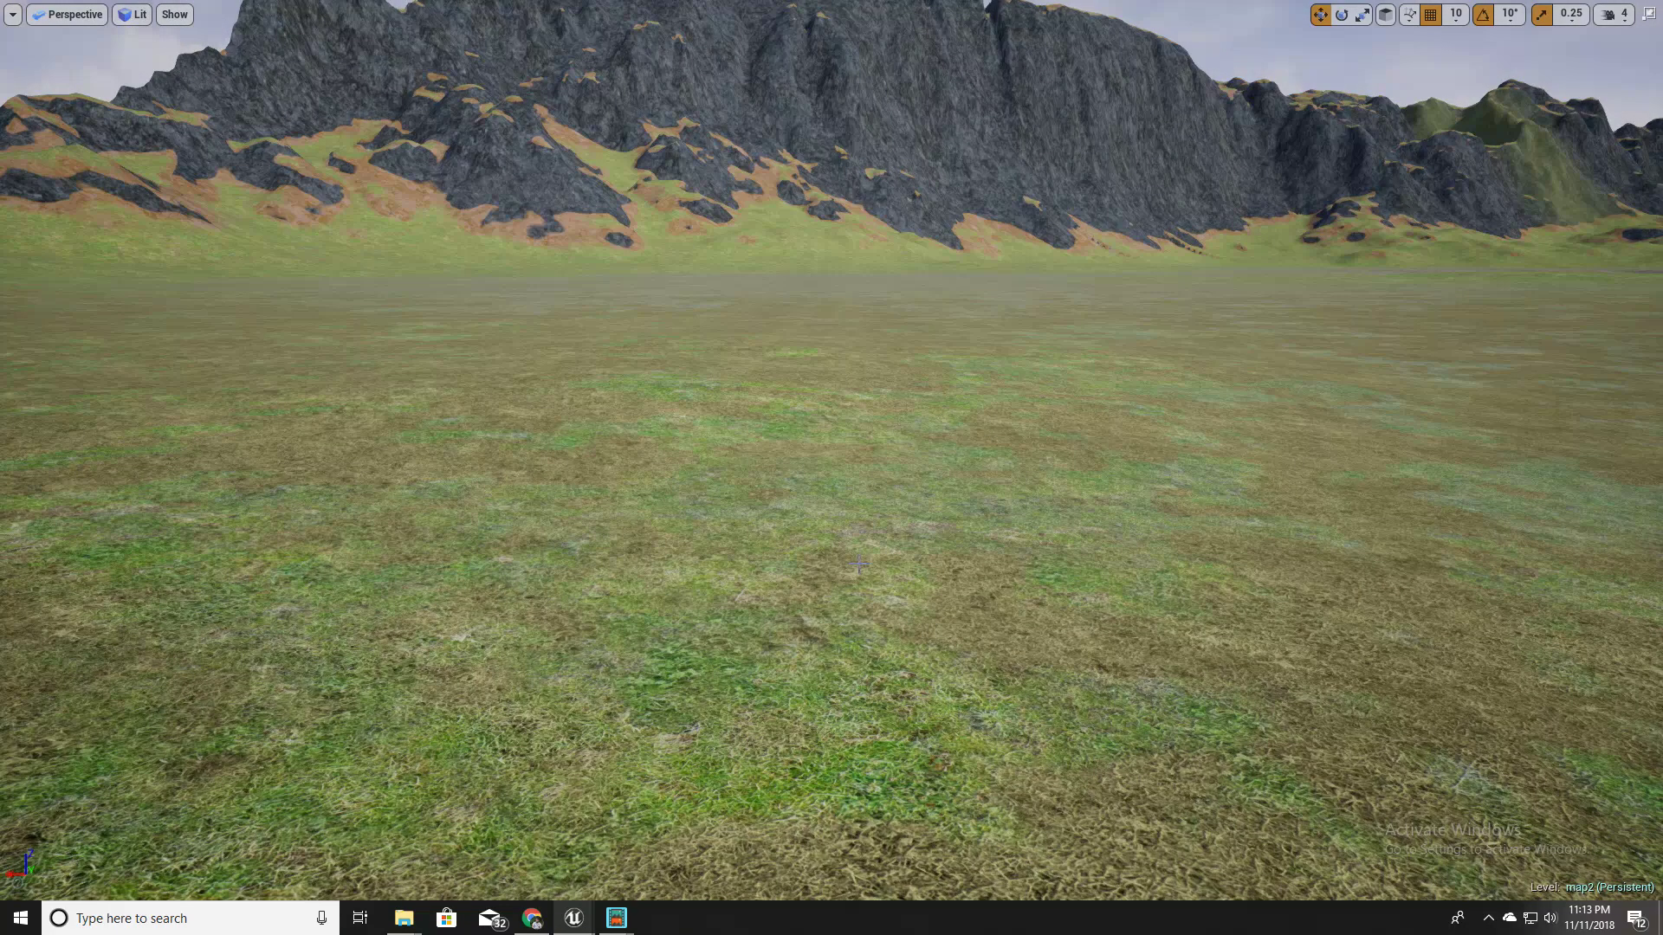
right_click_drag(859, 563, 996, 494)
key("w")
key("w")
right_click_drag(745, 416, 658, 450)
right_click_drag(1089, 588, 624, 280)
mouse_move(701, 348)
right_mouse_down()
mouse_move(953, 373)
mouse_move(712, 355)
right_mouse_up()
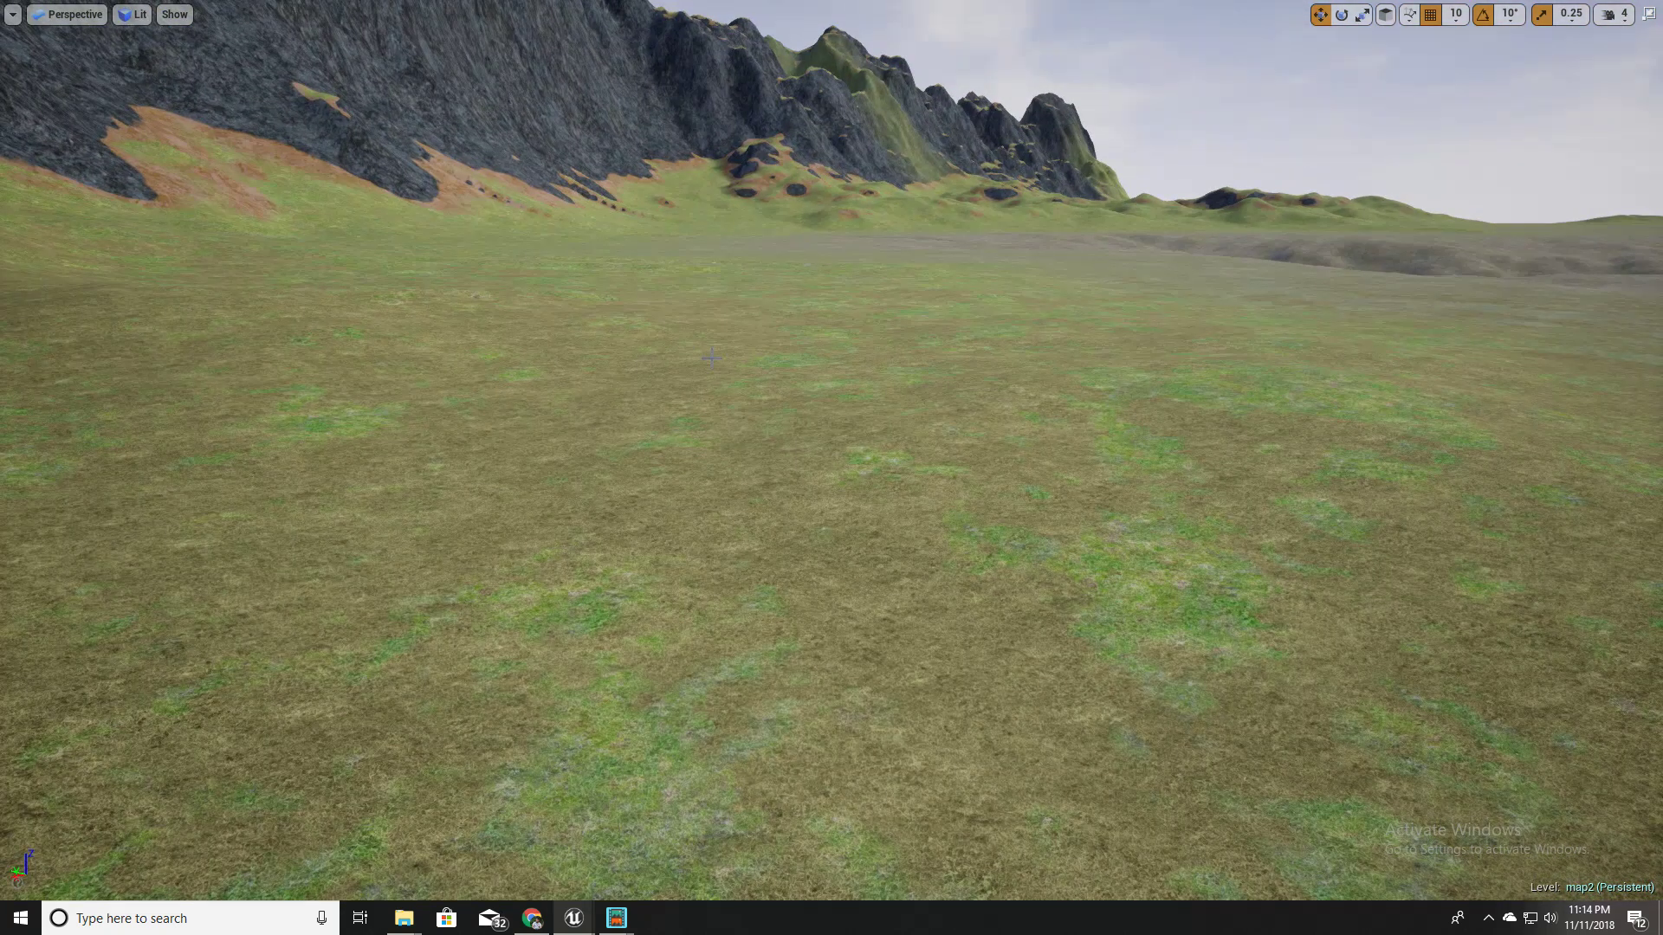